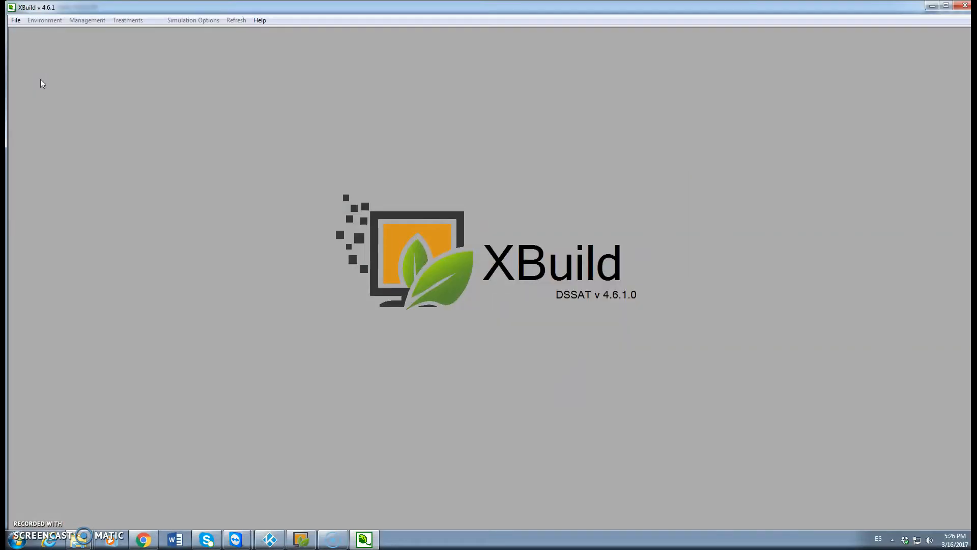
- Create a new experiment file, dismiss the database refresh notice, and set the file type to Sequential
click(15, 20)
click(30, 38)
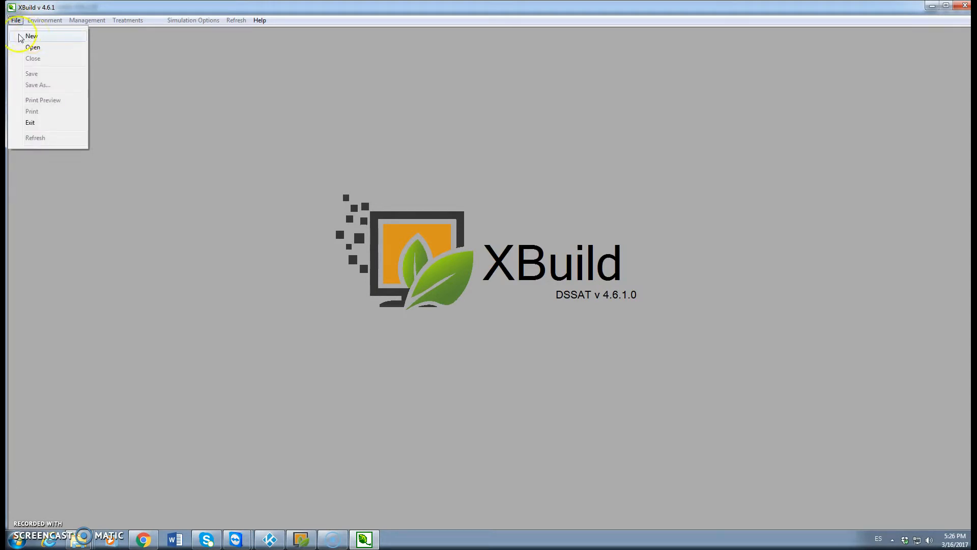
click(35, 39)
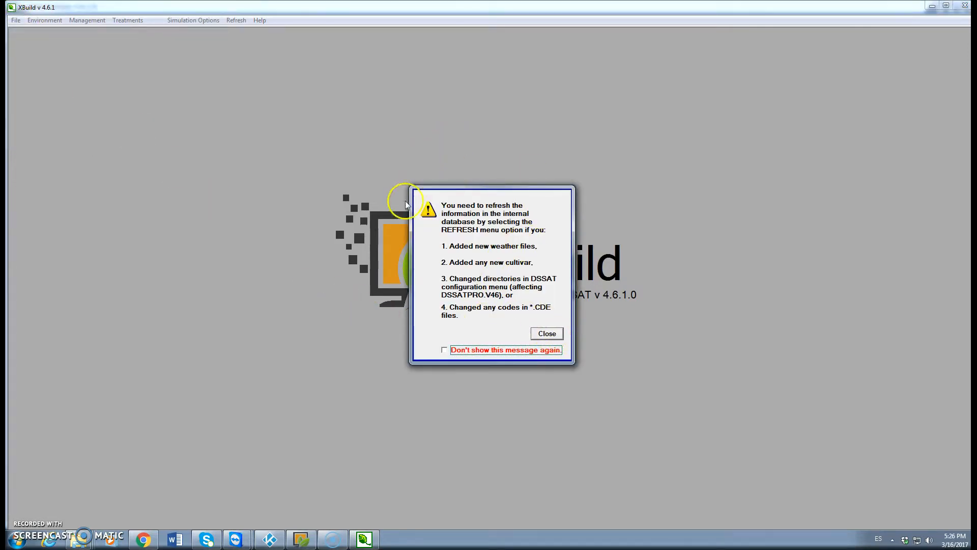
click(547, 333)
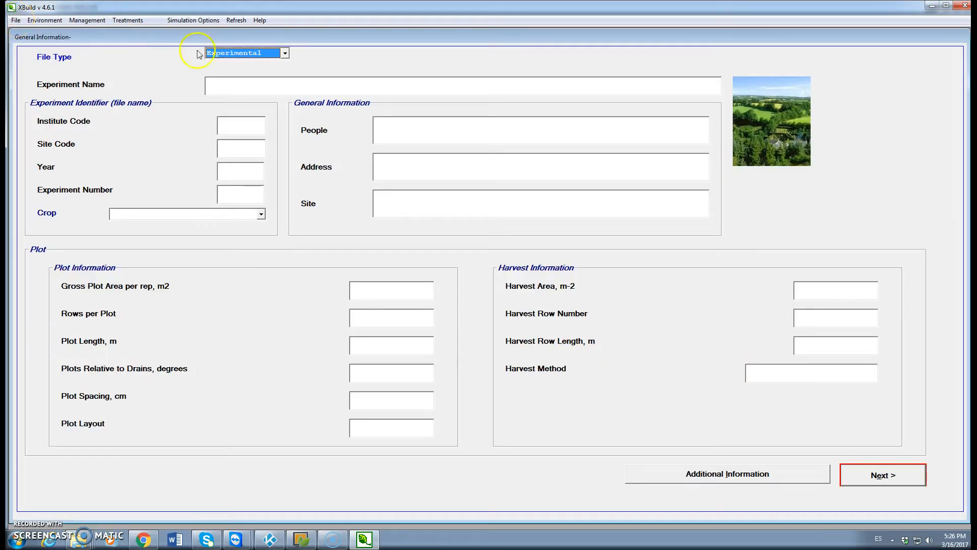
click(284, 54)
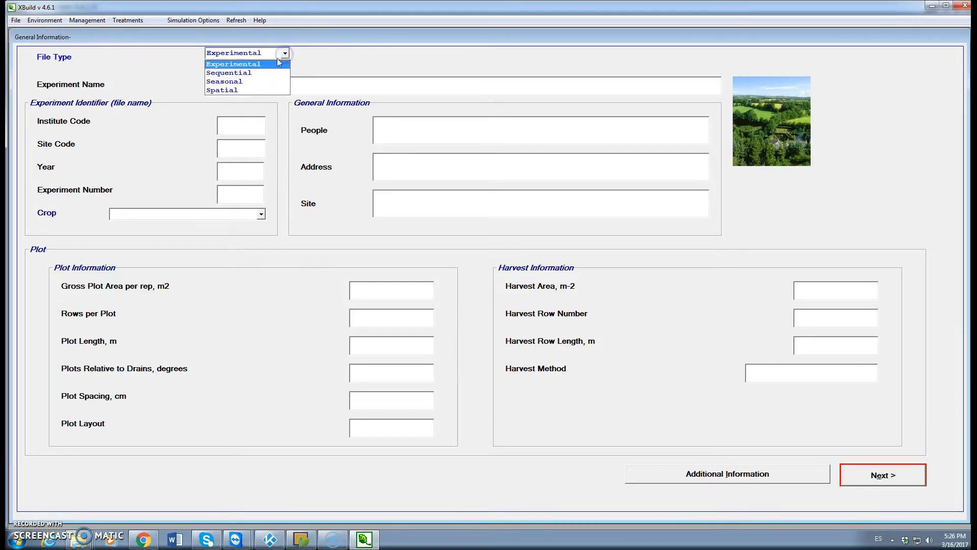
click(253, 73)
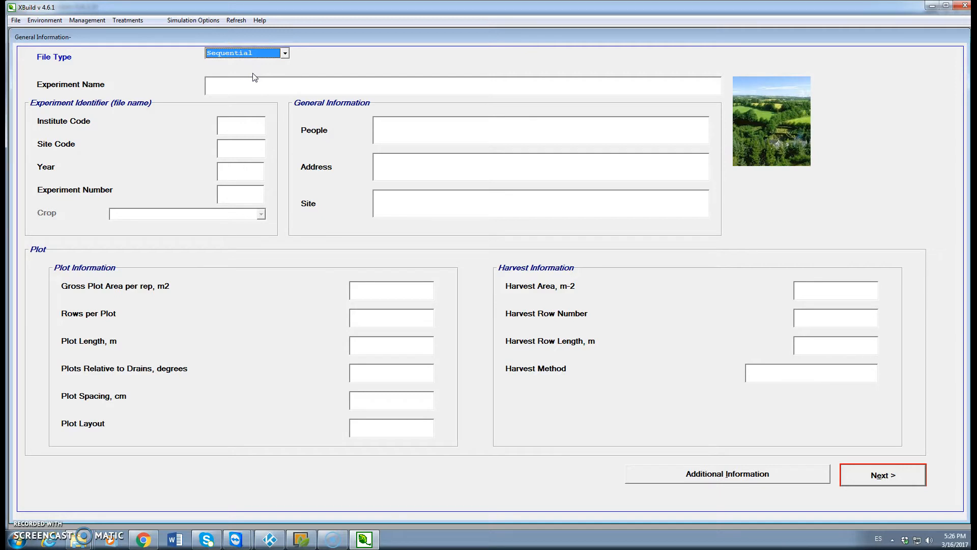
- Name the experiment UCCO6601
click(254, 83)
click(255, 85)
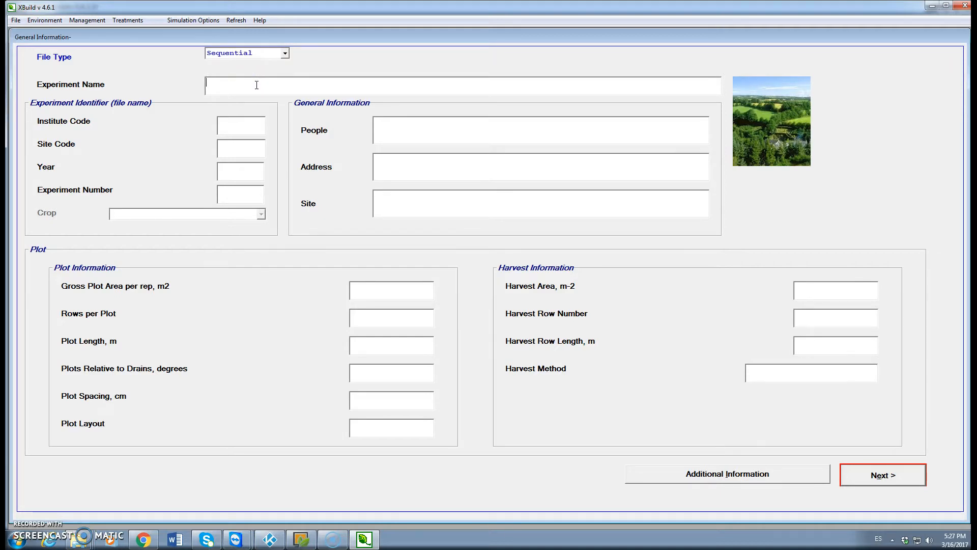
text(UCCO6601)
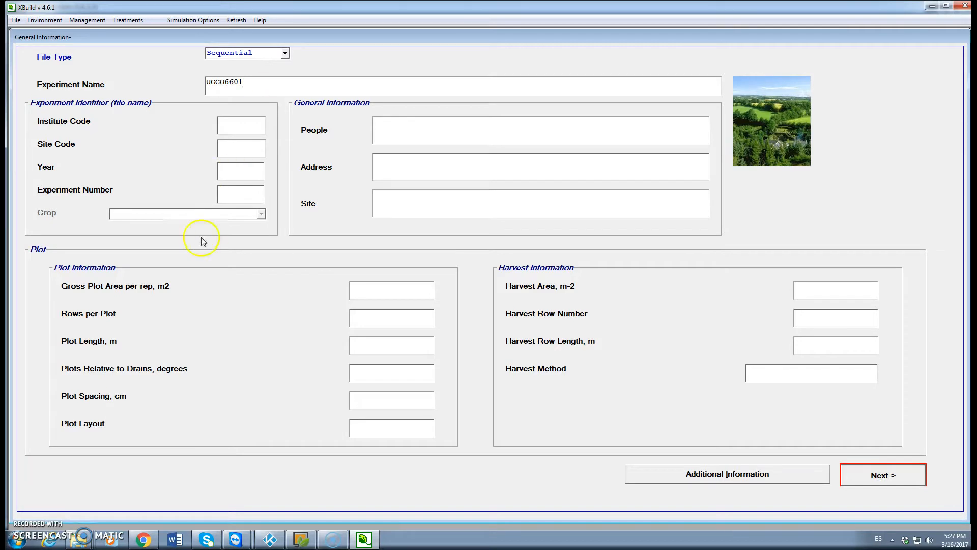
- Fill in the experiment identifier with institute code UC, site code CO, year 1966 and experiment number 1
click(244, 123)
text(u)
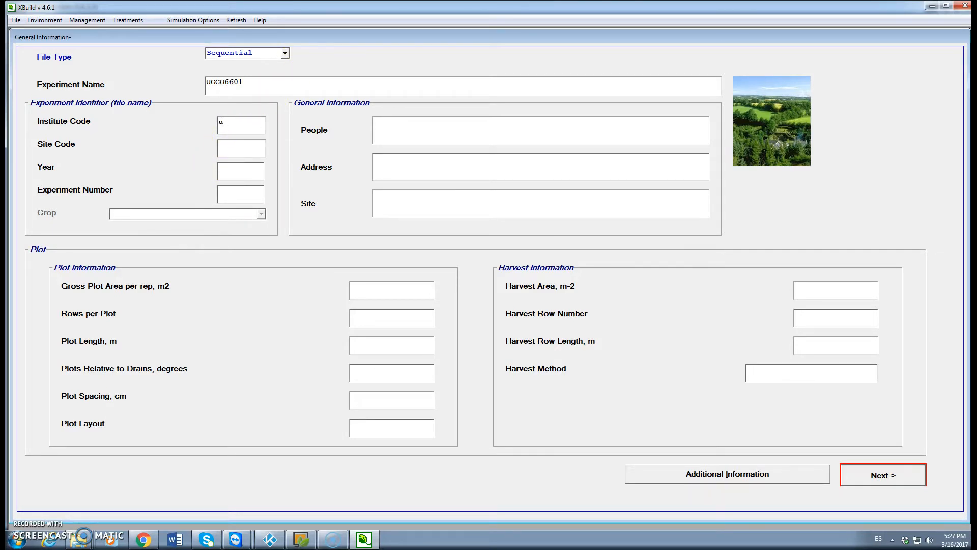
text(cu)
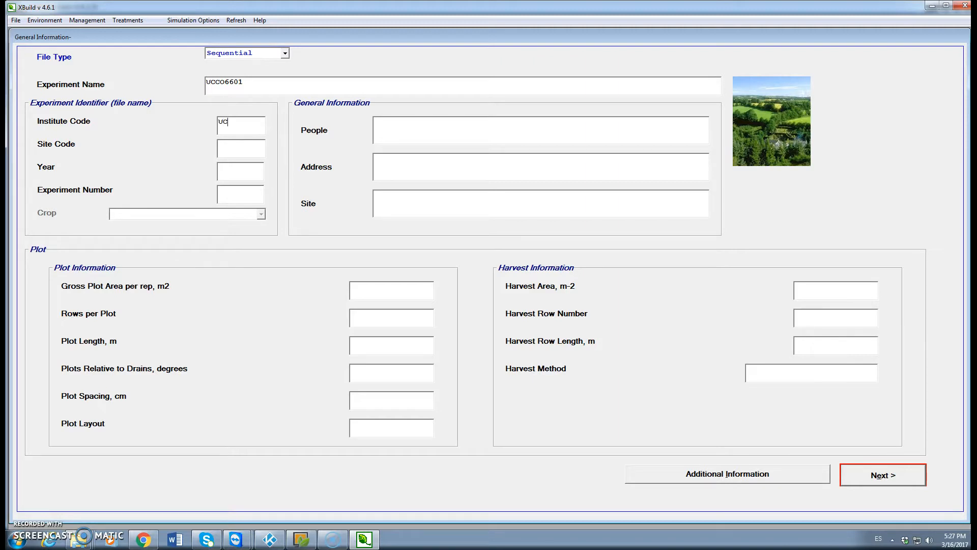
click(227, 145)
text(CO)
click(238, 177)
text(1966)
click(230, 195)
text(1)
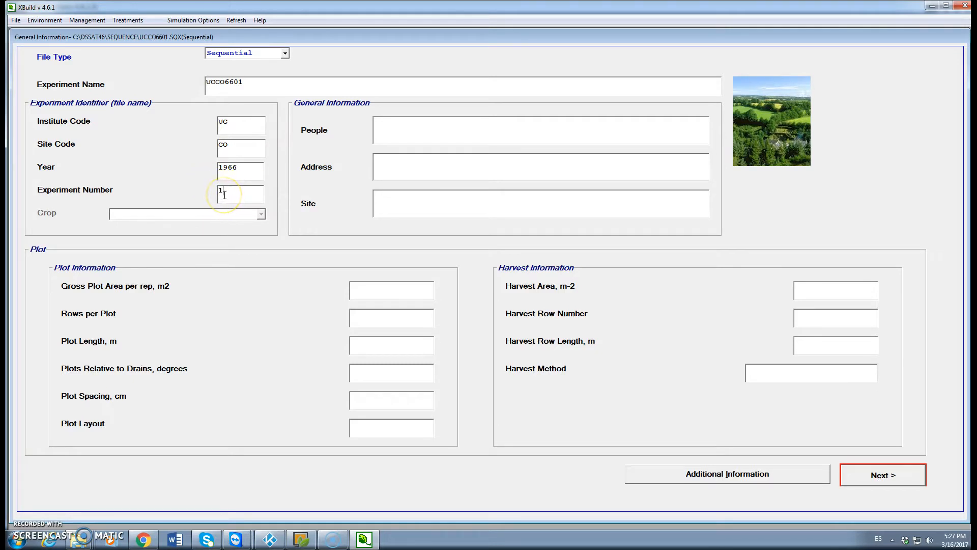
- Enter the responsible person's initials in the general information and continue to the Cultivar page
click(401, 125)
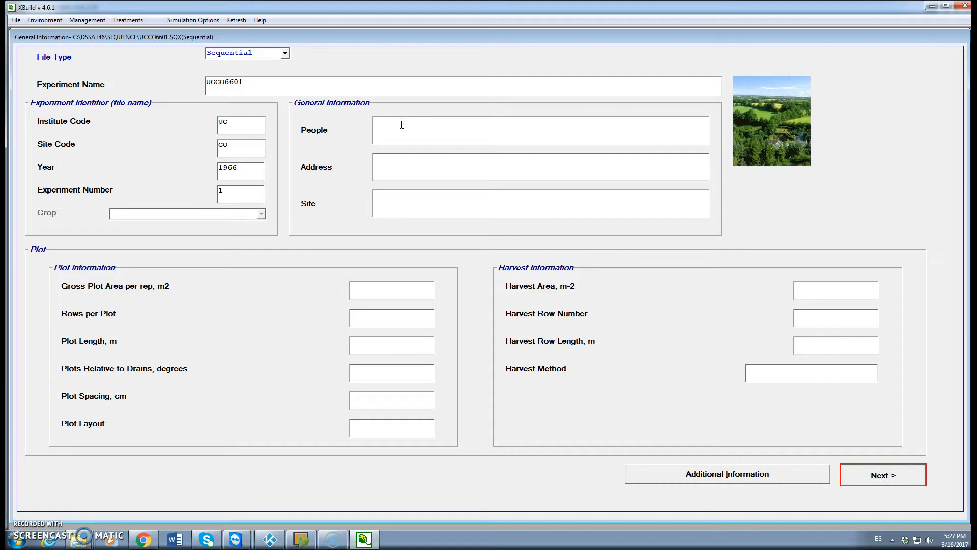
text(fv)
click(416, 121)
click(390, 166)
click(393, 202)
click(878, 476)
click(877, 477)
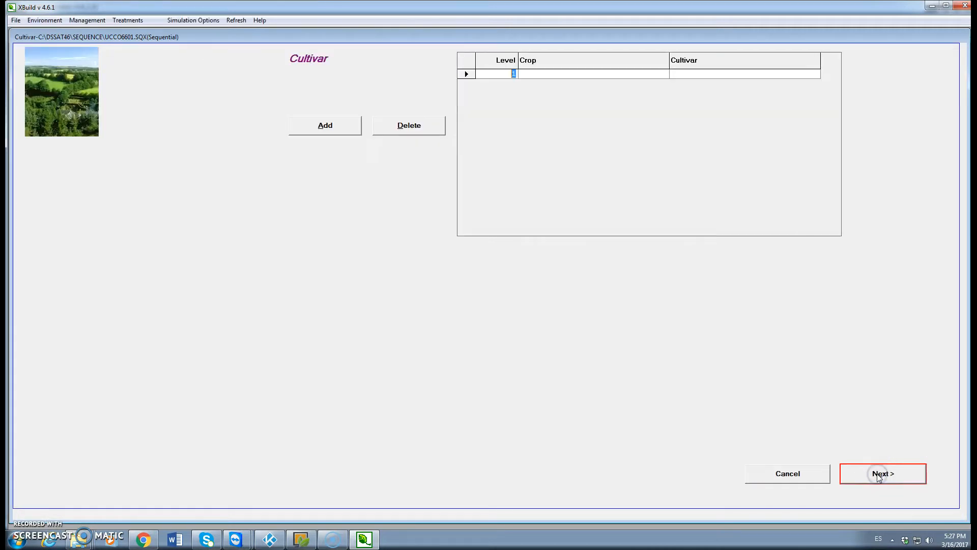
- Set the level 1 crop to Wheat with the cultivar MANITOU
click(699, 76)
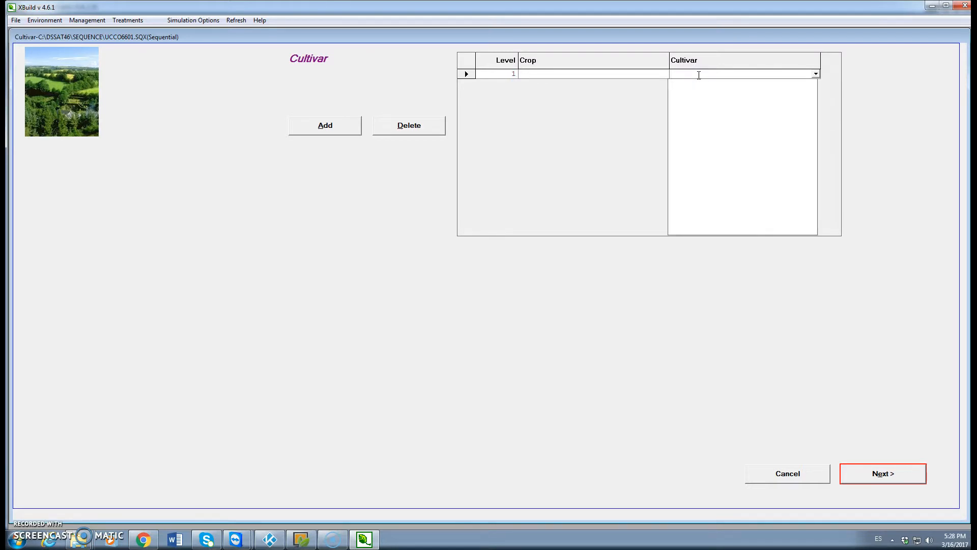
click(816, 74)
click(539, 74)
click(665, 222)
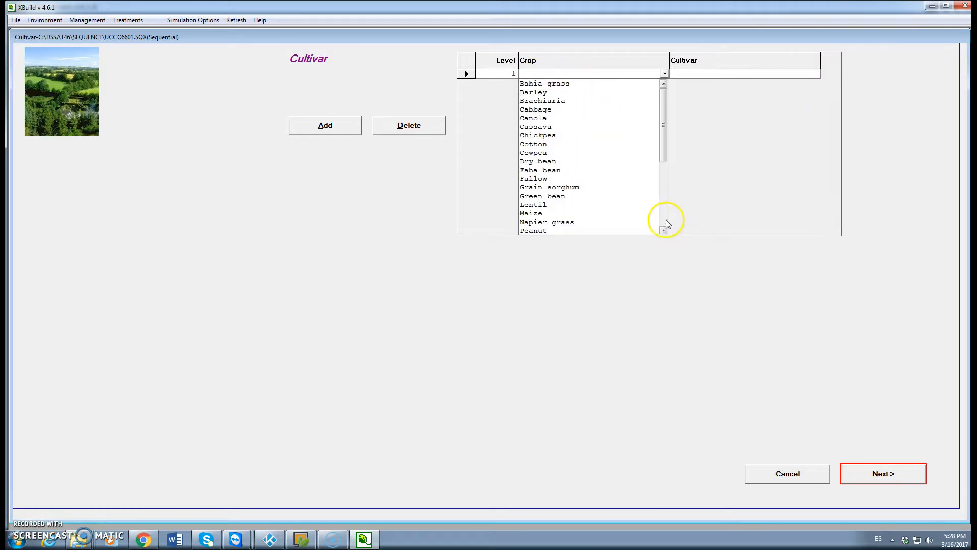
click(550, 230)
click(759, 77)
click(748, 73)
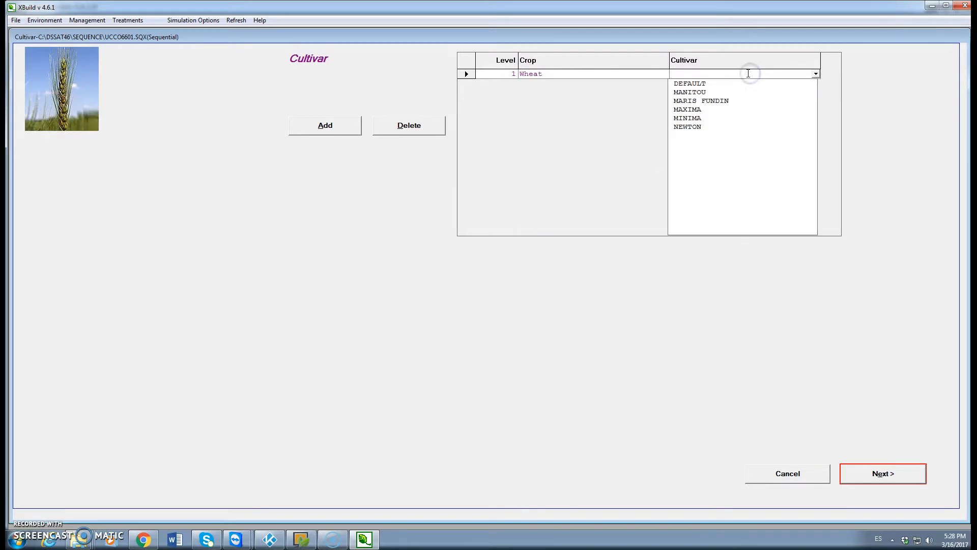
click(699, 92)
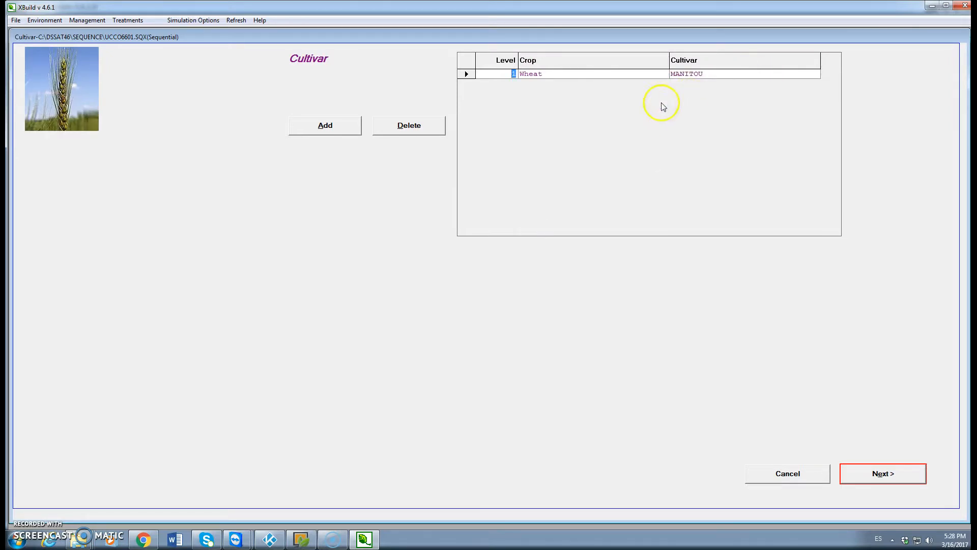
- Add a second cultivar level and set its crop to Fallow
click(320, 126)
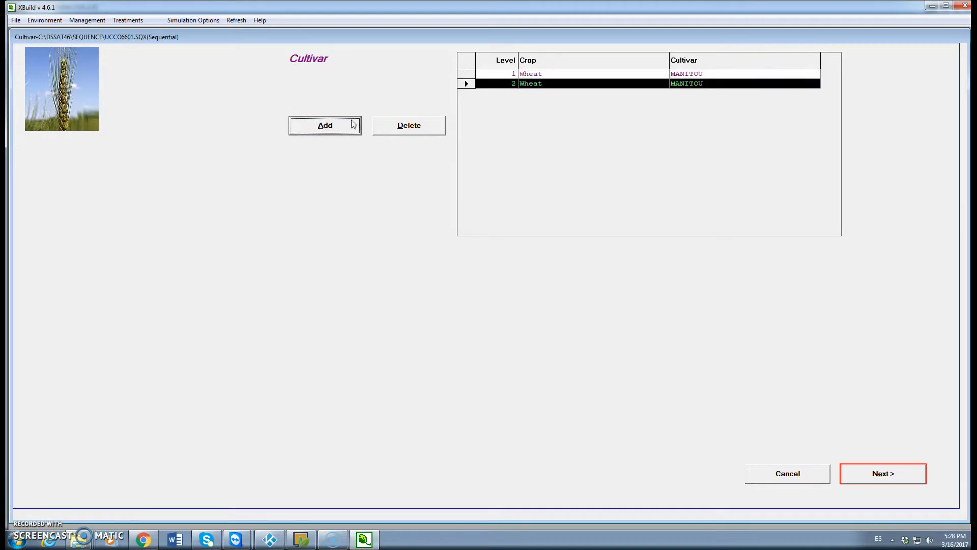
click(554, 87)
drag(663, 199, 667, 137)
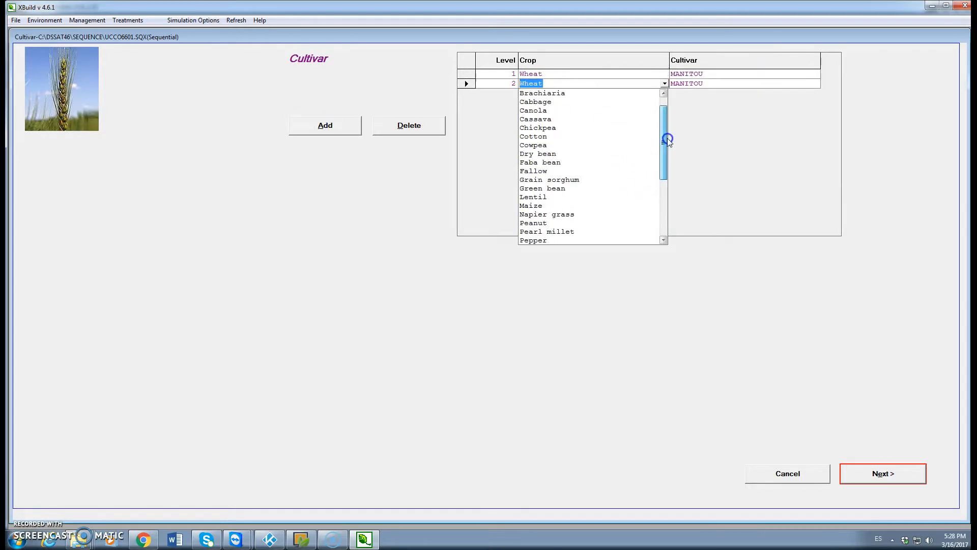
click(547, 171)
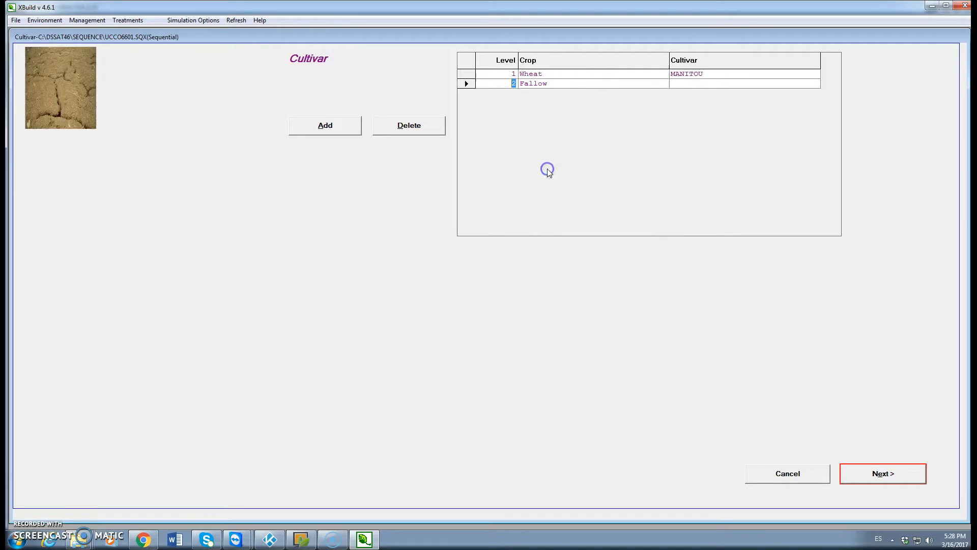
- Add a third cultivar level with the crop Faba bean and the cultivar ALAME LD170 1.2
click(351, 128)
click(547, 93)
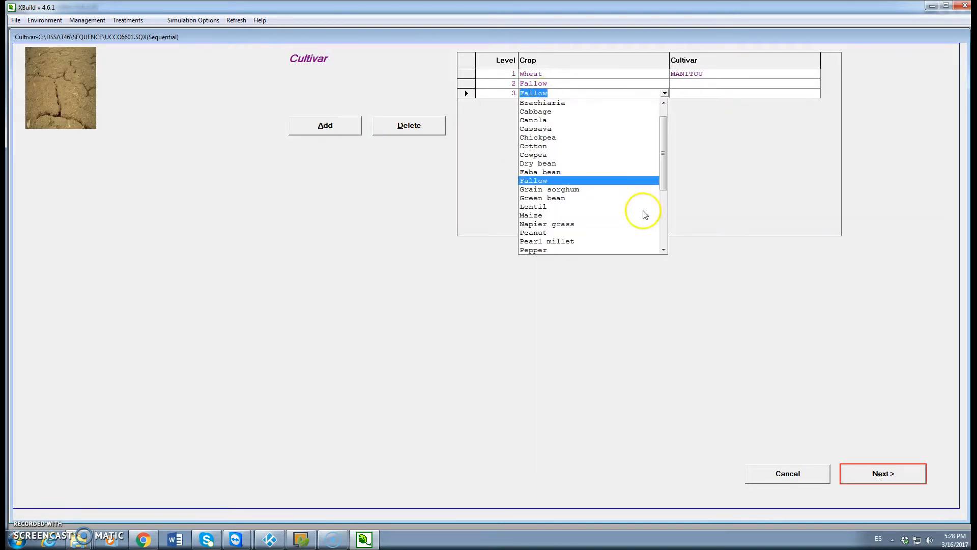
click(552, 173)
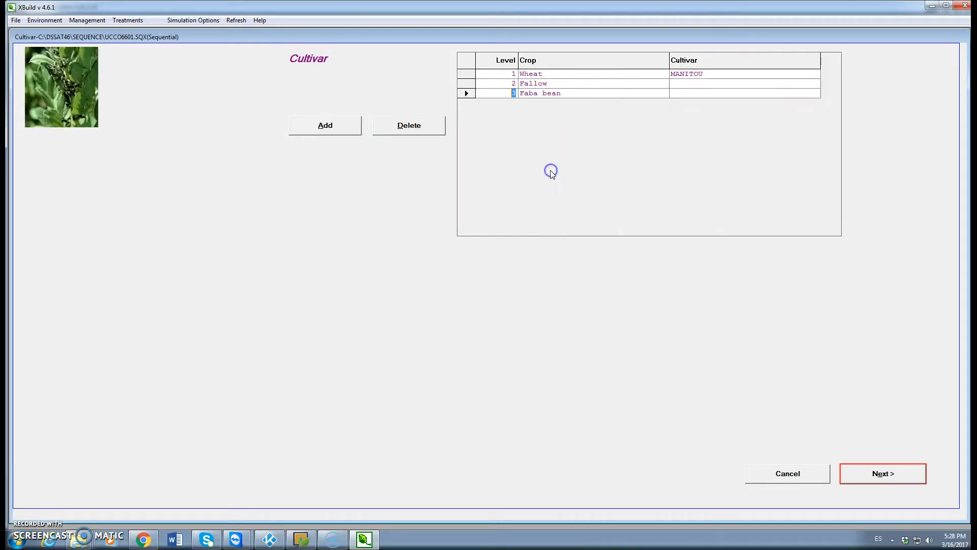
click(689, 97)
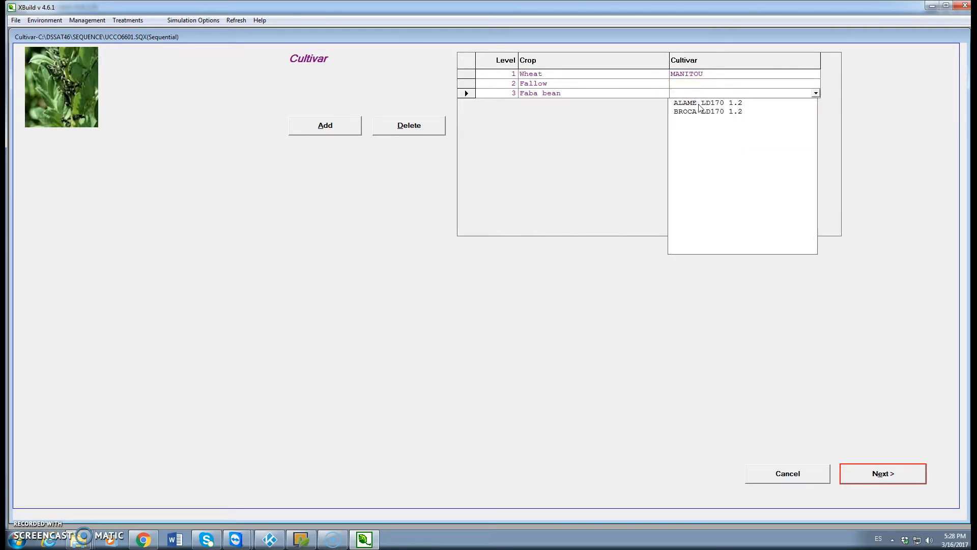
click(698, 104)
- Add a fourth cultivar level and choose Faba bean as its crop
click(326, 125)
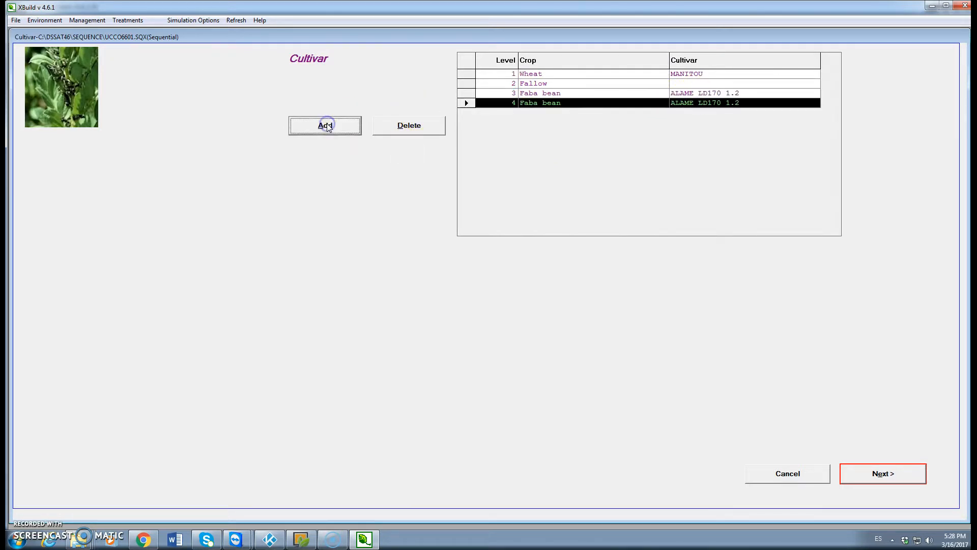
click(558, 105)
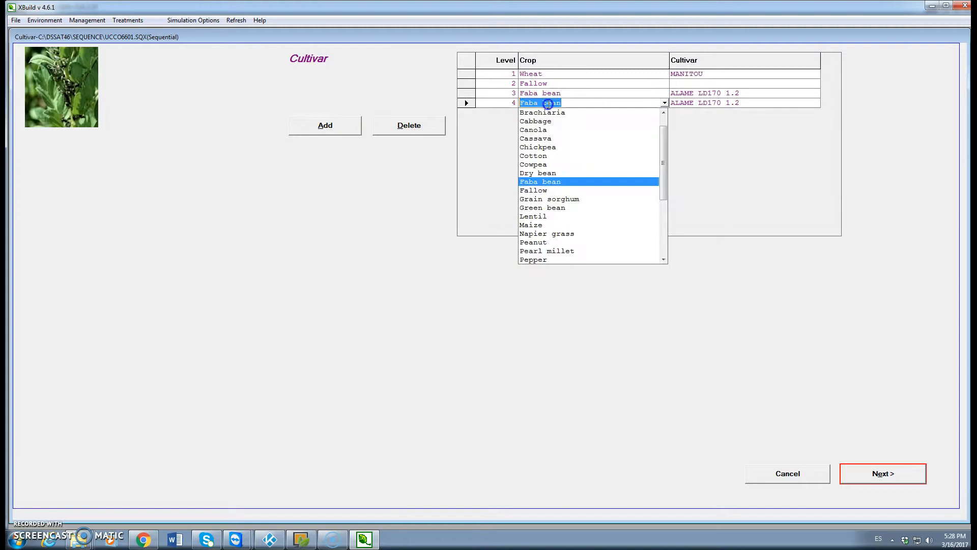
click(540, 183)
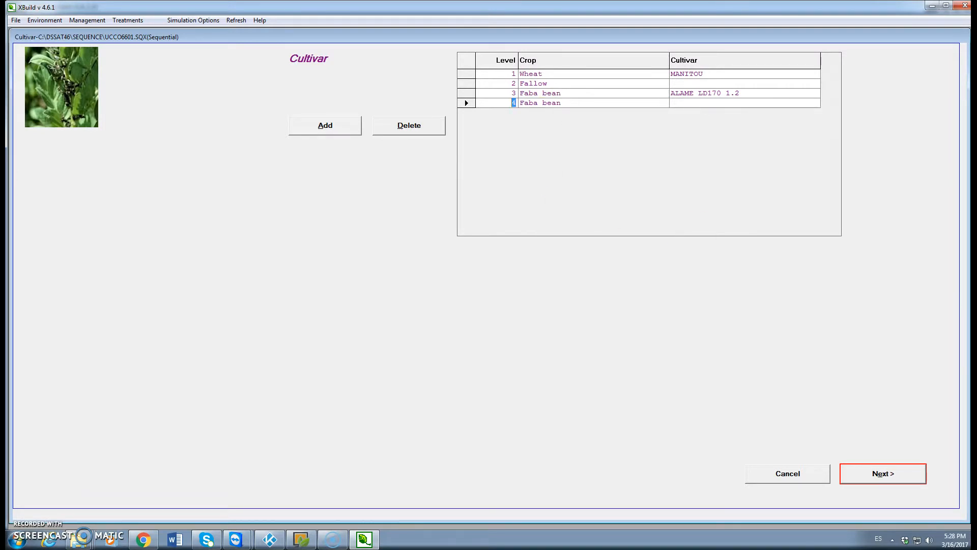
- Continue to the Fields page, then set the level 1 field ID to UCCO6601 and its weather station to UCCO
click(883, 473)
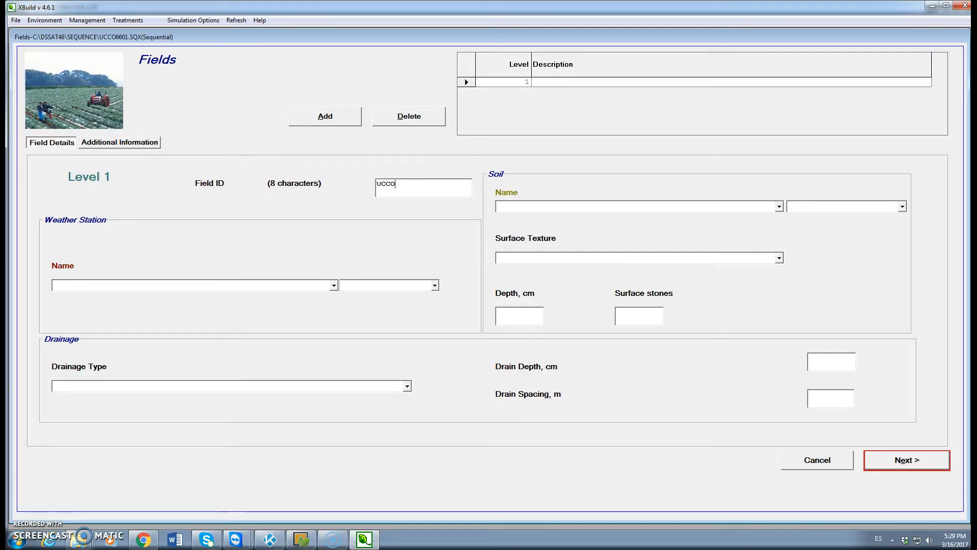
text(6601)
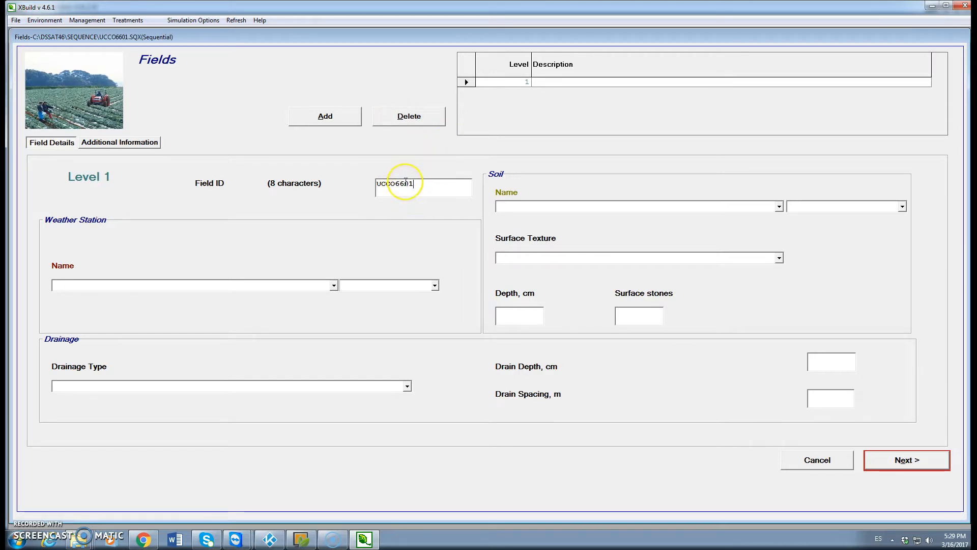
click(334, 285)
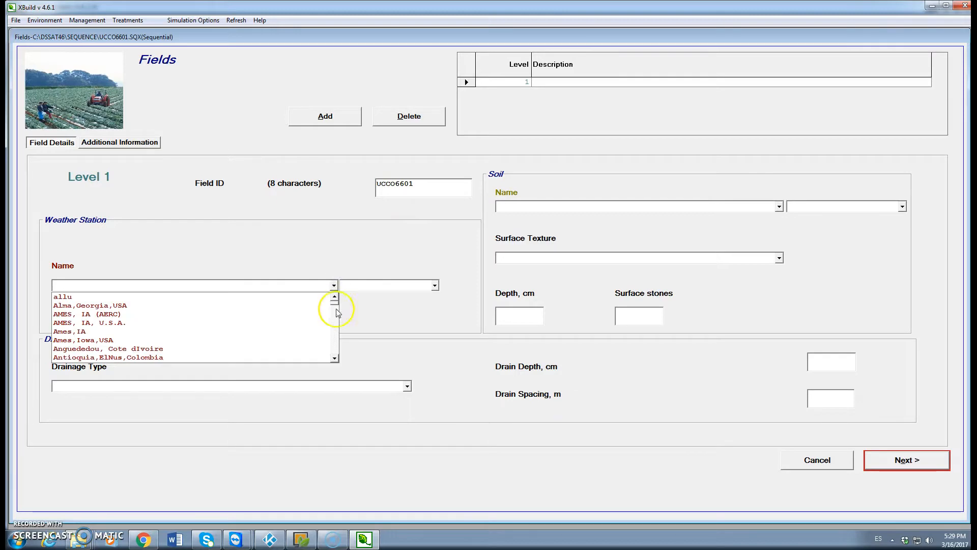
drag(337, 340, 334, 345)
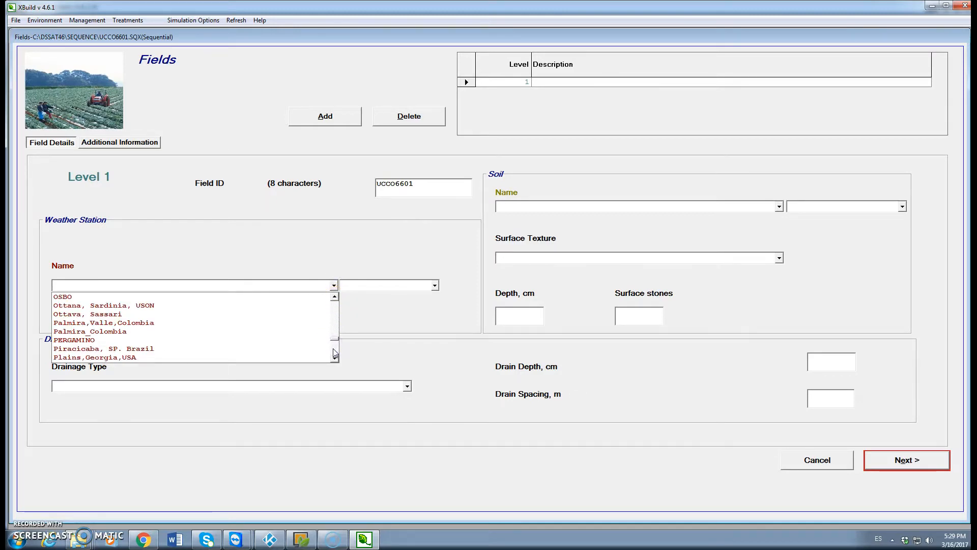
click(334, 351)
click(334, 351)
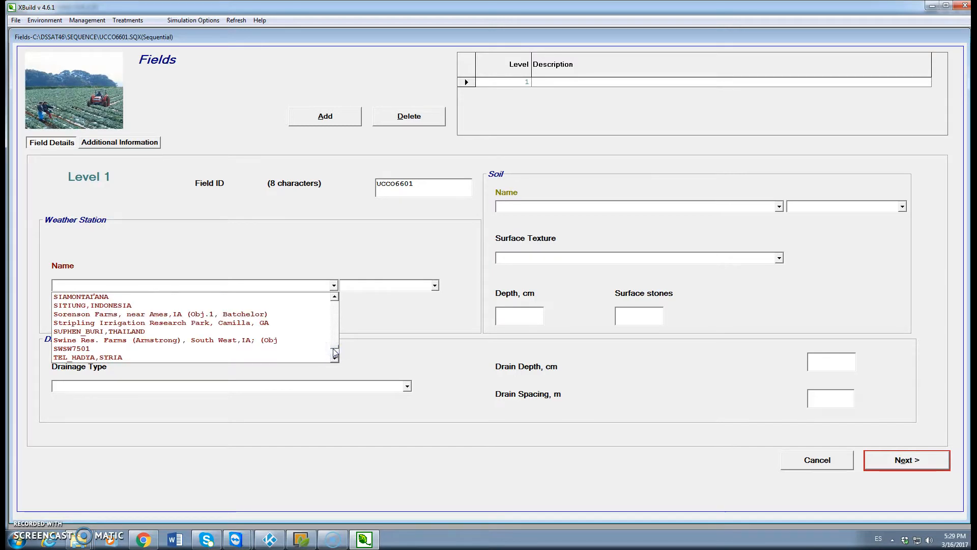
click(335, 354)
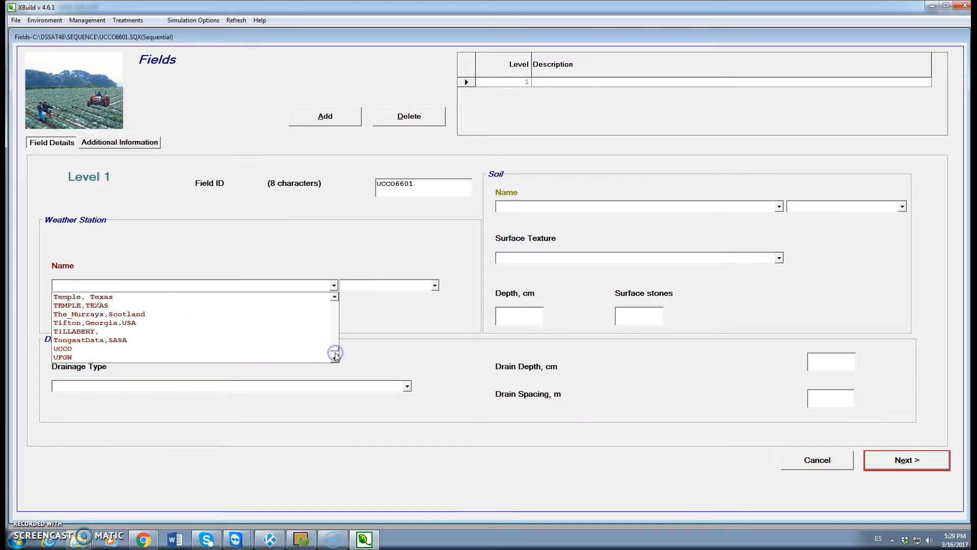
click(81, 349)
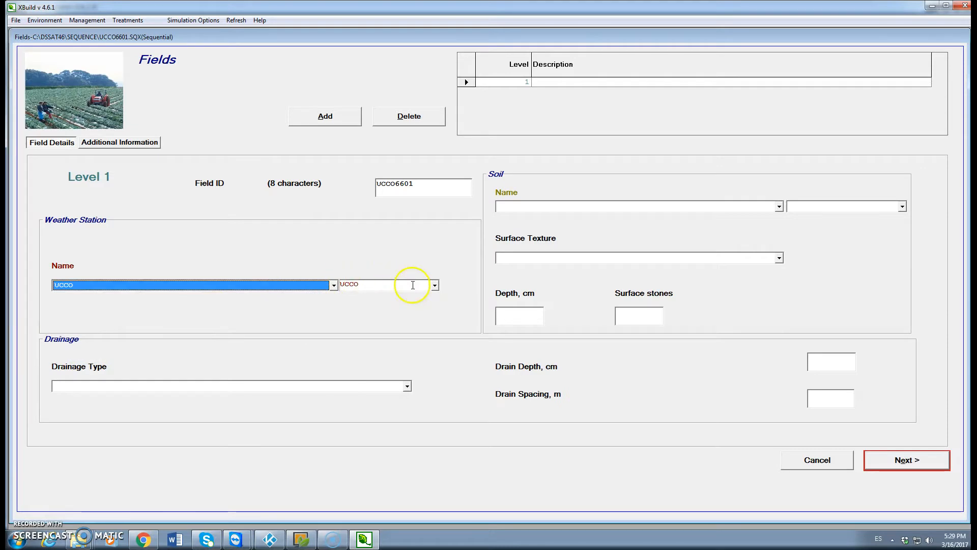
- Choose UCCO6450 as the weather file for the UCCO station
click(435, 285)
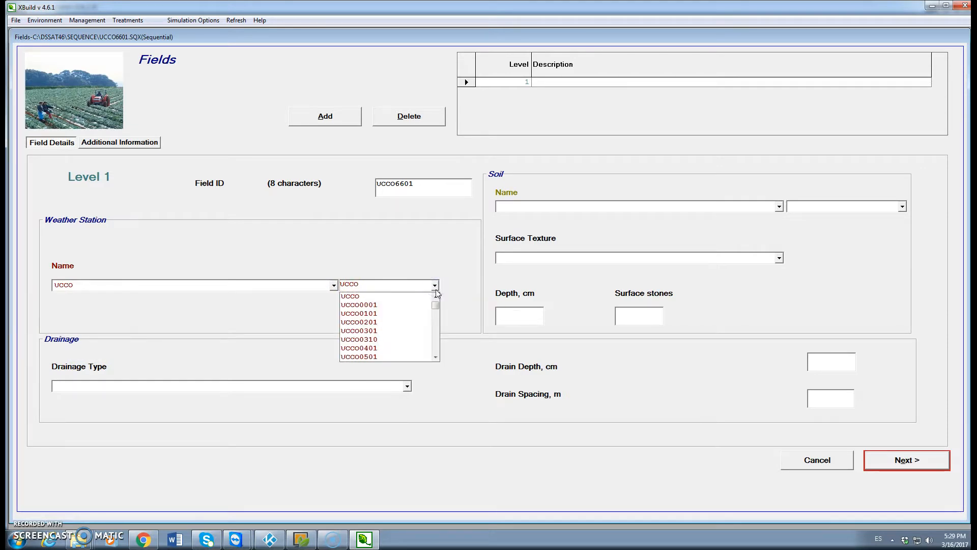
click(436, 350)
click(435, 350)
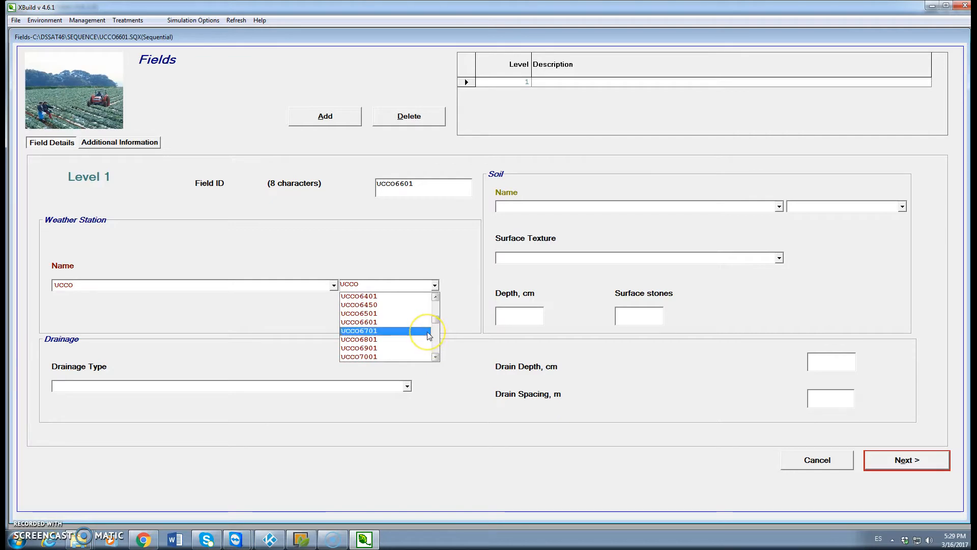
click(355, 305)
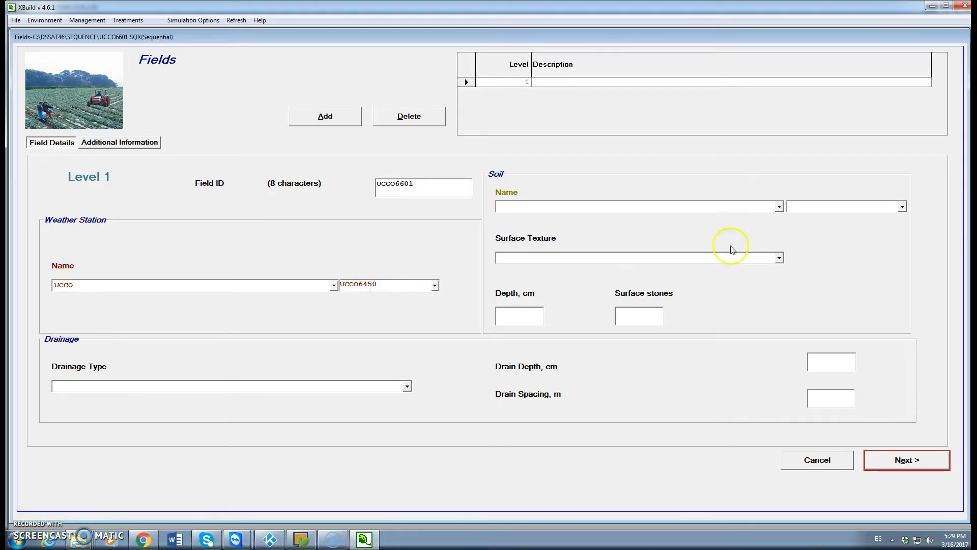
- Choose DEFAULT - MEDIUM SANDY LOAM(SOIL.SOL) as the soil of field level 1
click(779, 207)
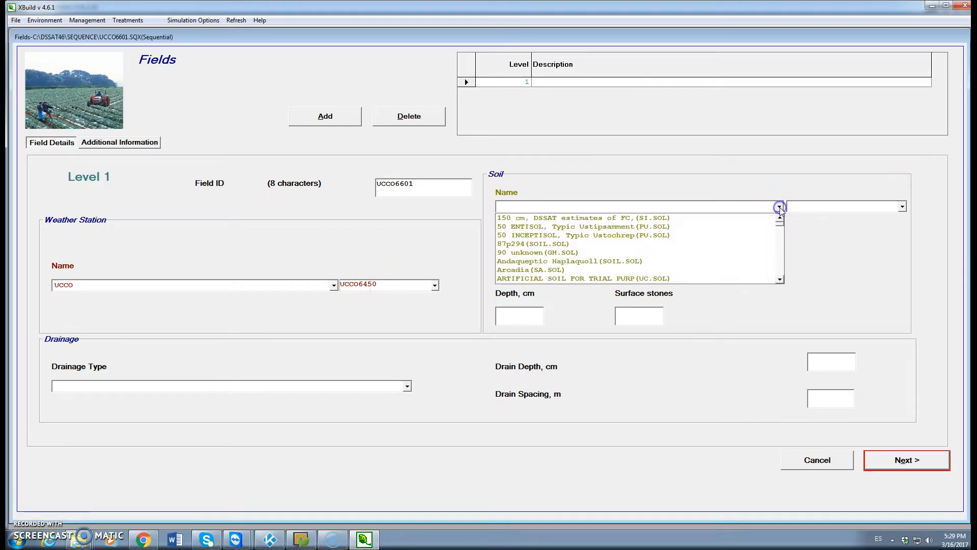
click(781, 265)
click(781, 264)
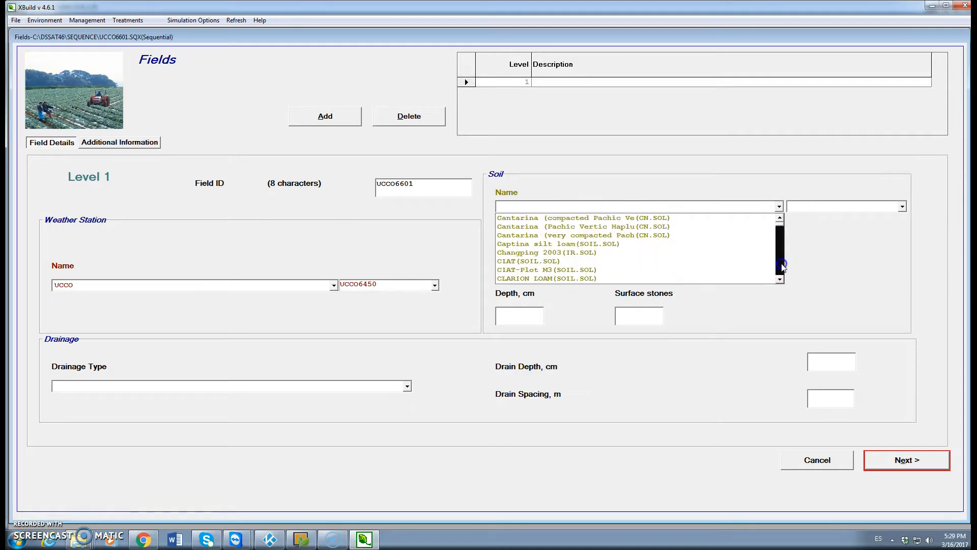
click(781, 265)
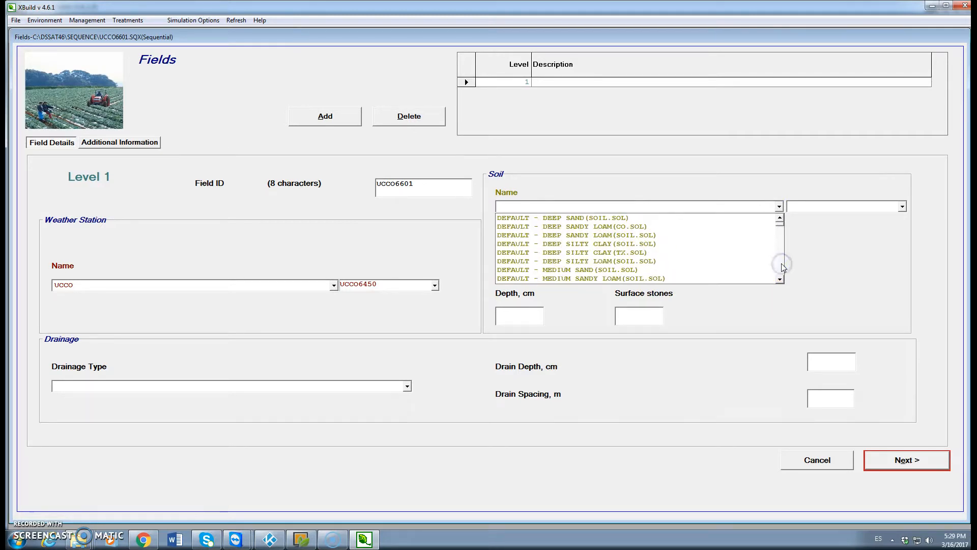
click(782, 268)
click(781, 219)
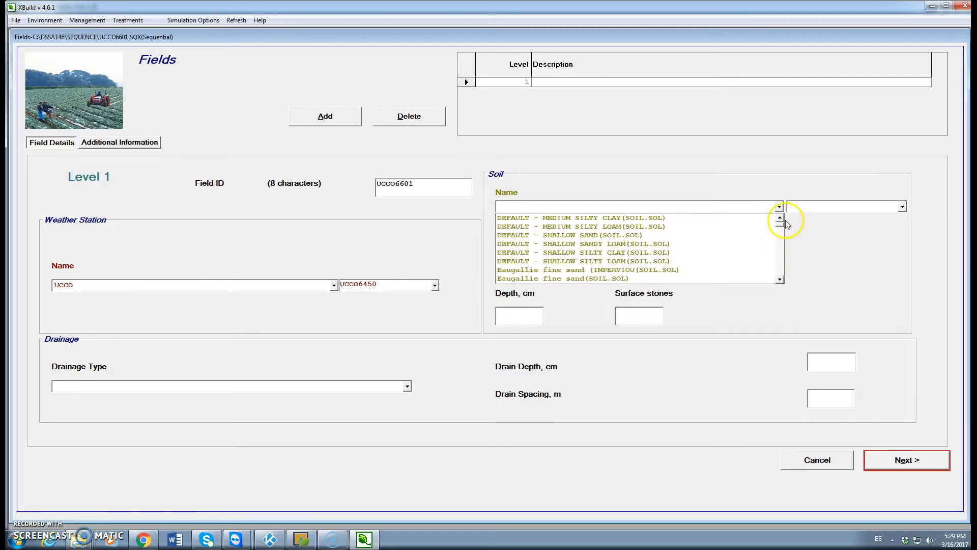
click(779, 219)
click(779, 218)
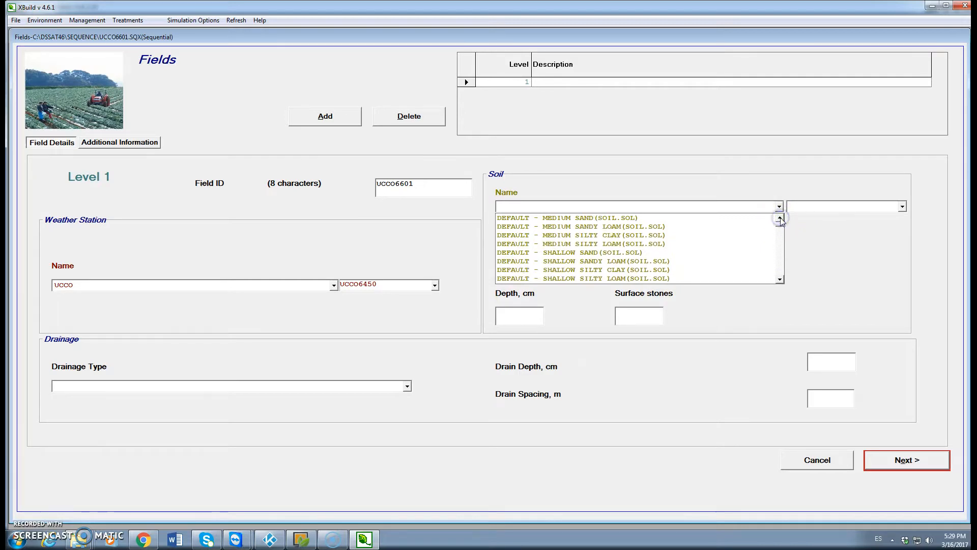
click(576, 227)
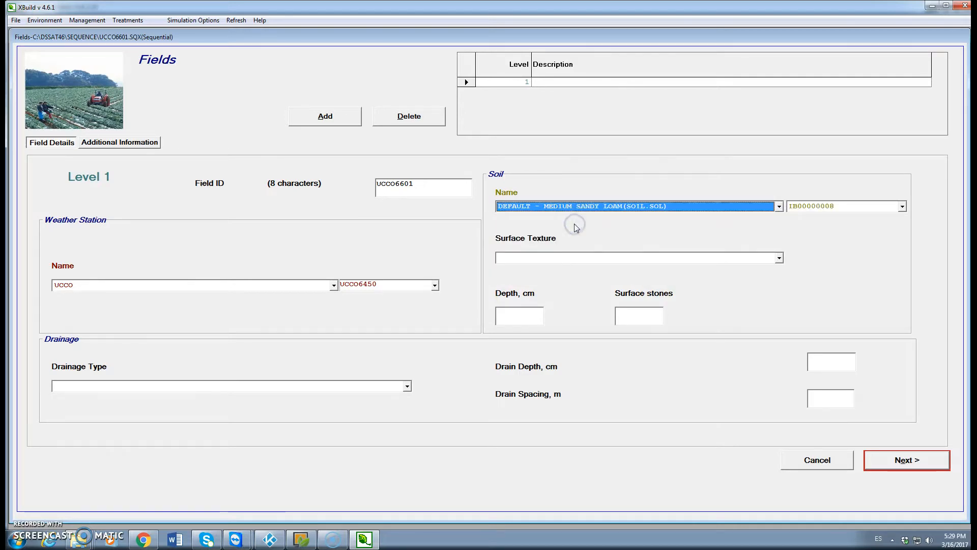
- Set the soil's surface texture to Sandy loam, its depth to 150 cm and the surface stones to 0
click(778, 258)
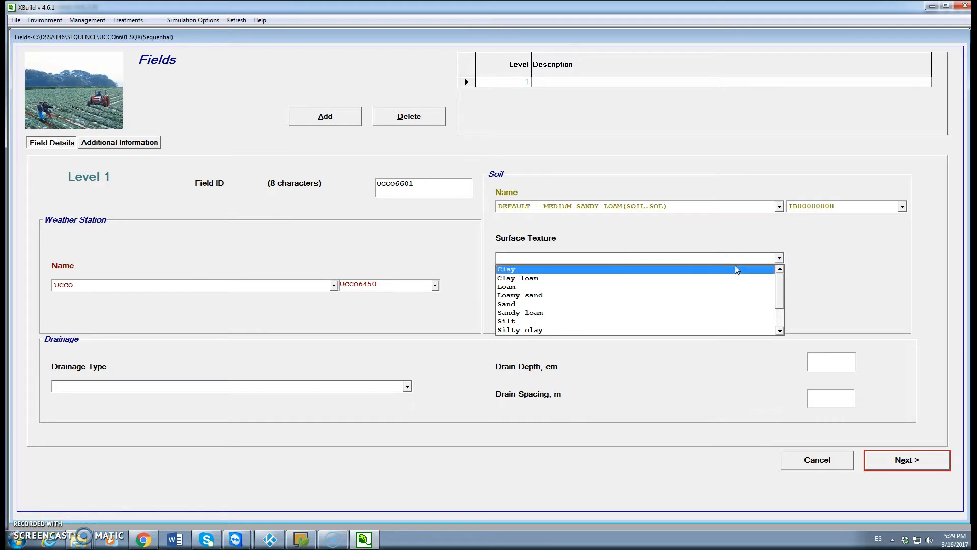
click(534, 312)
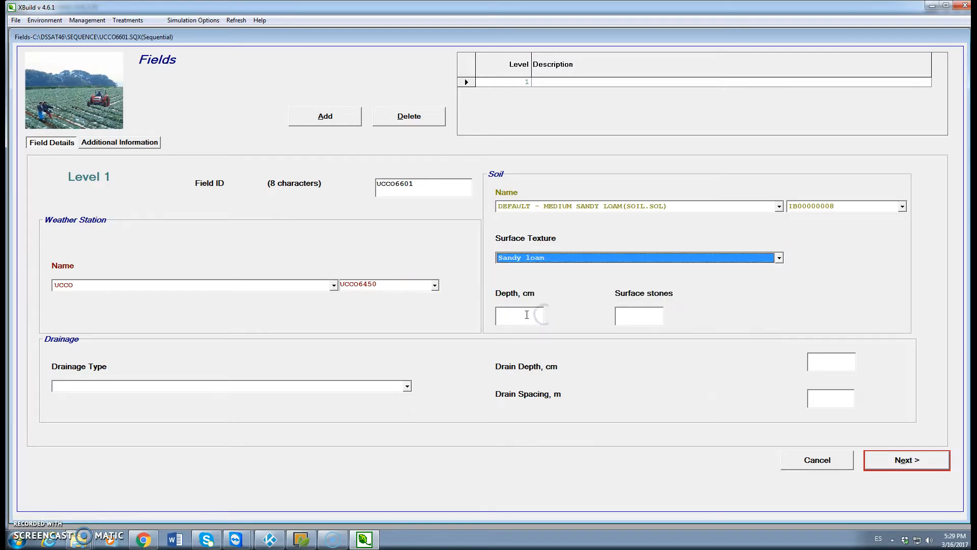
click(526, 314)
text(150)
click(644, 311)
text(0)
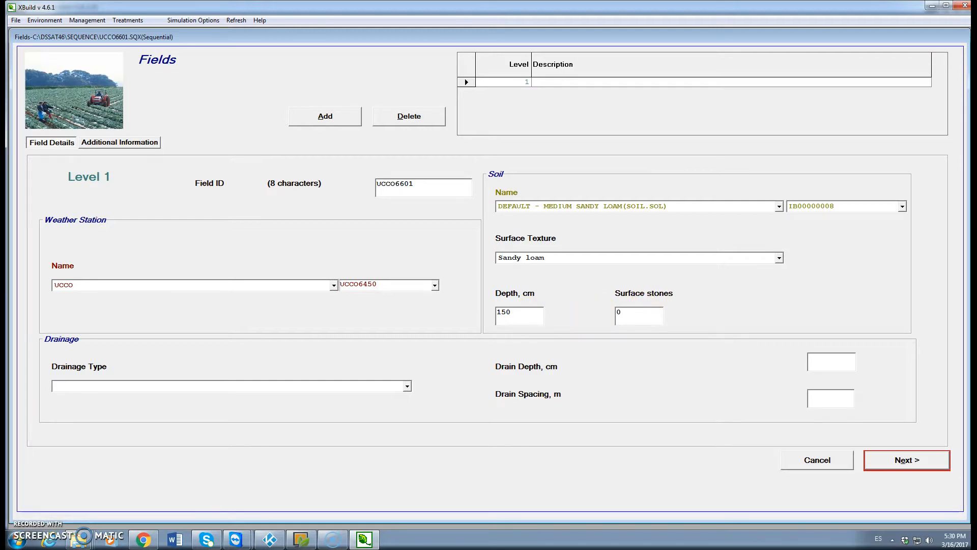
- Continue to the Planting page and enter Wheat as the description of planting level 1
click(918, 460)
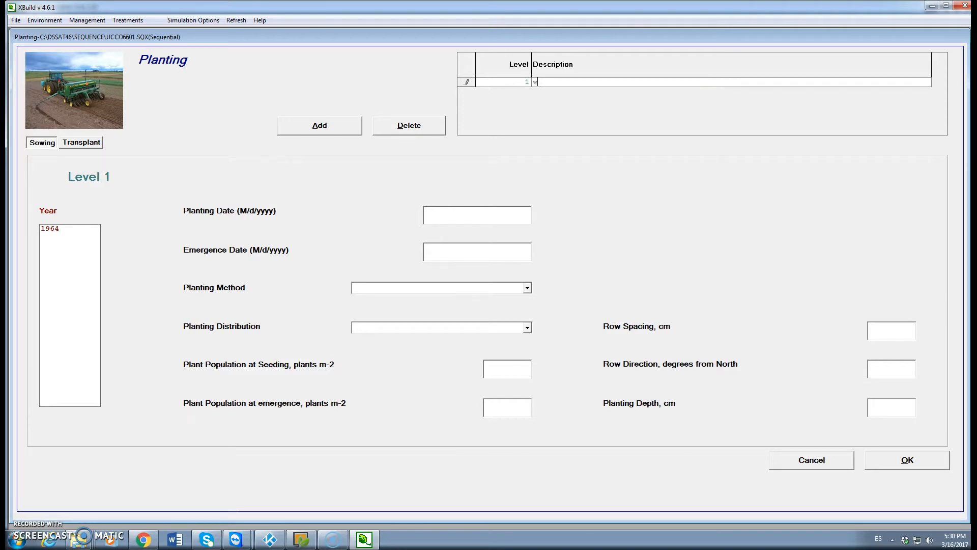
text(wHEAT)
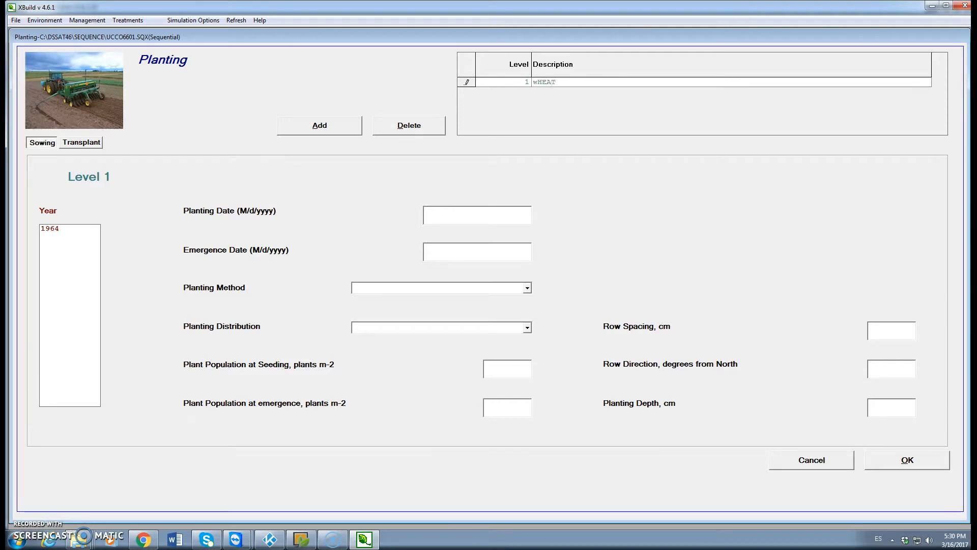
key(BackSpace)
key(BackSpace)
key(BackSpace)
key(BackSpace)
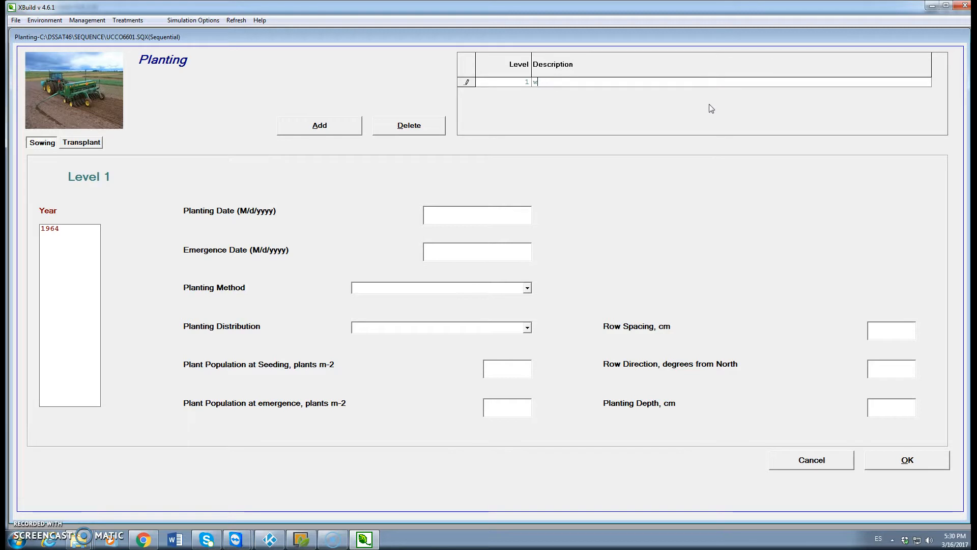
key(BackSpace)
text(W)
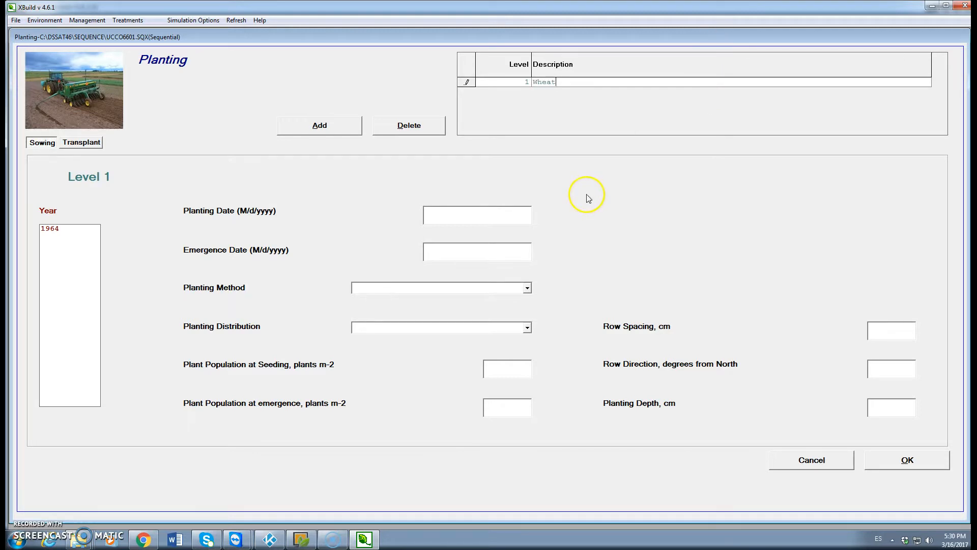
- Set the wheat planting date to 12/1/1966, the planting method to Dry seed and the planting distribution to Rows
click(463, 212)
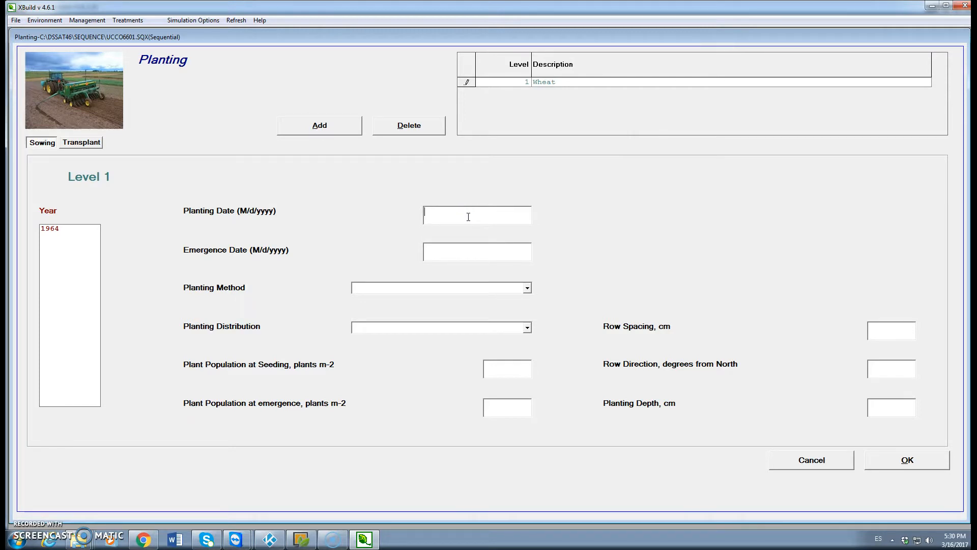
text(12/1/1966)
click(527, 288)
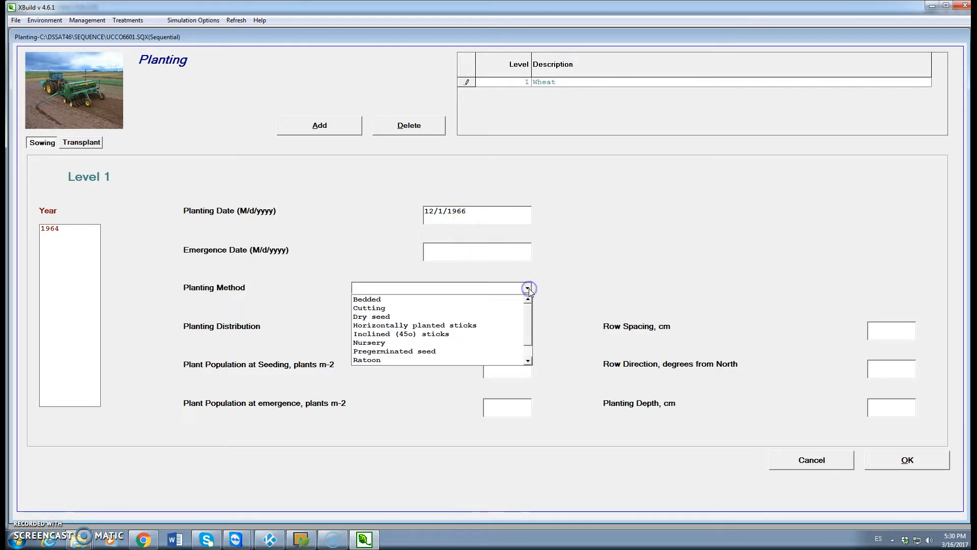
click(386, 317)
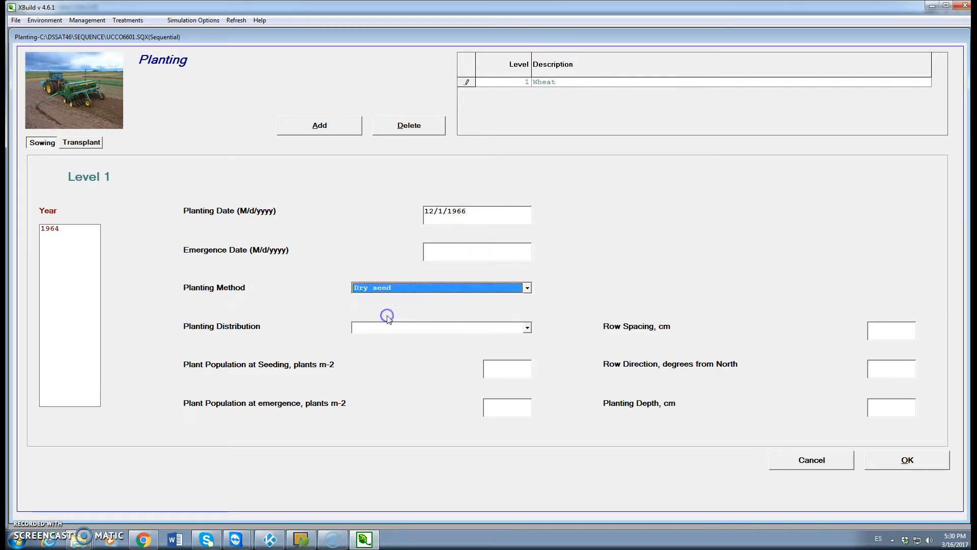
click(527, 327)
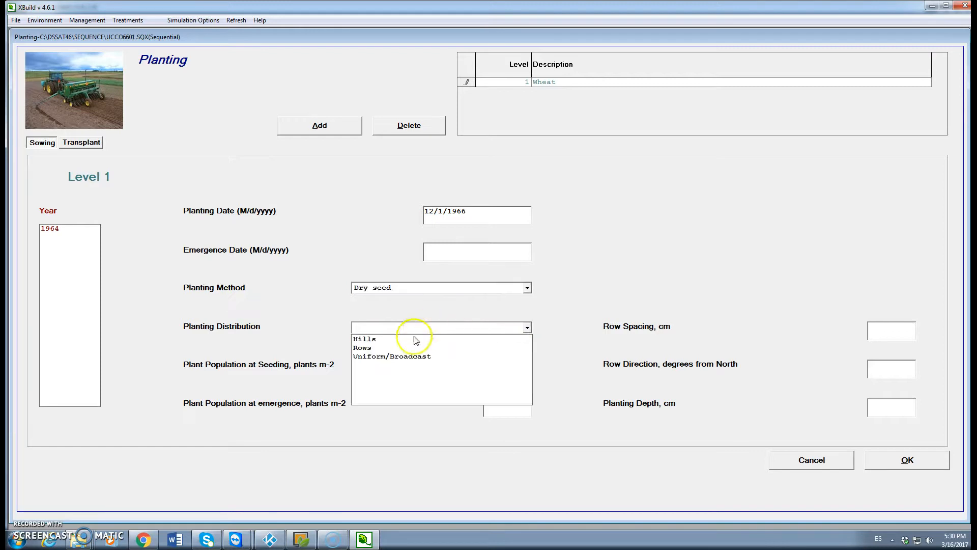
click(392, 348)
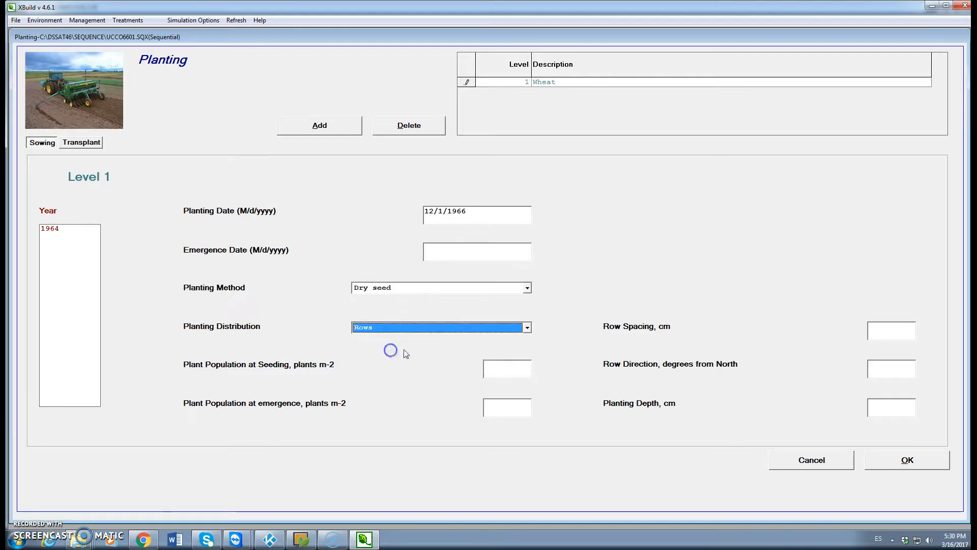
- Set wheat's row spacing to 20 cm, both plant populations to 200 plants m-2, row direction to 0 degrees and planting depth to 3 cm
click(882, 333)
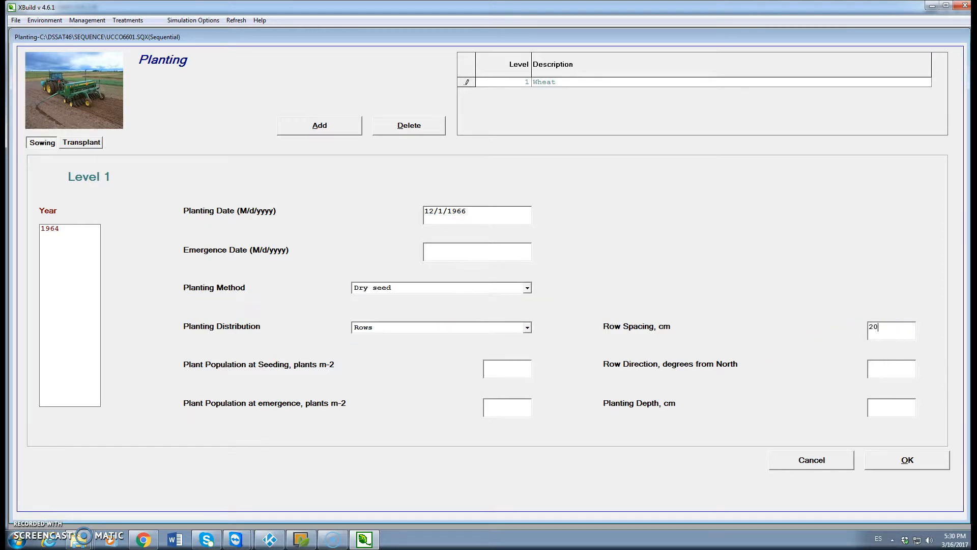
click(509, 366)
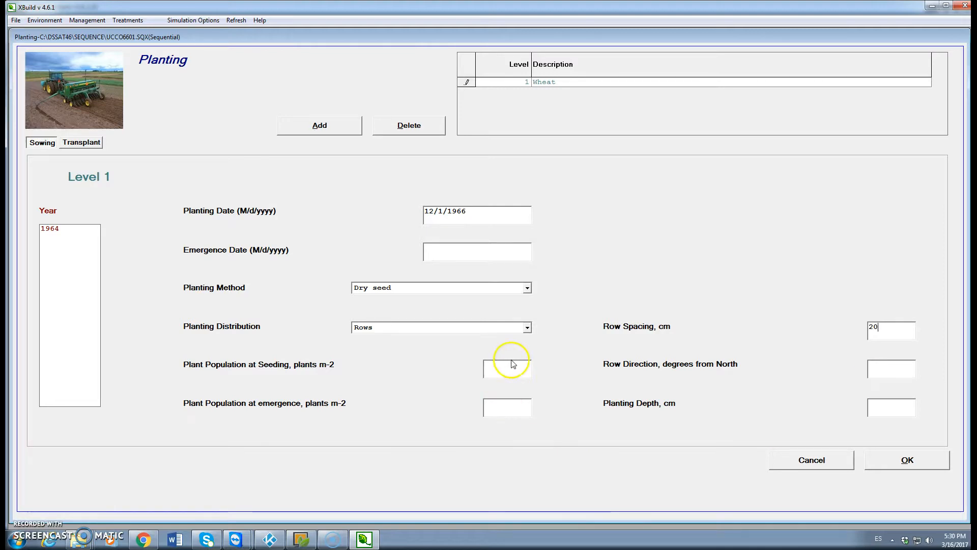
text(200)
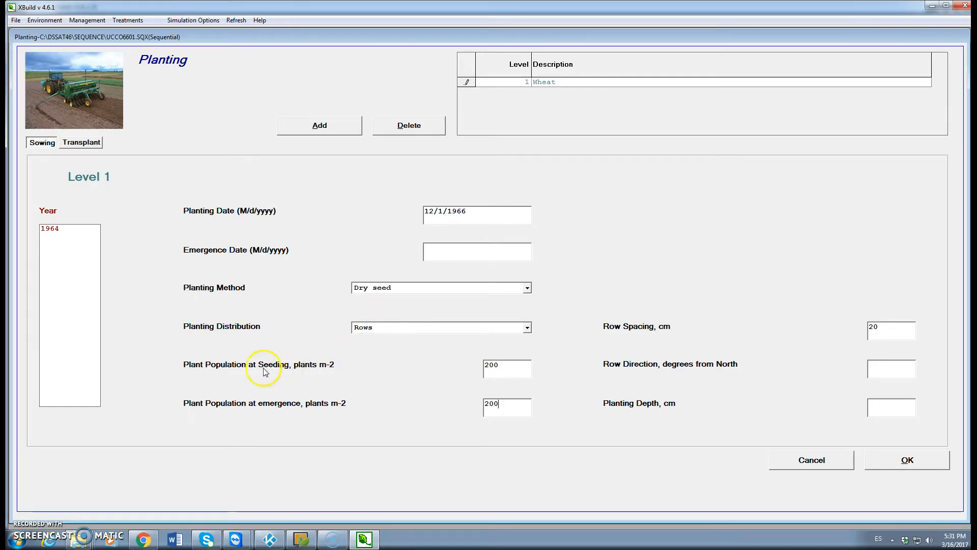
click(880, 366)
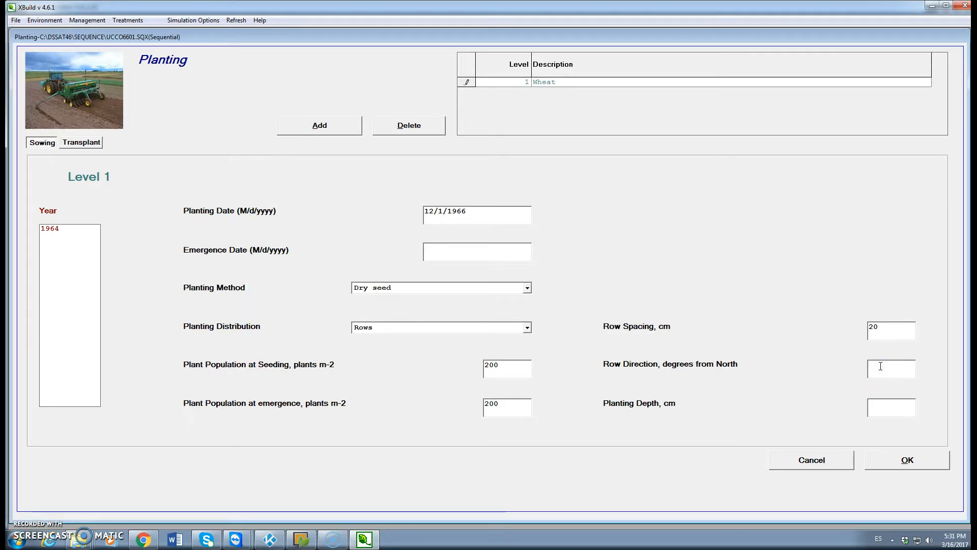
text(0)
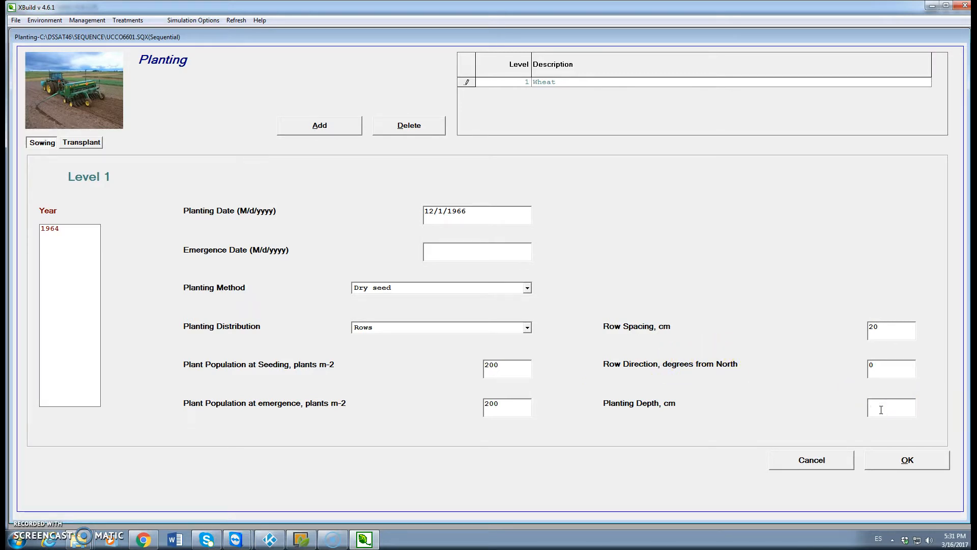
text(3)
click(754, 172)
- Add a second planting level and change its description to Faba bean
click(329, 127)
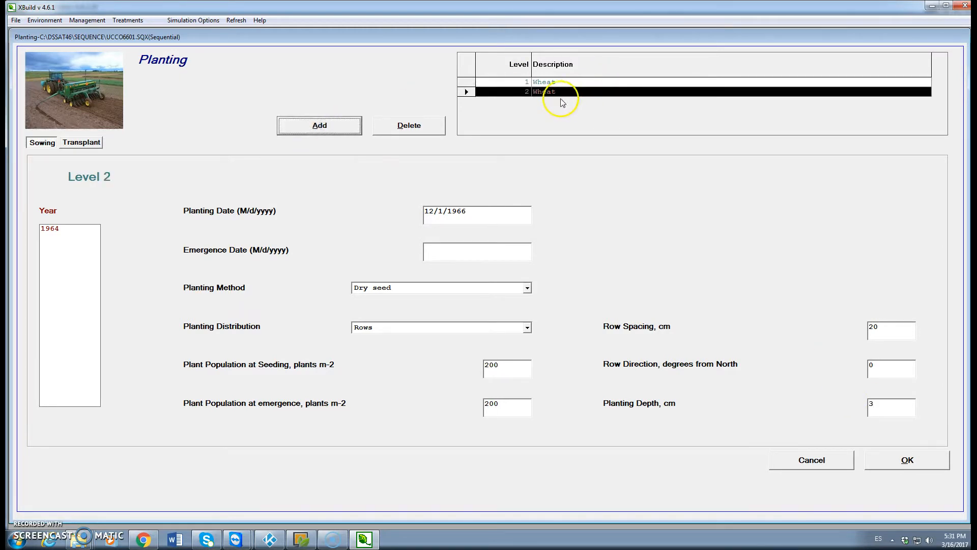
click(561, 93)
key(BackSpace)
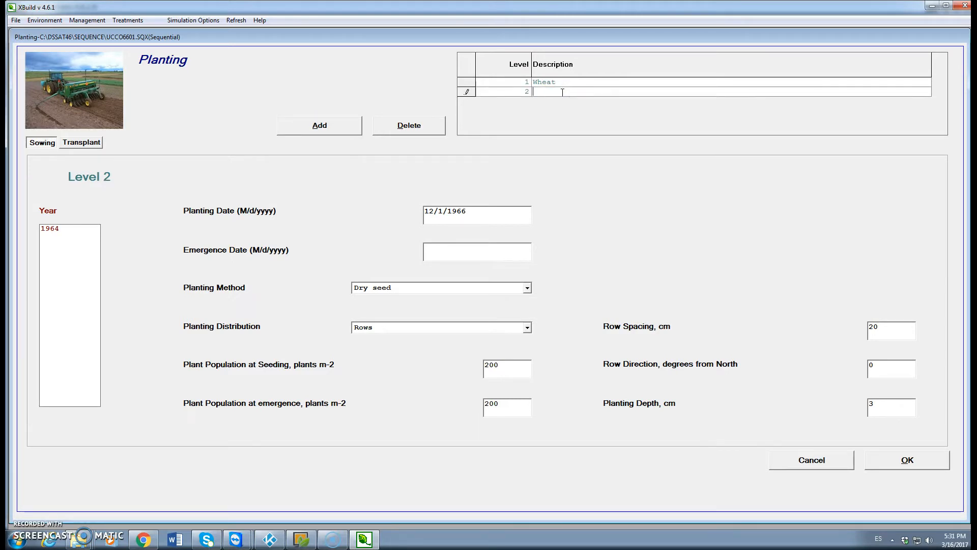
text(Faba bea)
- Set the planting date of the Faba bean level to 10/15/1967
key(BackSpace)
text(0)
click(442, 210)
text(5)
click(474, 214)
key(BackSpace)
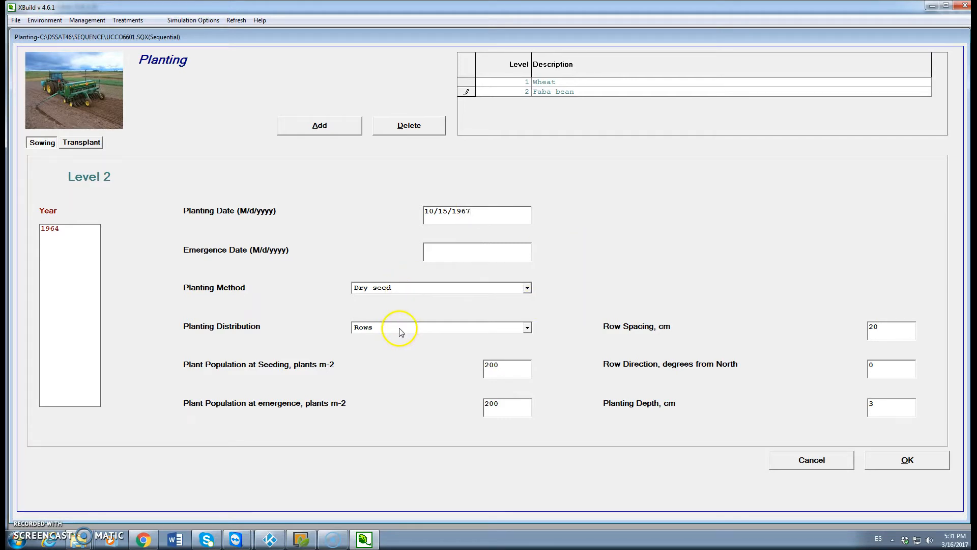
- Set the Faba bean row spacing to 40 cm and the plant populations at seeding and emergence to 20 plants m-2
drag(890, 332, 853, 330)
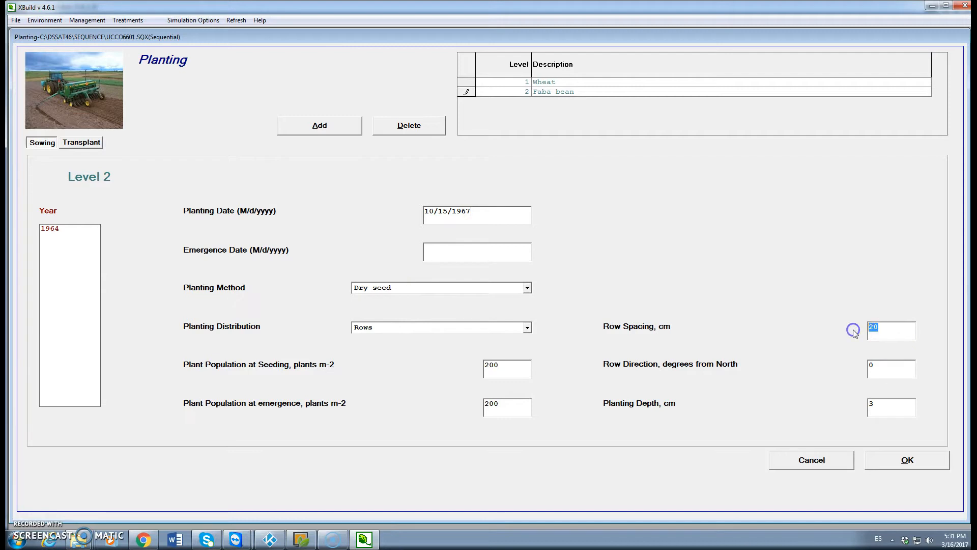
text(40)
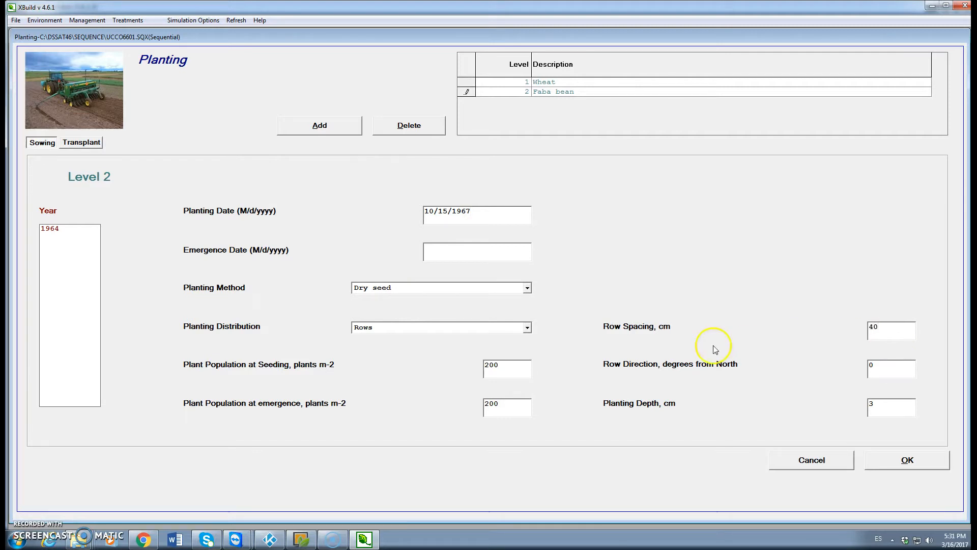
click(509, 363)
key(BackSpace)
click(503, 406)
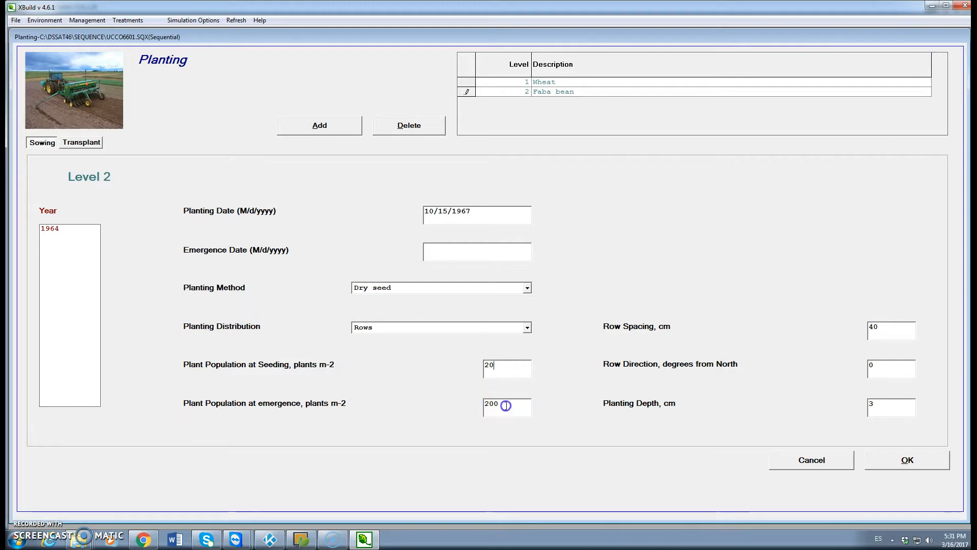
key(BackSpace)
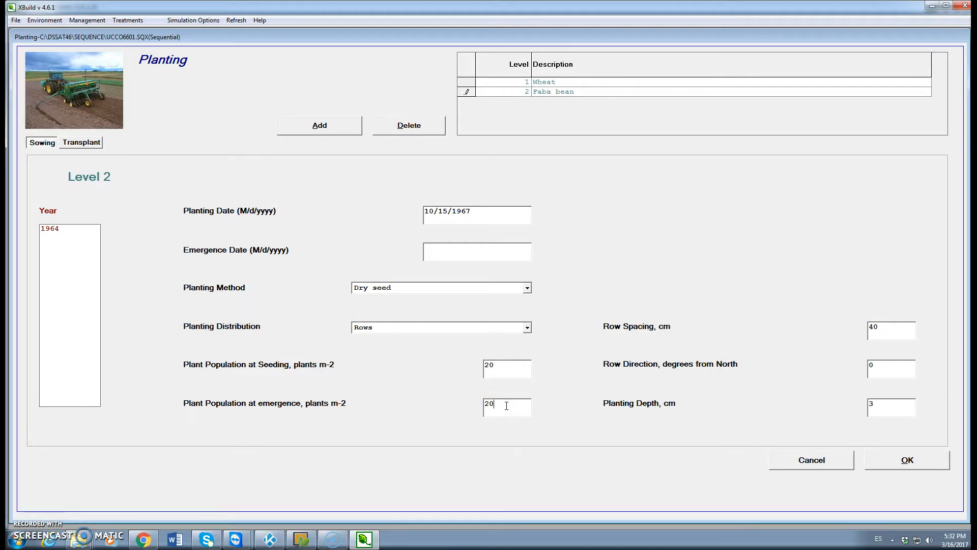
- Edit the Faba bean planting depth and accept the planting settings
click(882, 405)
double_click(866, 405)
click(895, 467)
click(894, 467)
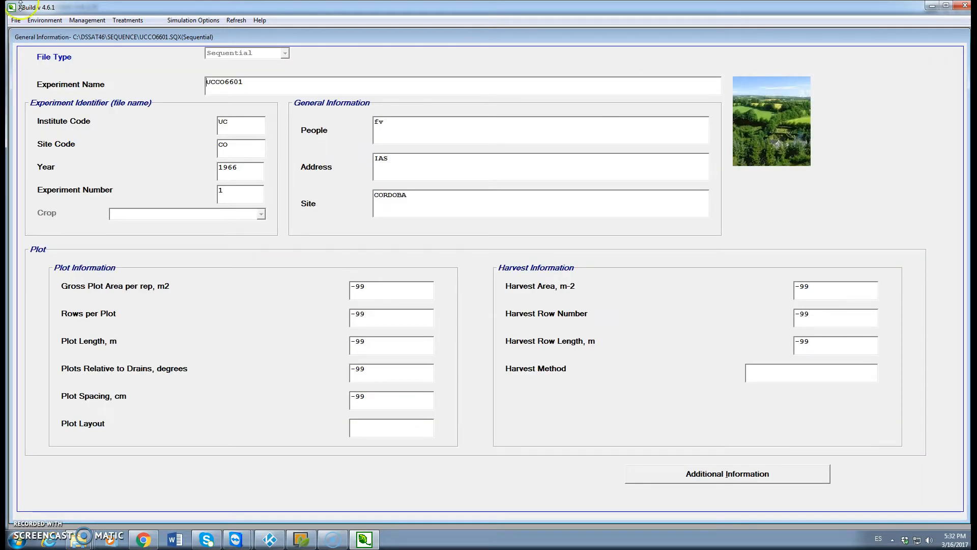
- Open the Harvest management page and enter Fallow as the description of harvest level 1
click(91, 20)
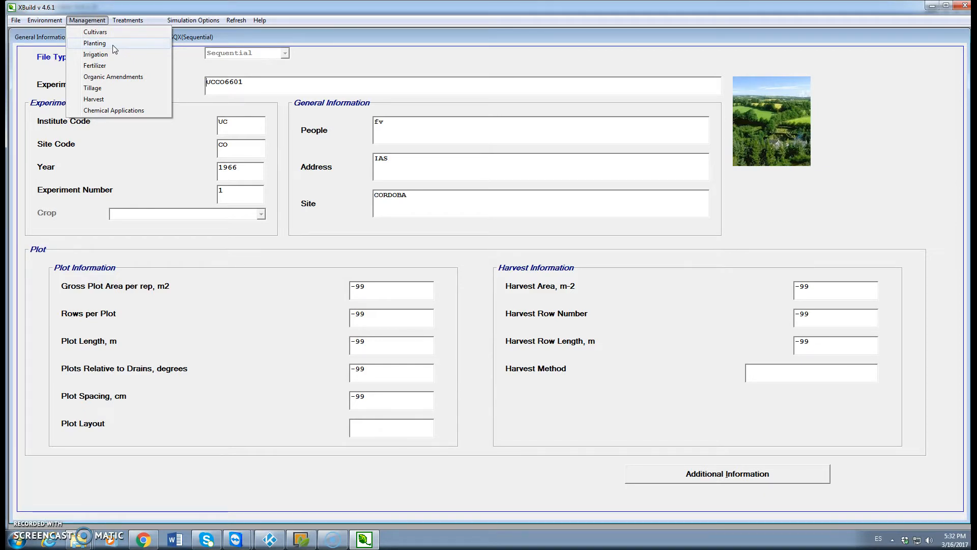
click(102, 101)
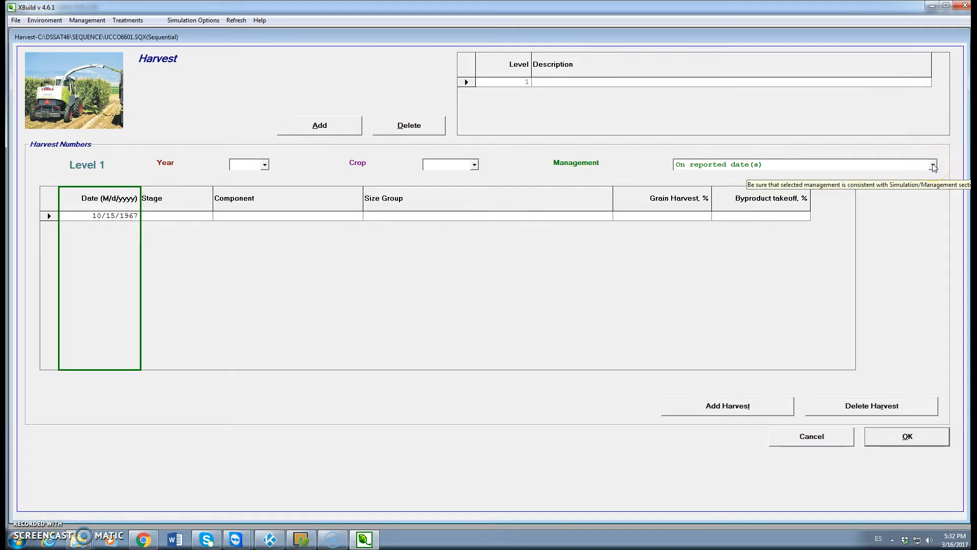
click(554, 81)
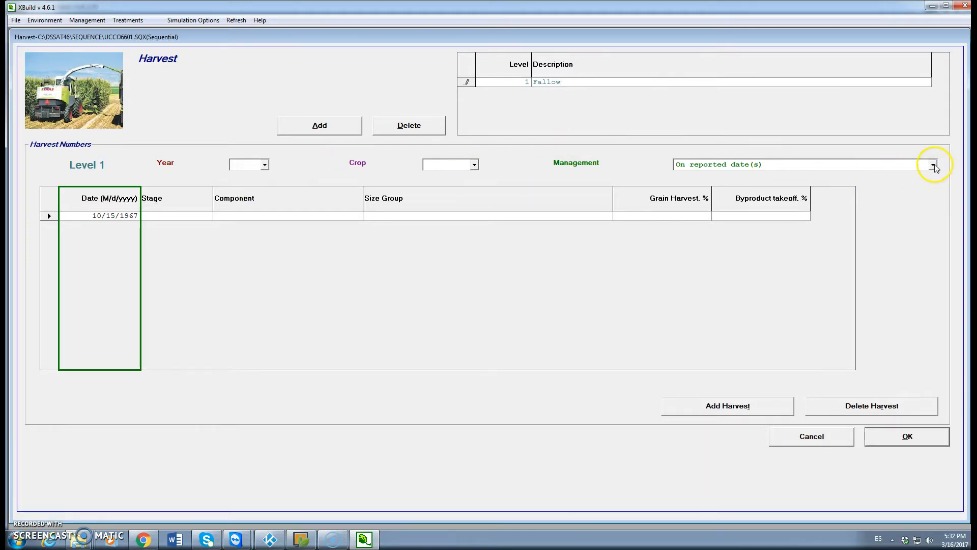
- Set the harvest date of the Fallow level to 9/1/1966 and accept the harvest settings
click(139, 216)
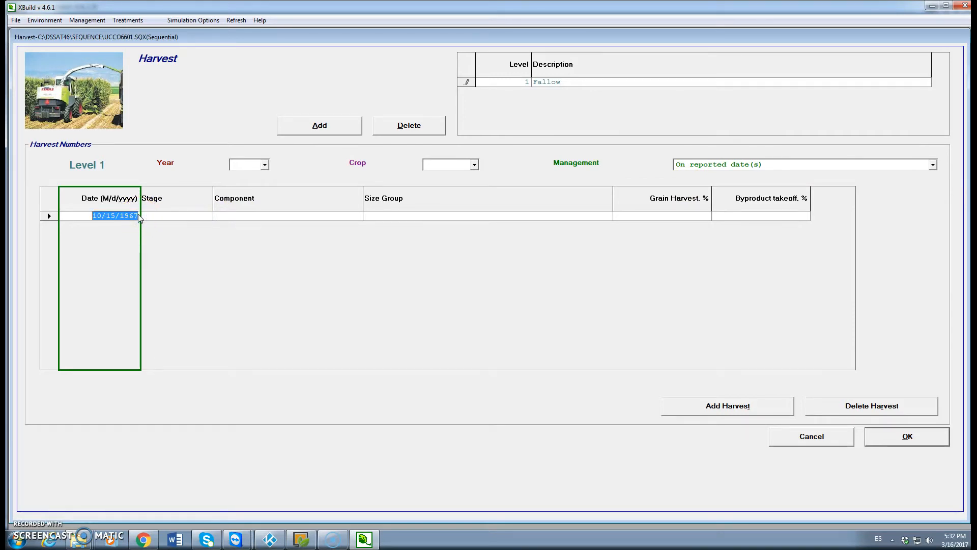
text(9/12)
key(BackSpace)
text(/196)
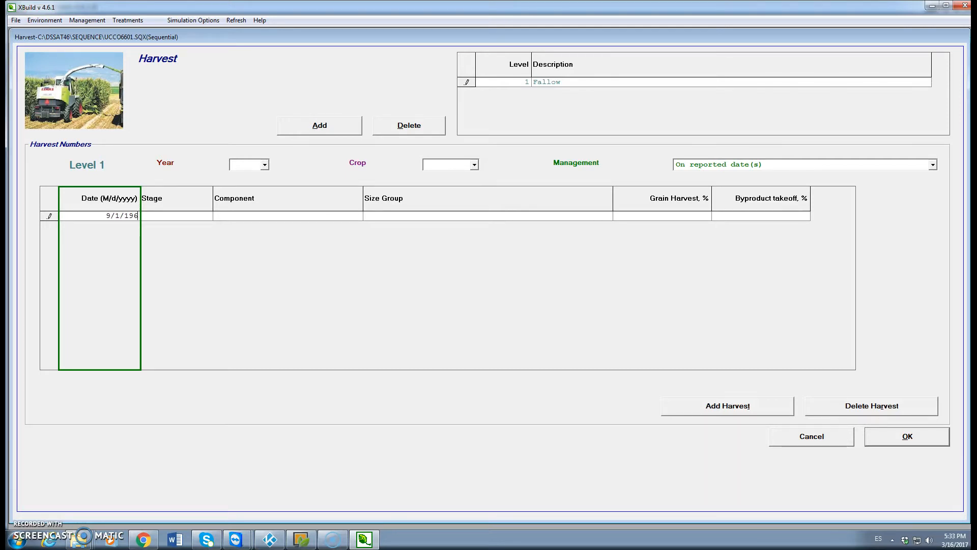
text(6)
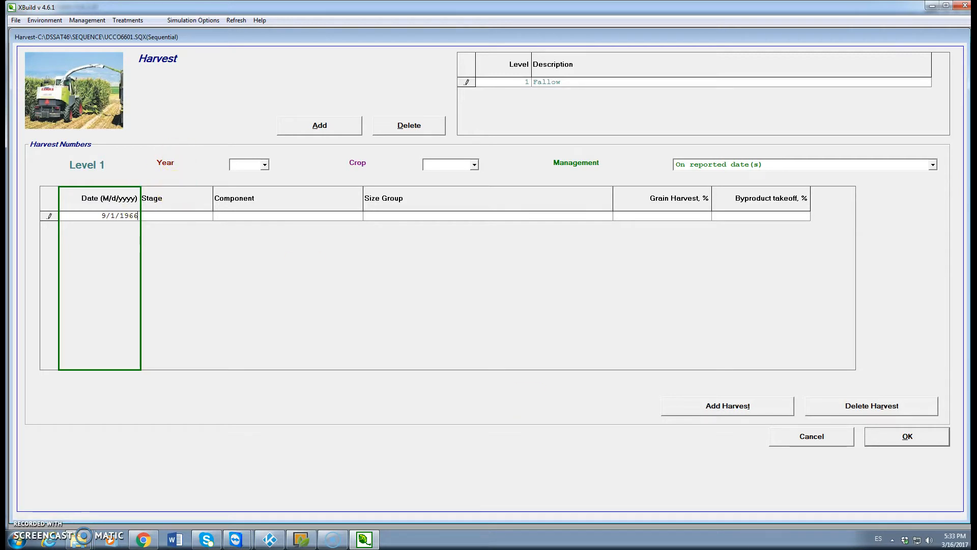
click(898, 436)
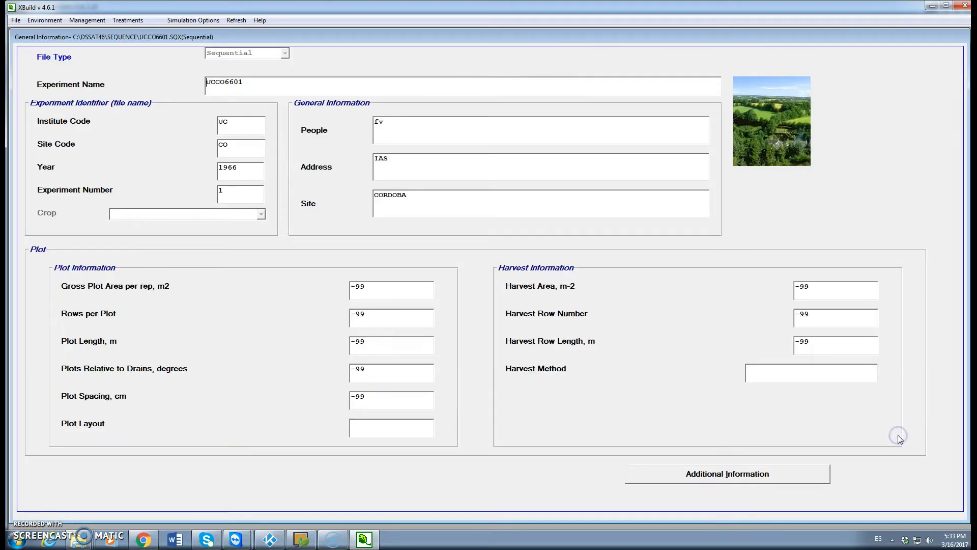
- In the treatments table, describe the first rotation entry as Wheat and assign it cultivar 1, MANITOU
click(124, 20)
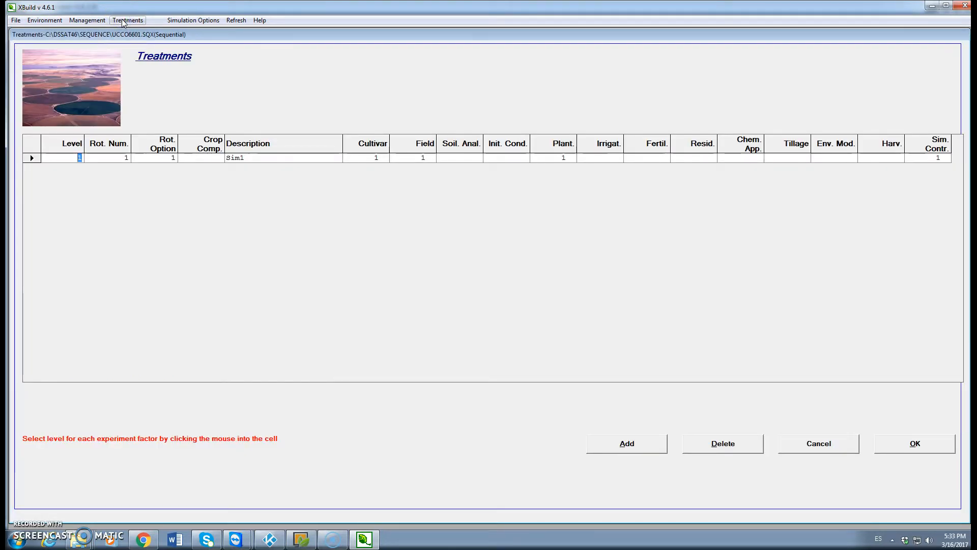
click(27, 158)
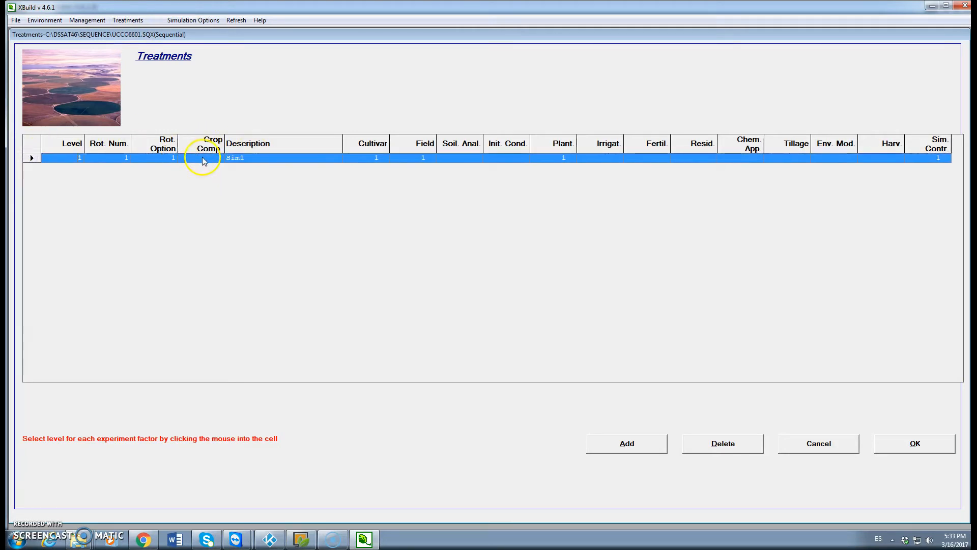
click(247, 157)
text(Wheat)
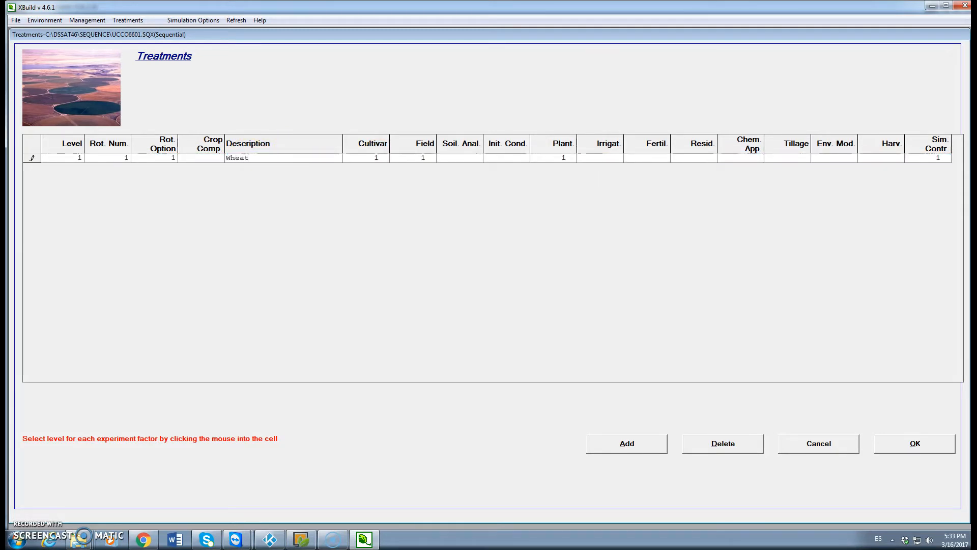
click(368, 157)
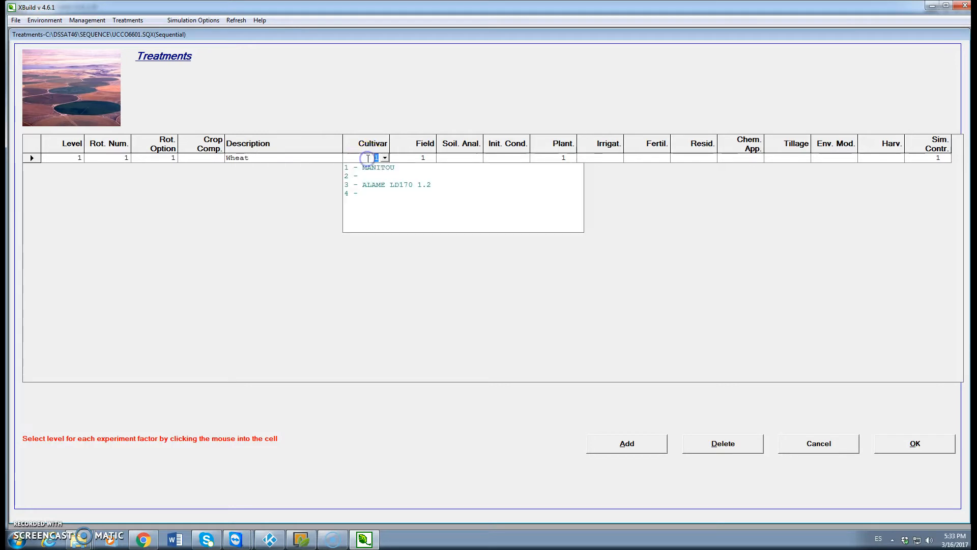
click(384, 172)
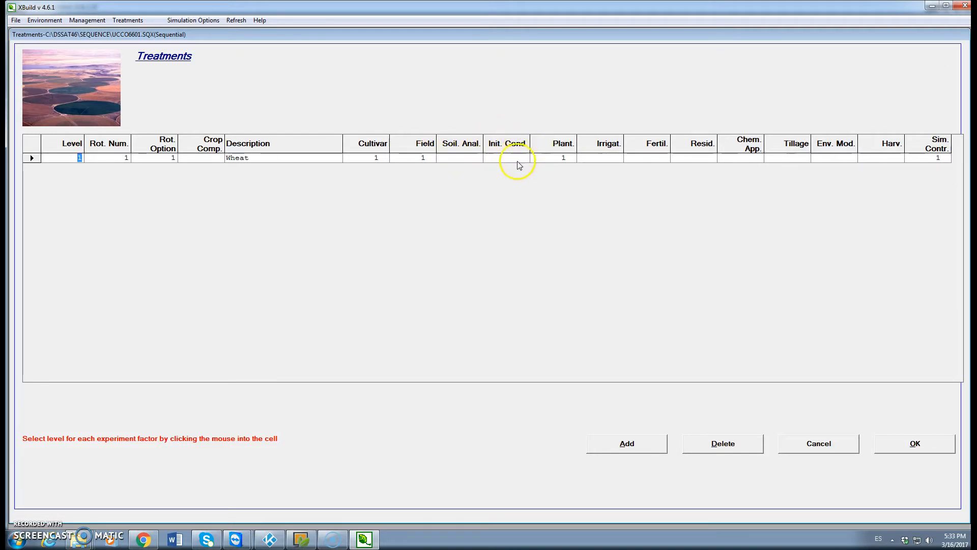
click(601, 160)
click(598, 169)
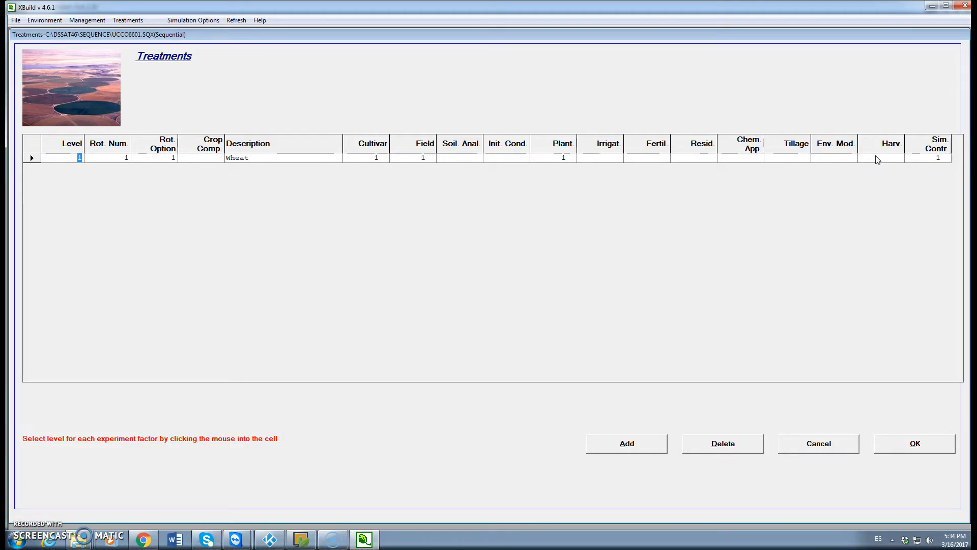
- Add three more rotation entries to the treatments table based on the Wheat entry
click(29, 156)
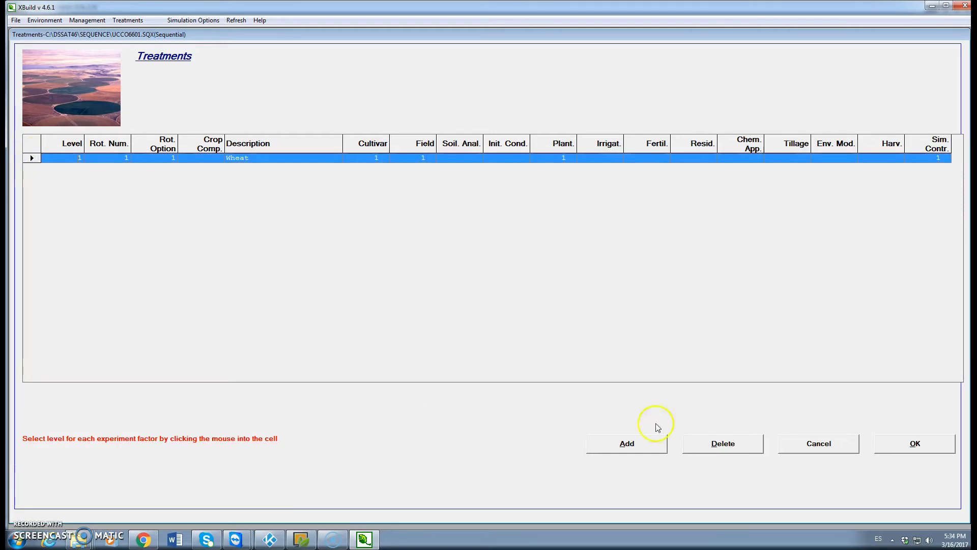
click(626, 445)
click(626, 445)
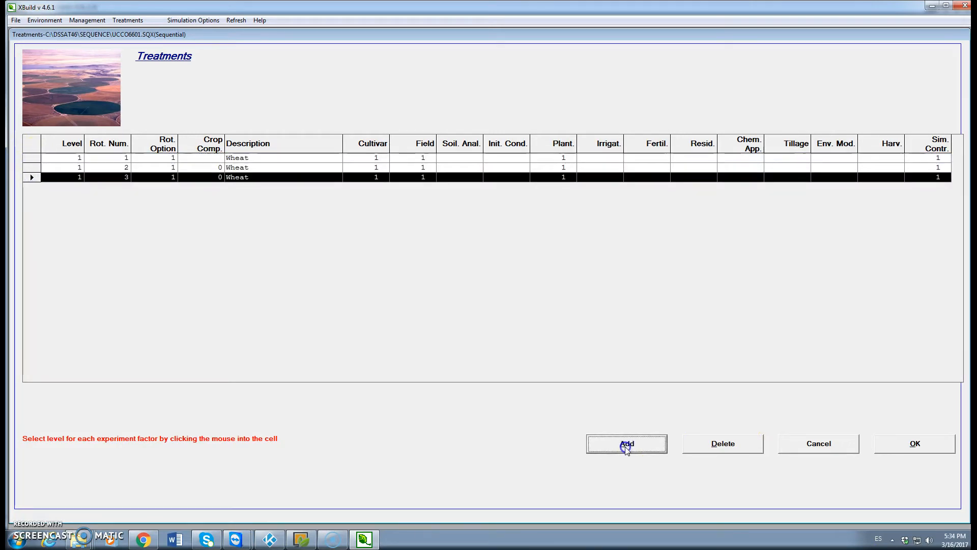
click(626, 447)
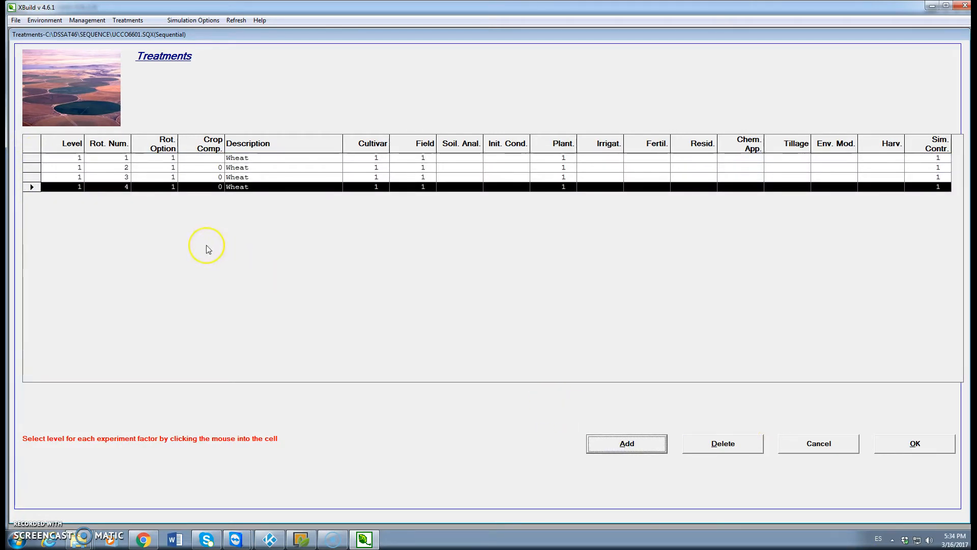
- Describe rotation entry 2 as Fallow and rotation entry 3 as Faba bean
click(250, 168)
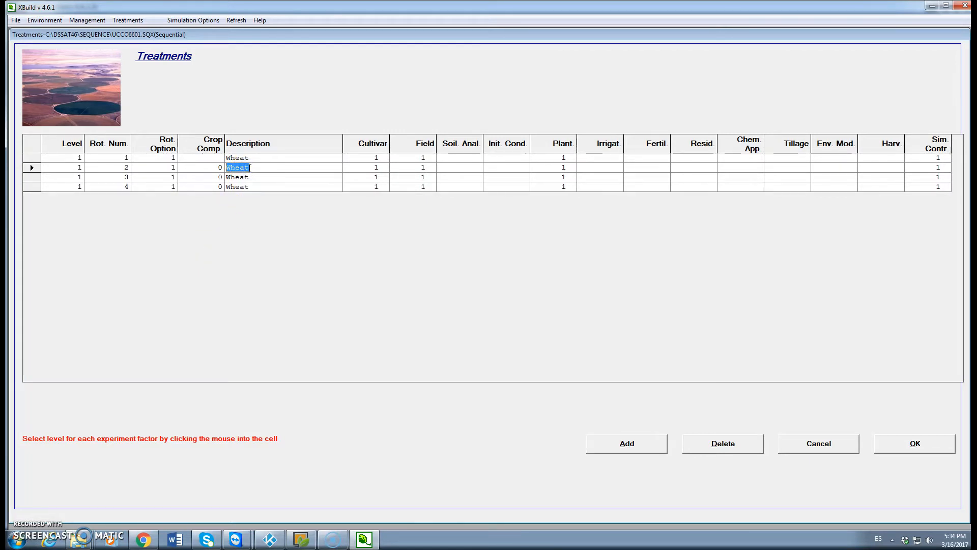
text(Fallow)
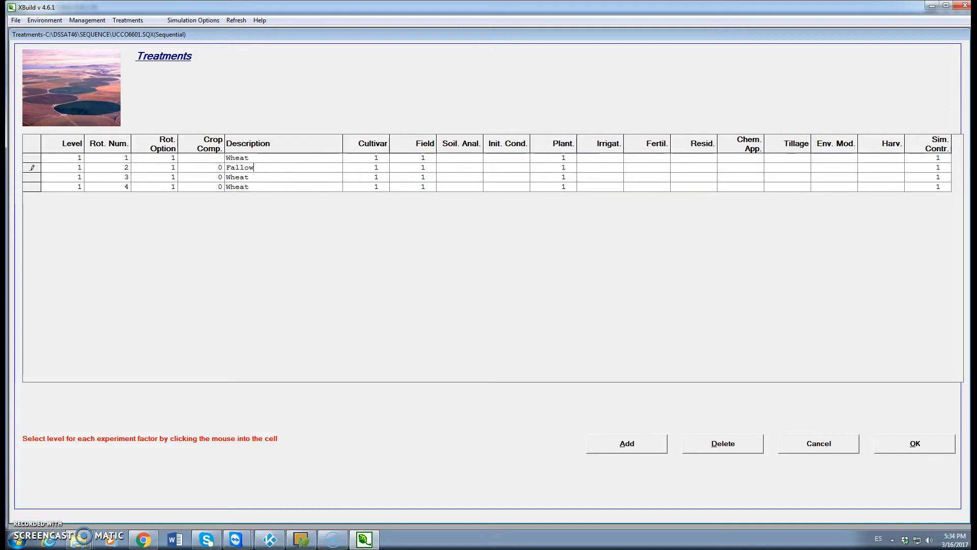
click(238, 177)
text(Faba bean)
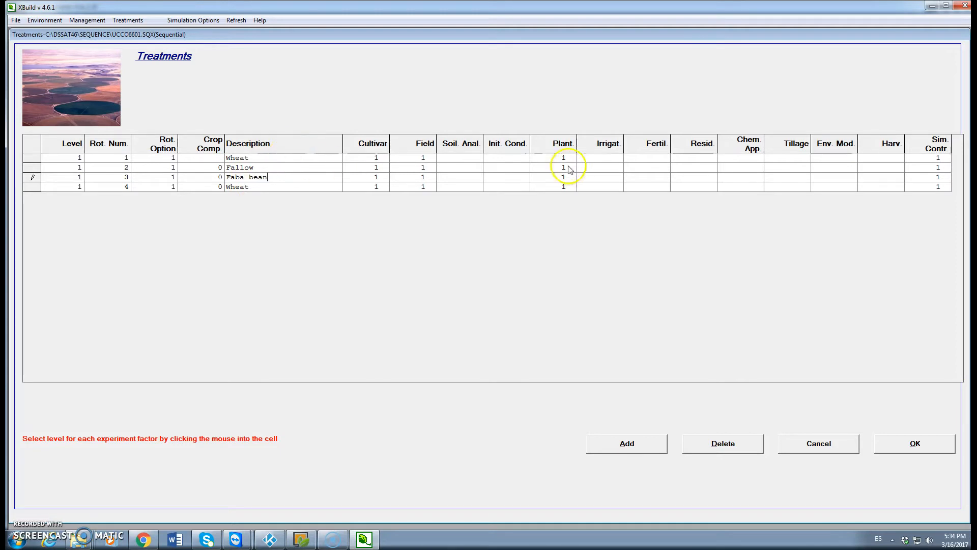
- Assign cultivar 2 to Fallow, cultivar 3 (ALAME LD170 1.2) to Faba bean and cultivar 2 to rotation entry 4, and accept the treatments
click(366, 168)
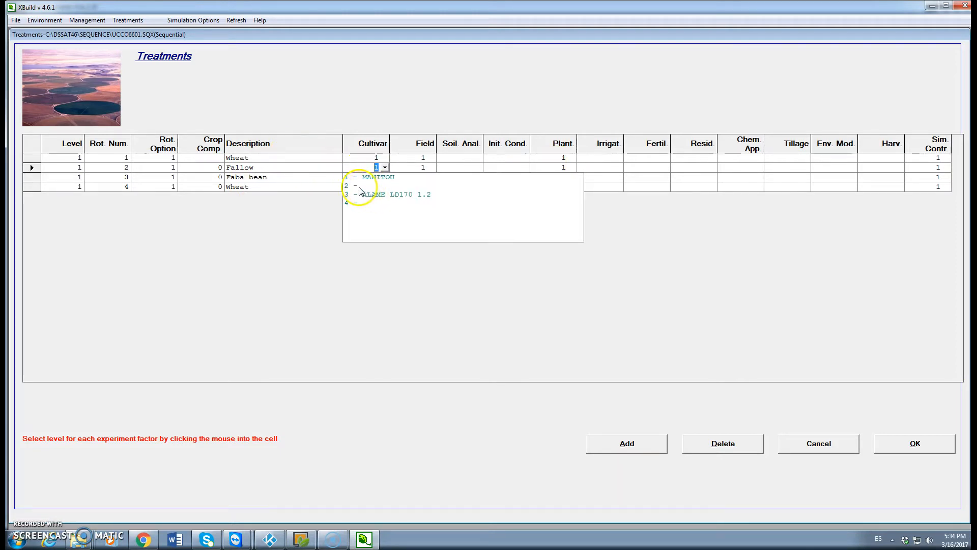
click(359, 186)
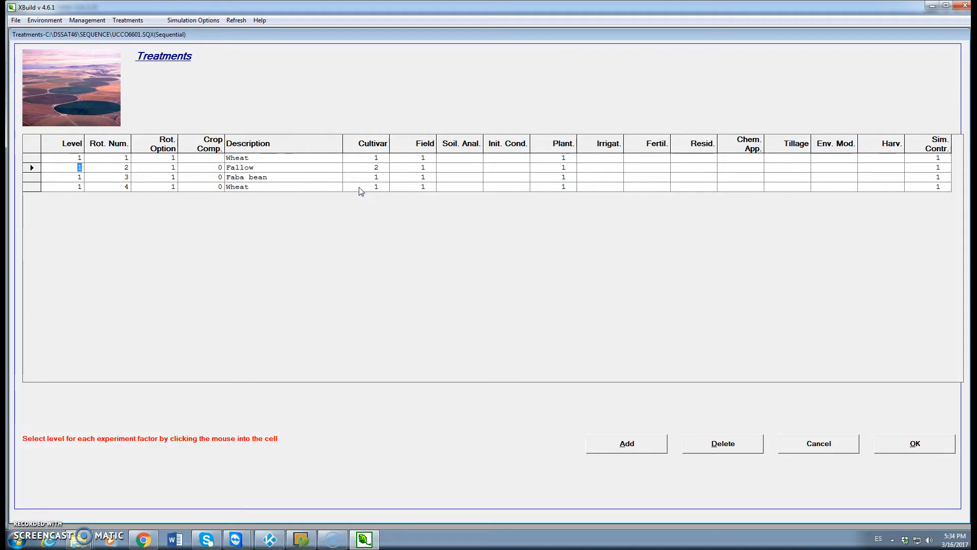
click(370, 177)
click(370, 177)
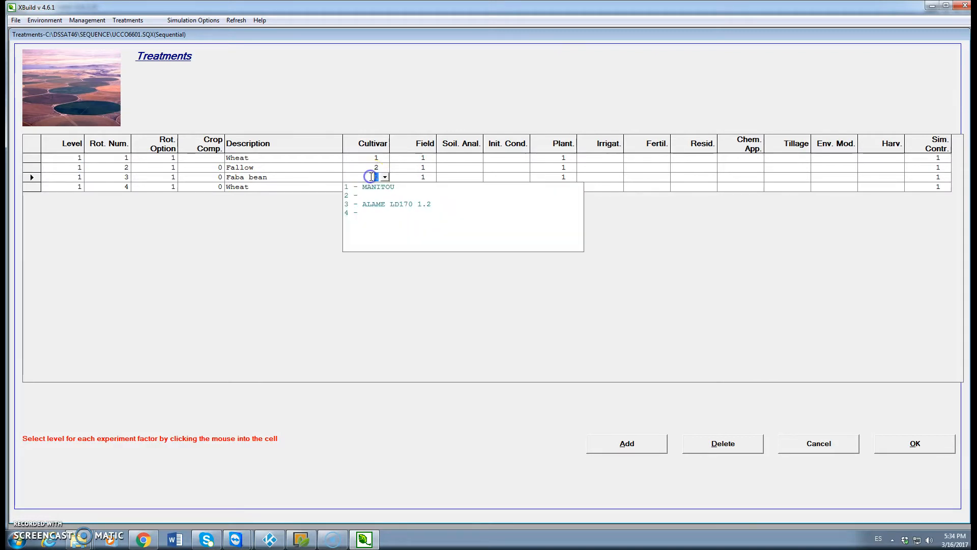
click(371, 205)
click(376, 187)
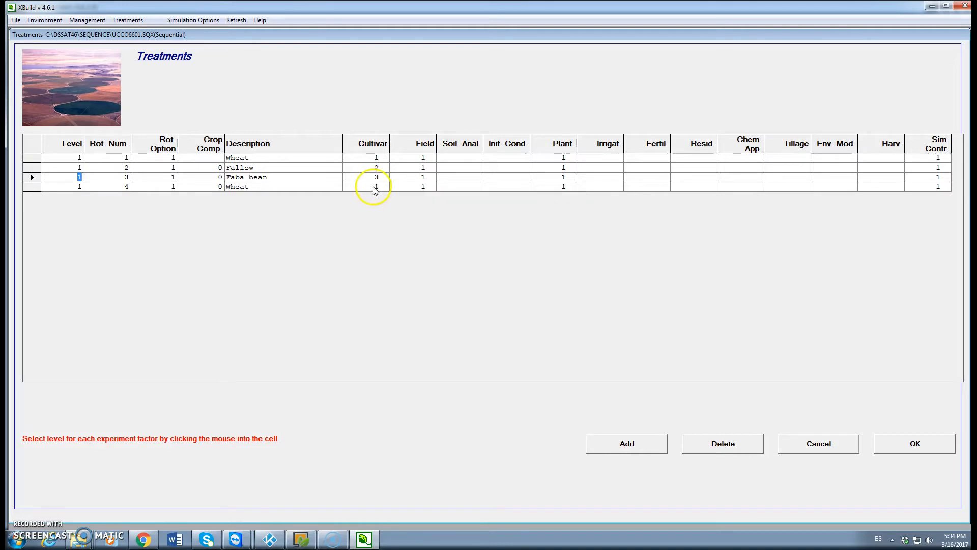
click(356, 204)
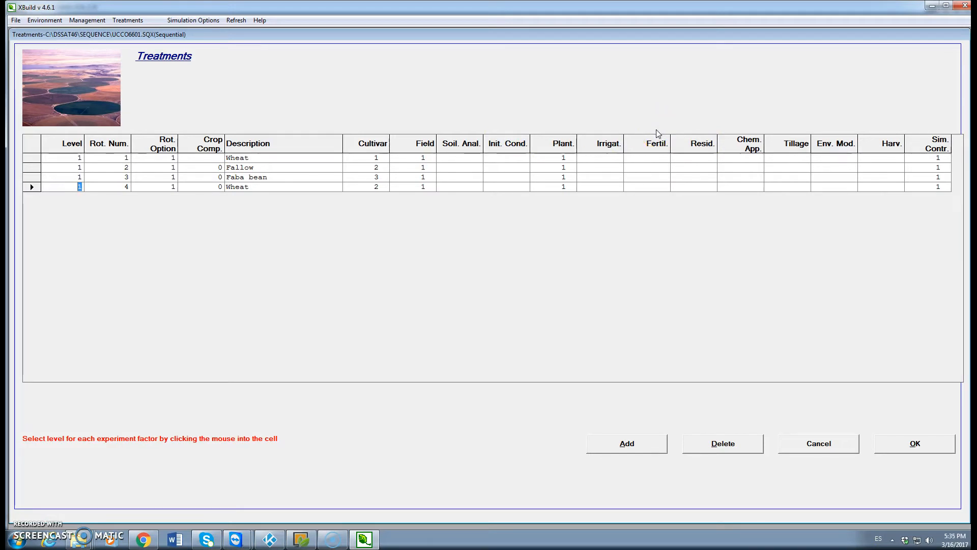
click(914, 442)
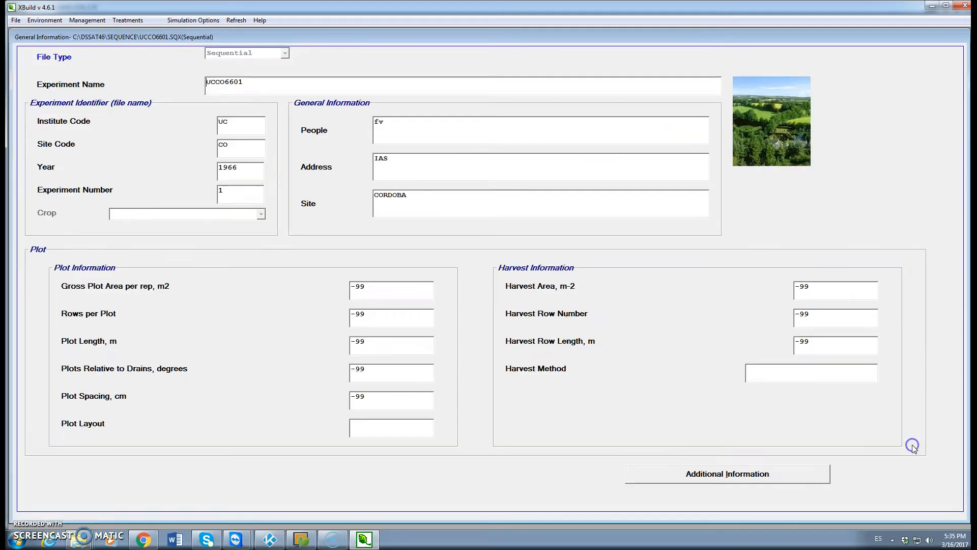
- Open the Fertilizer management page and set the application management to Days after planting
click(87, 21)
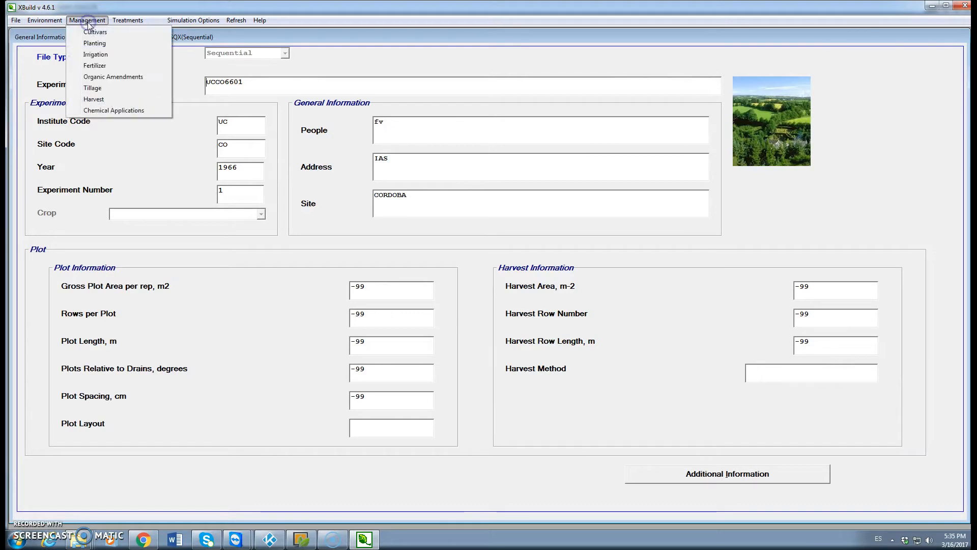
click(95, 66)
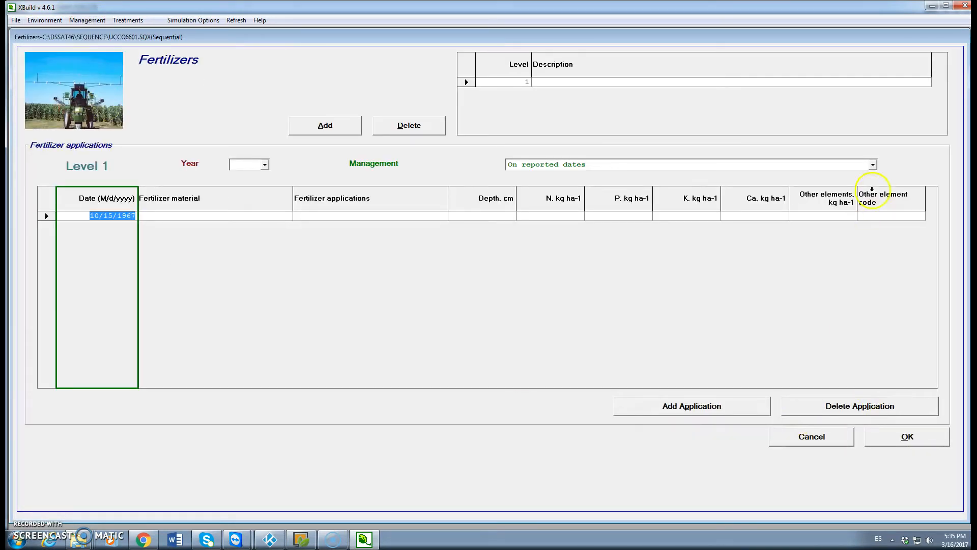
click(873, 165)
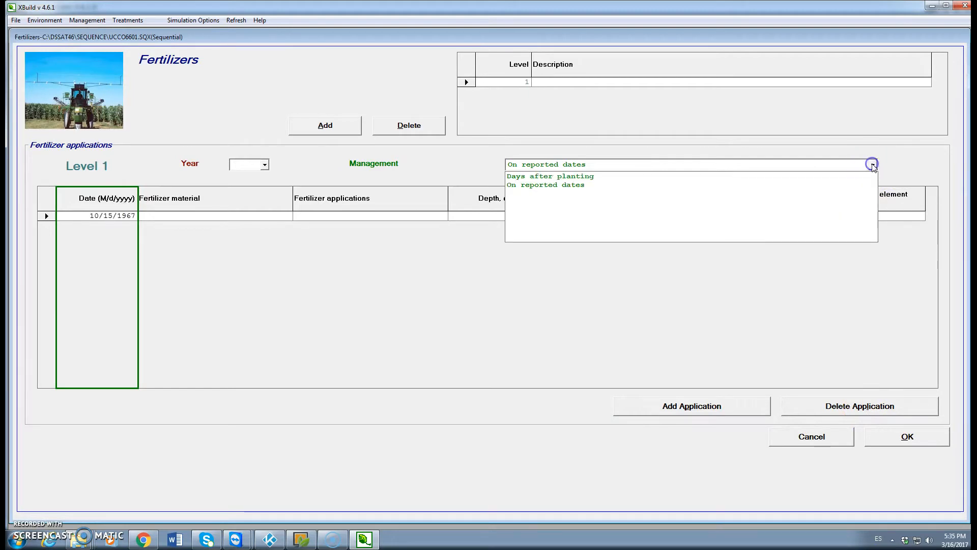
click(568, 176)
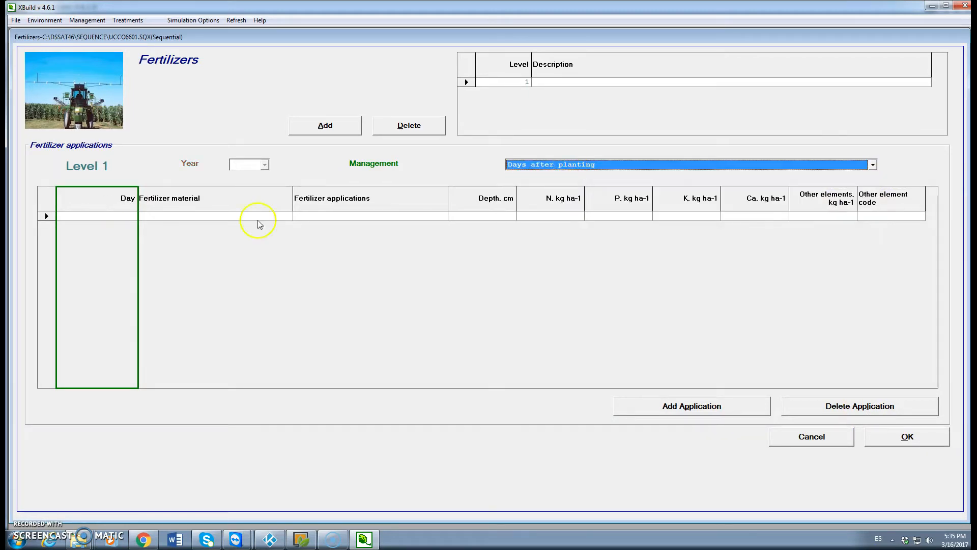
- Define the fertilizer application on day 0 with Urea as the material and Banded on surface as the application method
click(121, 215)
text(0)
click(202, 216)
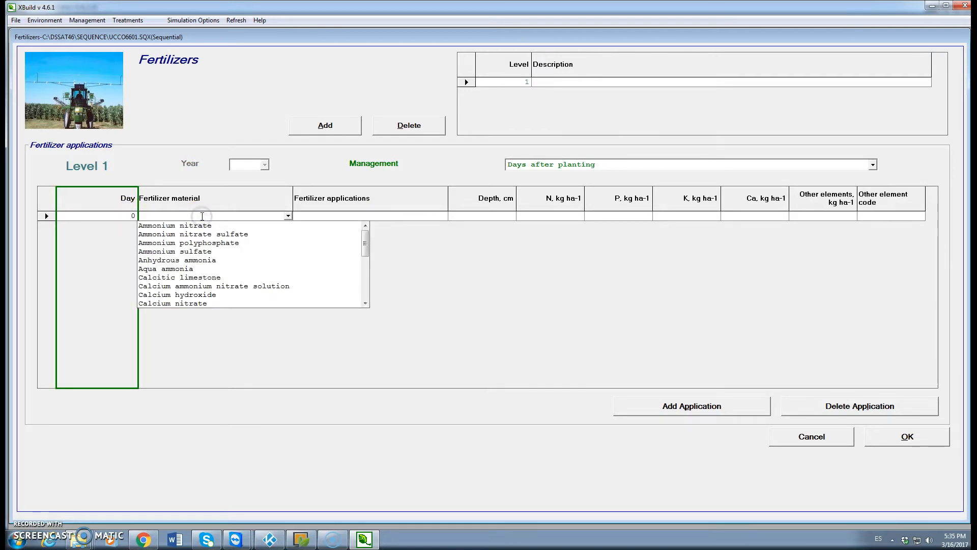
drag(365, 244, 367, 285)
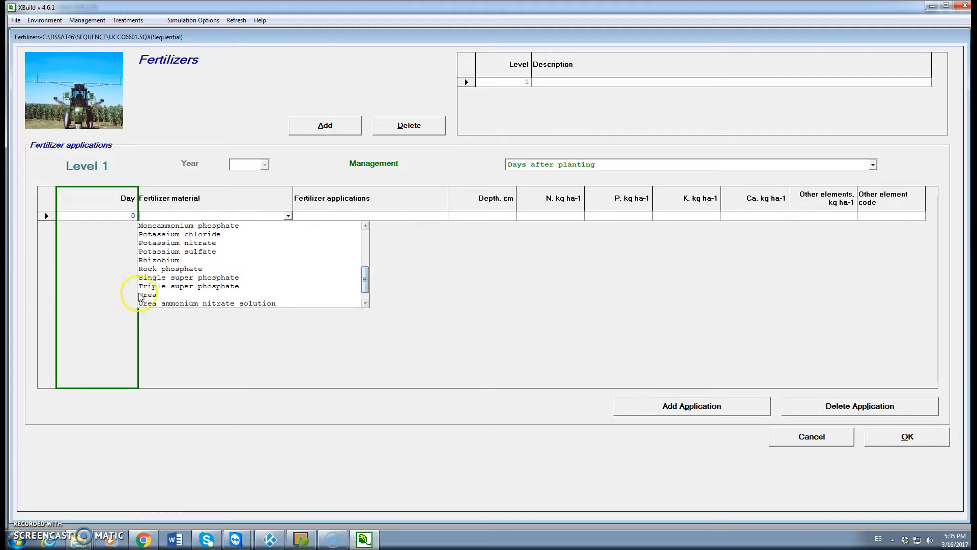
click(157, 295)
click(361, 216)
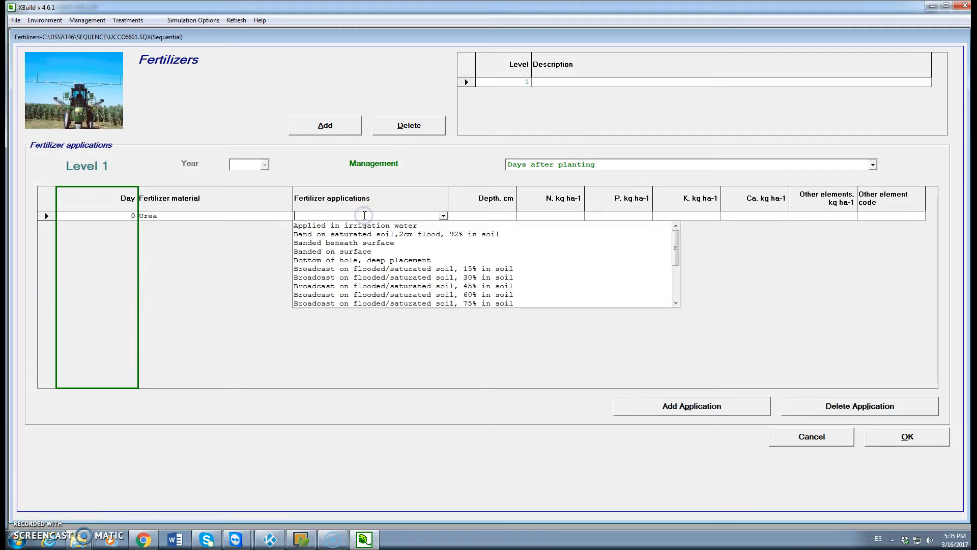
click(326, 252)
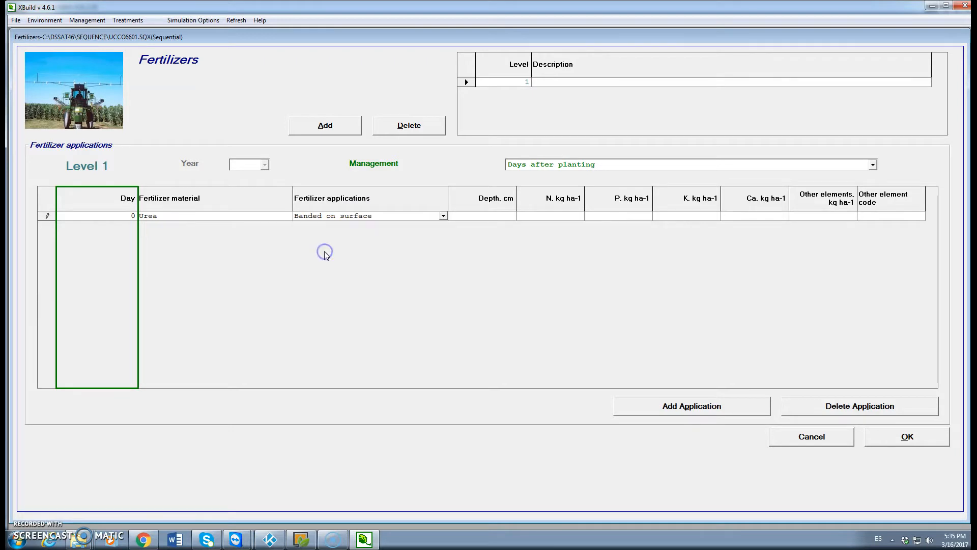
- Set the urea application depth to 1 cm and its nitrogen amount to 50 kg ha-1
click(501, 218)
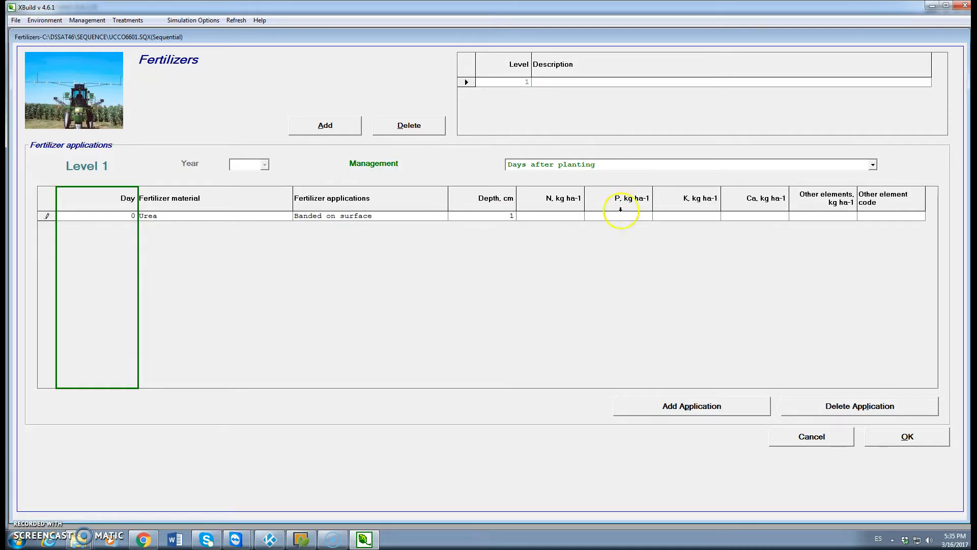
click(563, 216)
text(50)
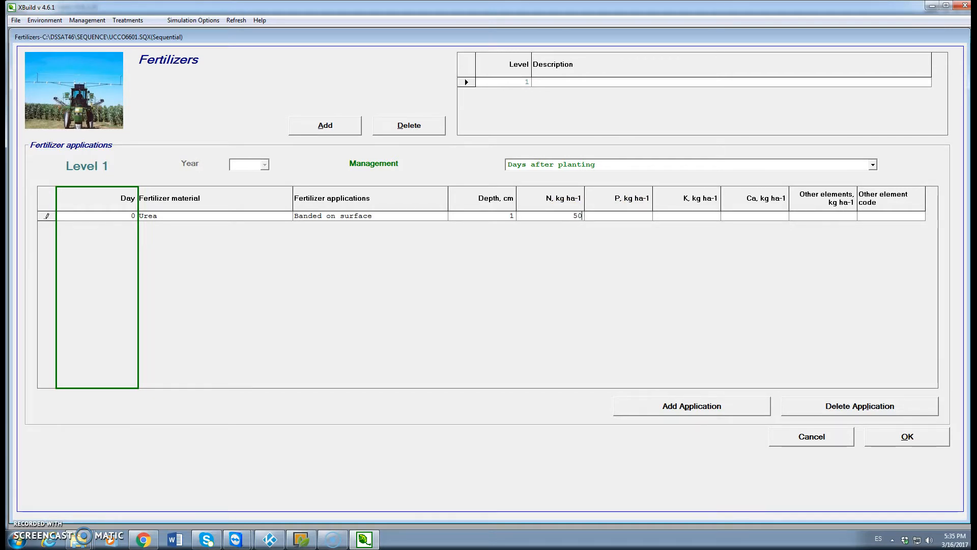
- Enter "N at wheat planting" as the description of fertilizer level 1 and accept the fertilizer settings
click(550, 82)
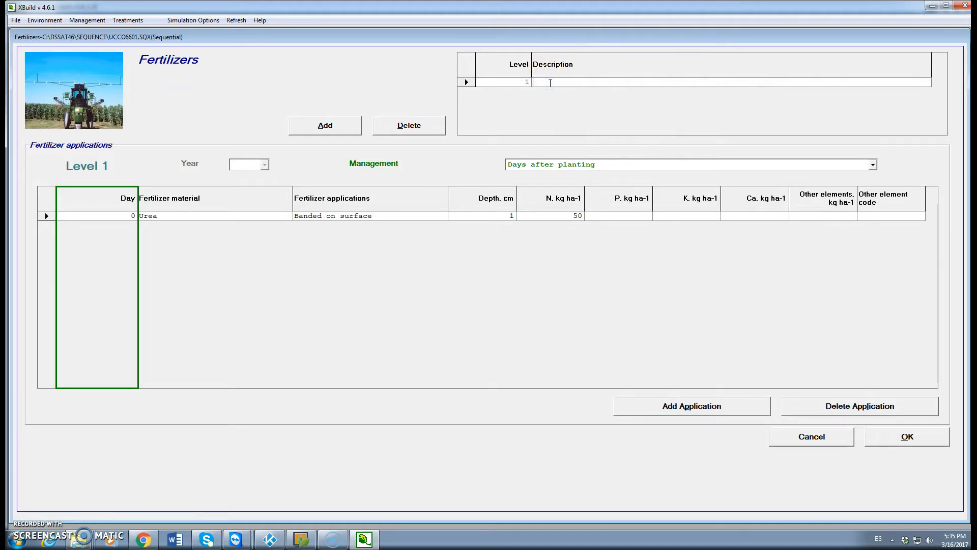
text(N at)
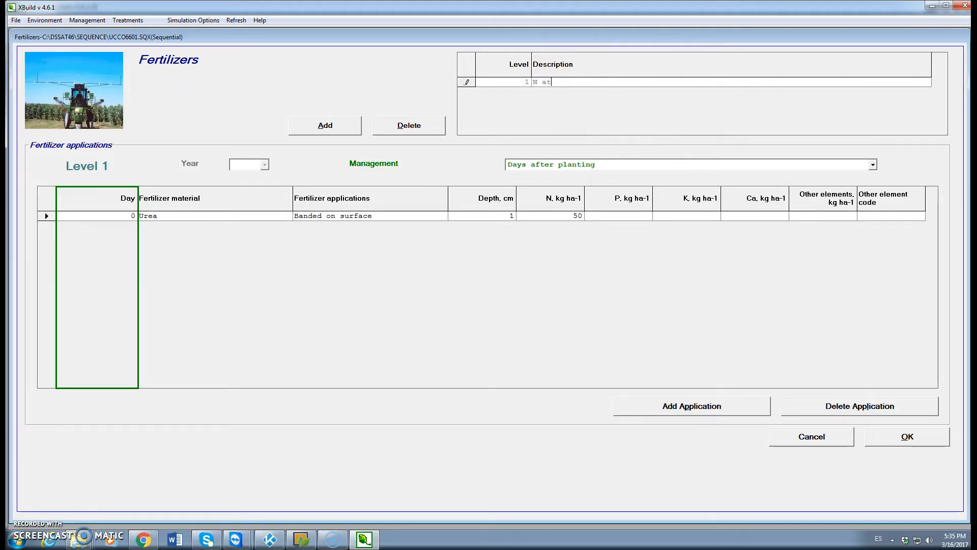
text( wheat planting)
click(906, 435)
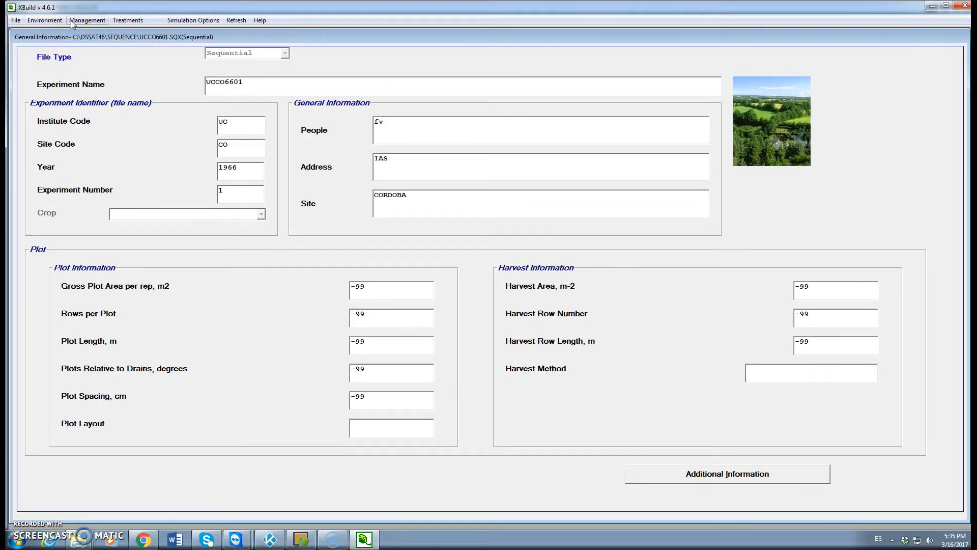
- Assign fertilizer level 1, N at wheat planting, to the first Wheat treatment of the rotation and accept the treatments
click(133, 21)
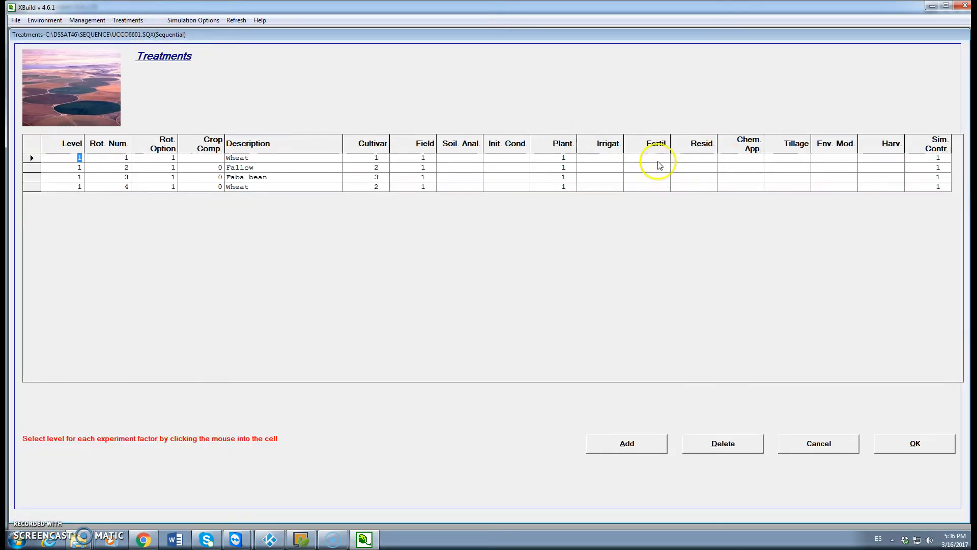
click(660, 159)
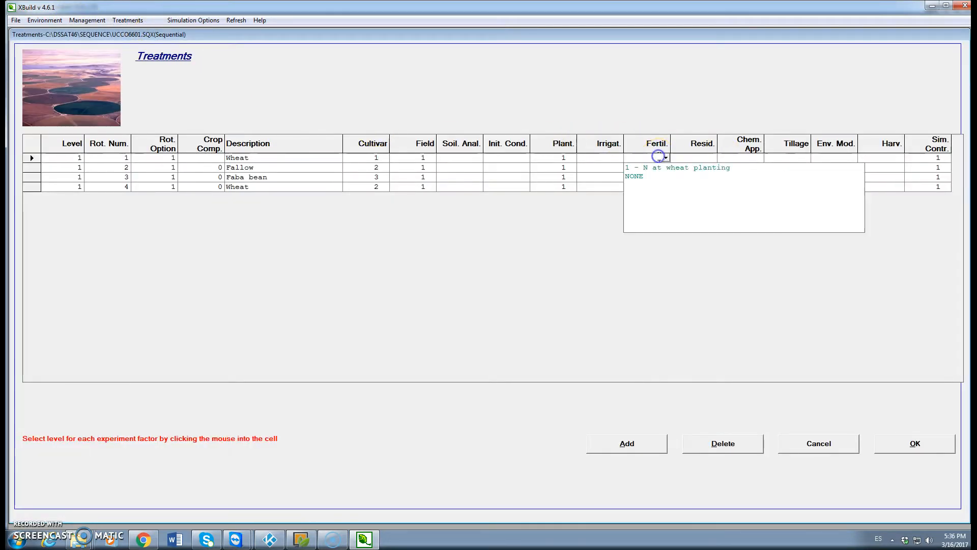
click(682, 168)
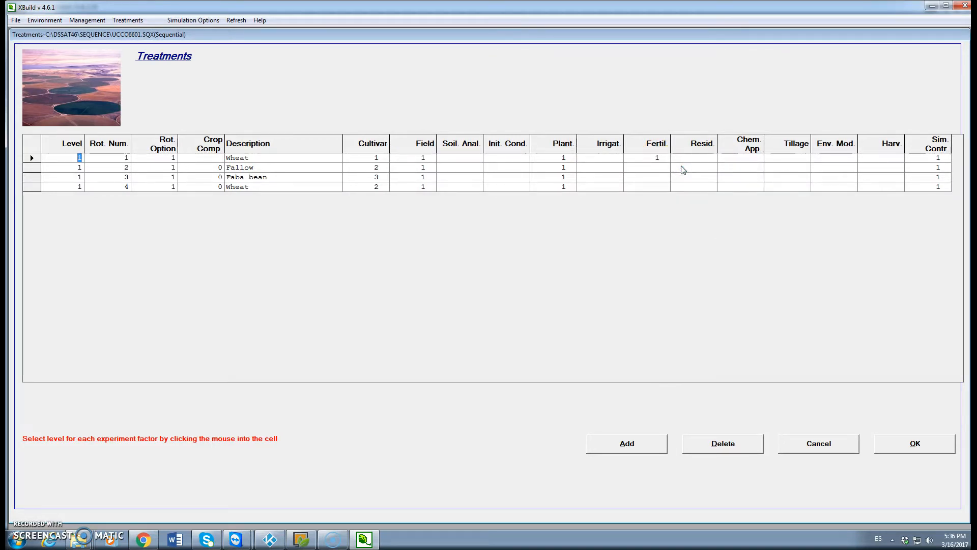
click(914, 443)
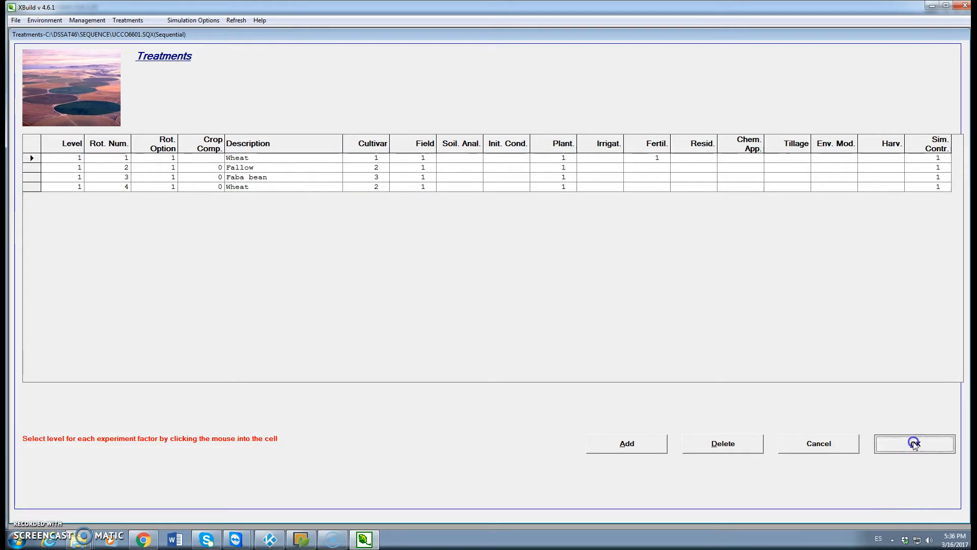
- Open the Initial Conditions page and describe level 1 as "At wheat planting"
click(92, 21)
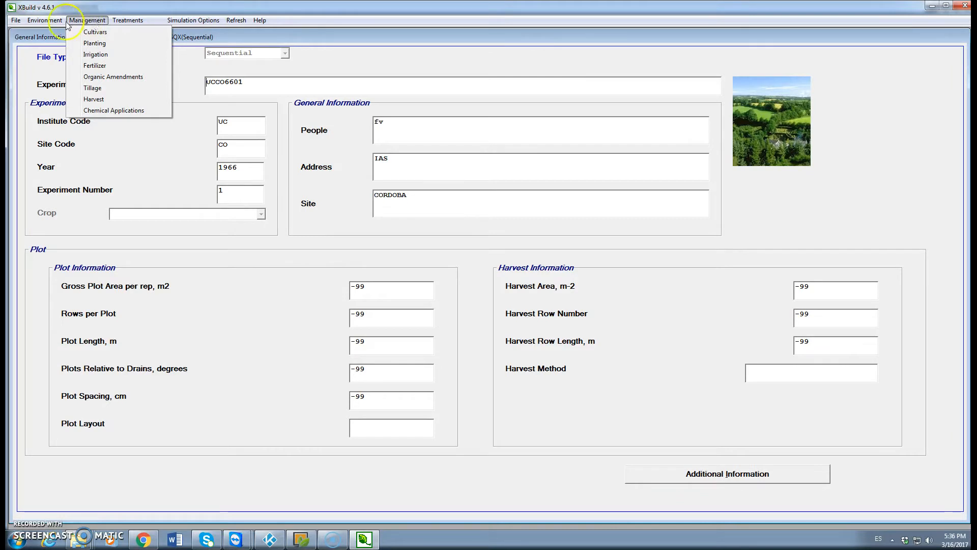
click(46, 21)
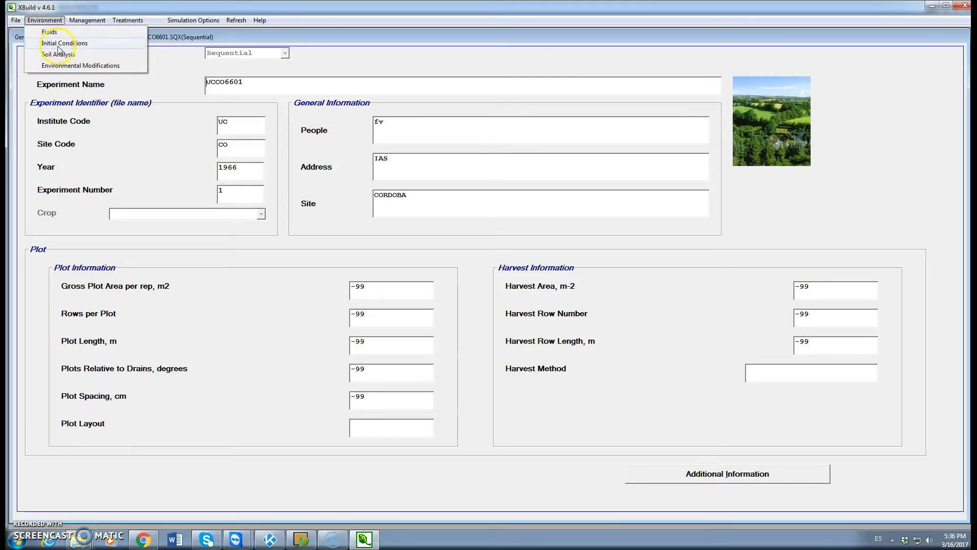
click(70, 44)
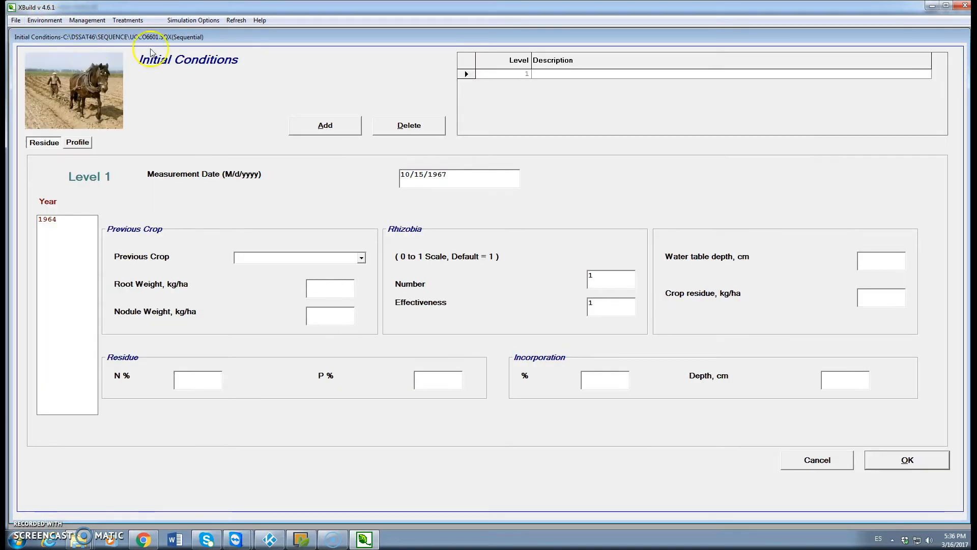
click(552, 75)
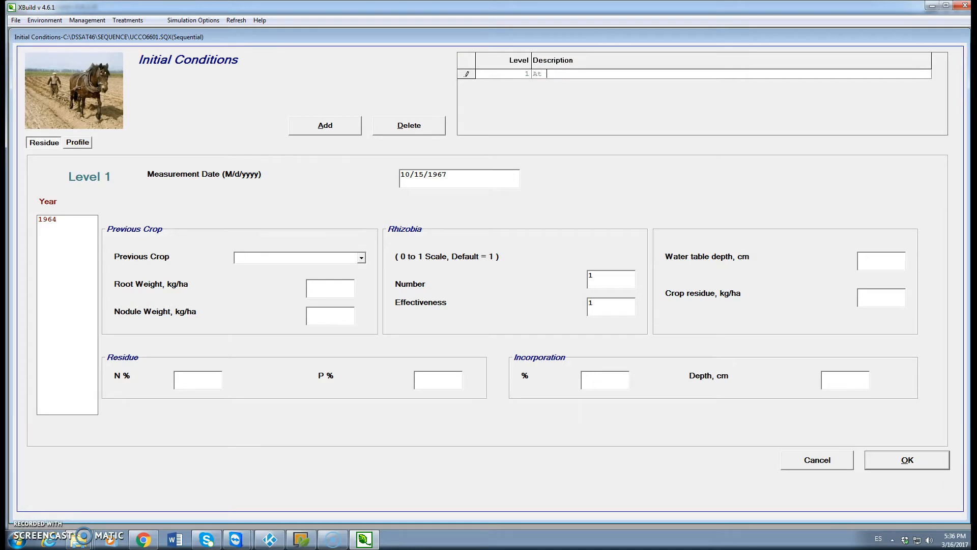
text(t planting)
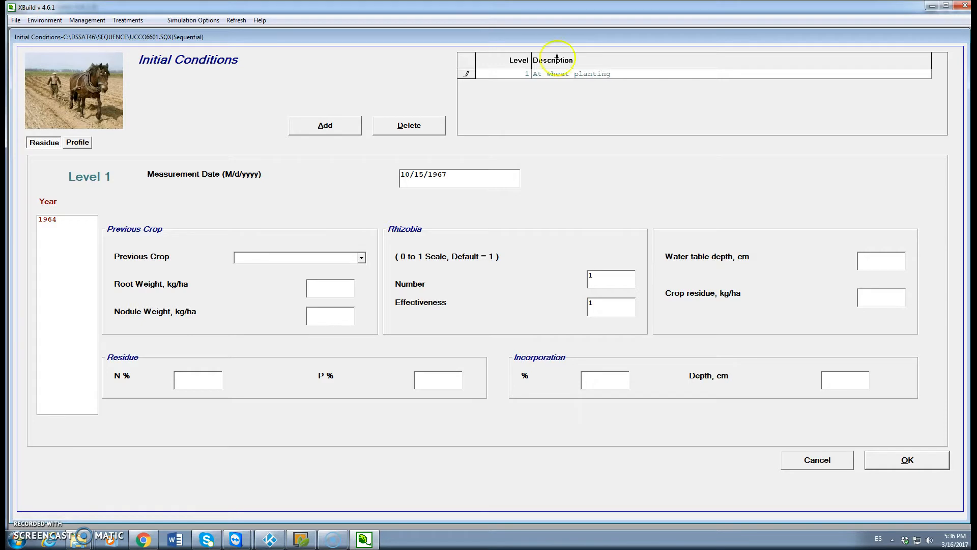
- Set the measurement date of initial conditions level 1 to 12/1/1966
click(457, 177)
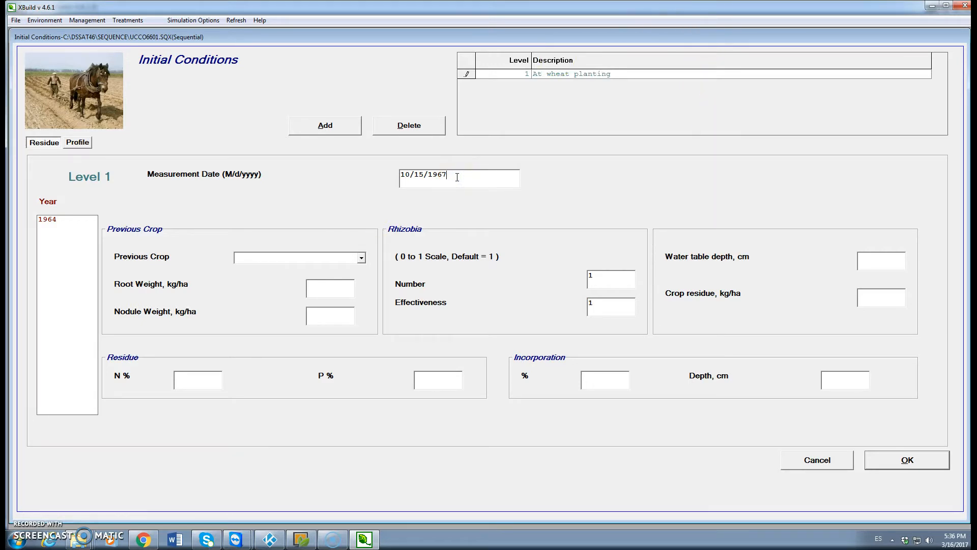
key(BackSpace)
key(BackSpace)
key(BackSpace)
key(BackSpace)
key(BackSpace)
key(BackSpace)
key(BackSpace)
key(BackSpace)
key(BackSpace)
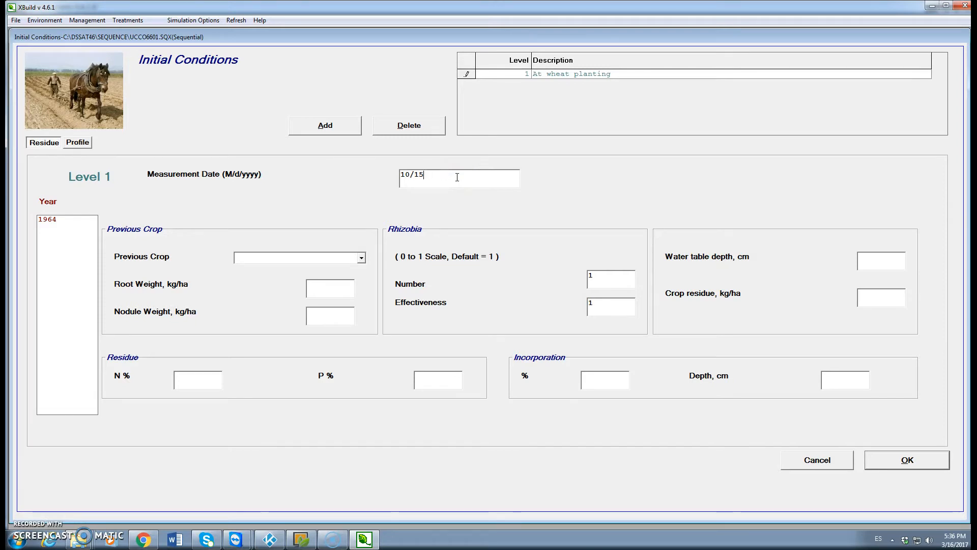
text(2/)
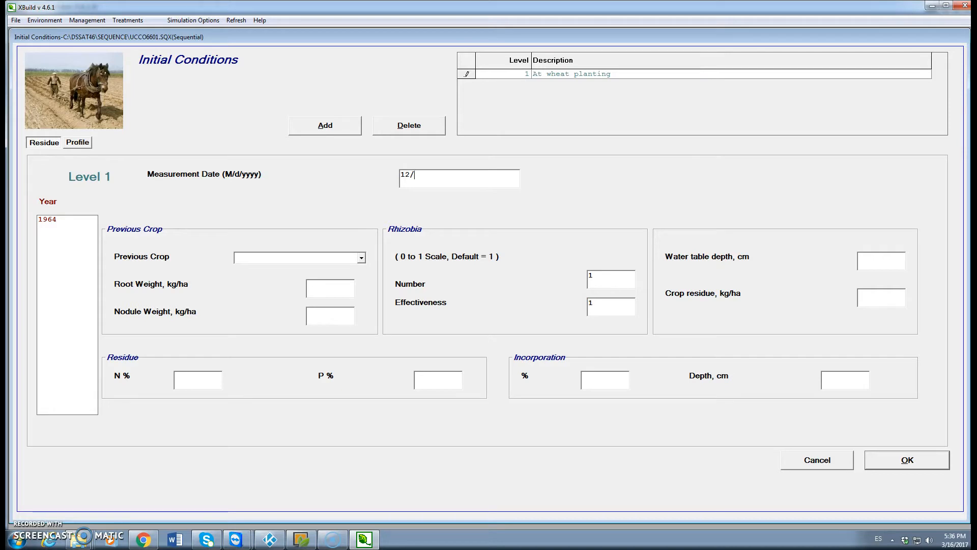
text(1/1966)
- Choose Faba bean as the previous crop and set its root weight to 1000 kg/ha
click(361, 259)
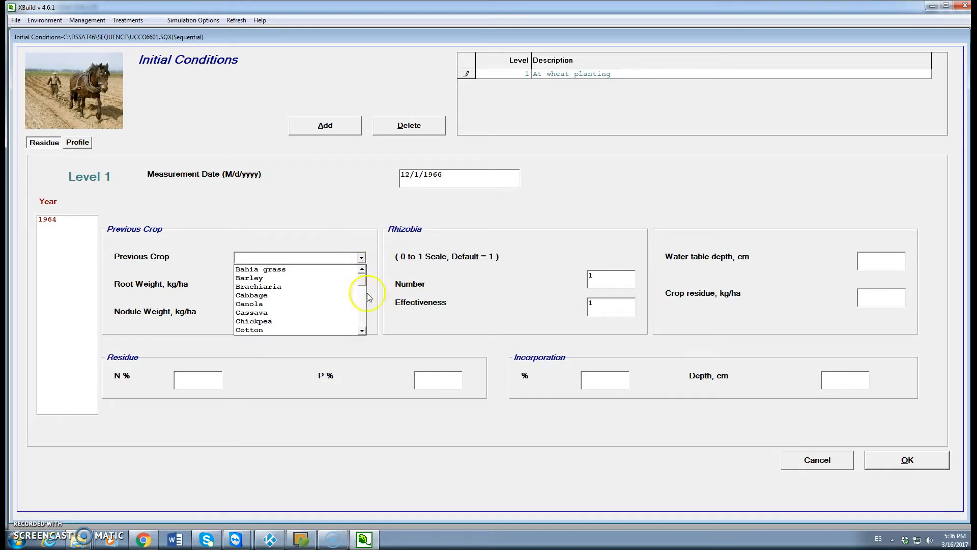
click(361, 318)
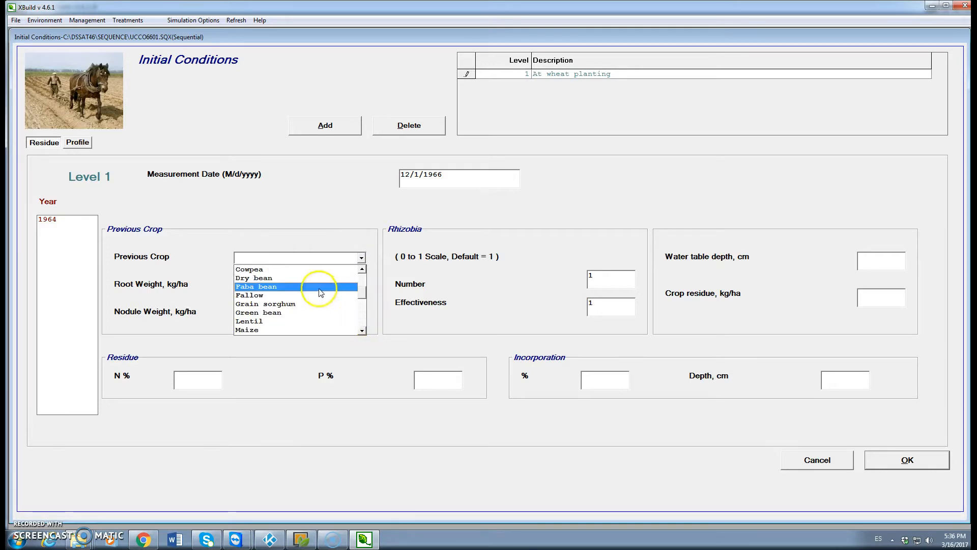
click(293, 287)
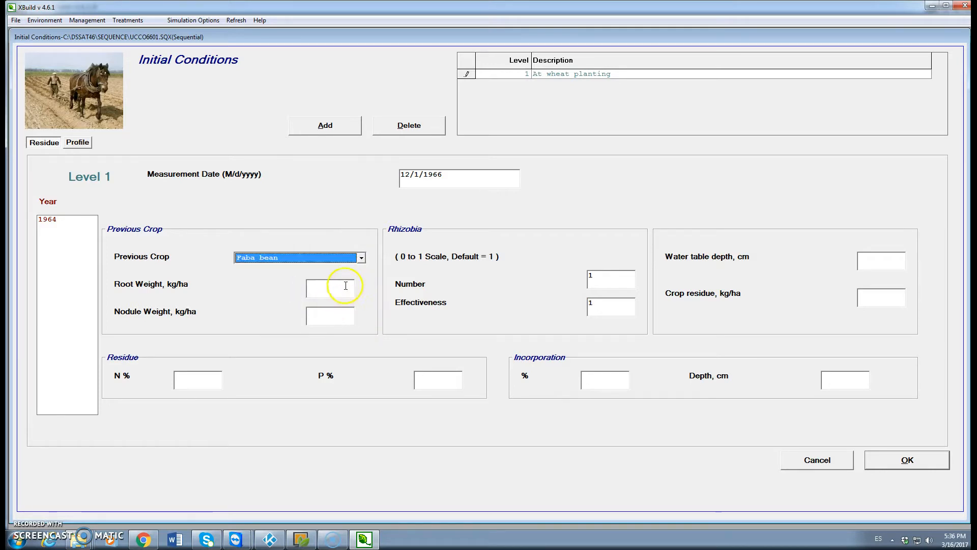
click(320, 288)
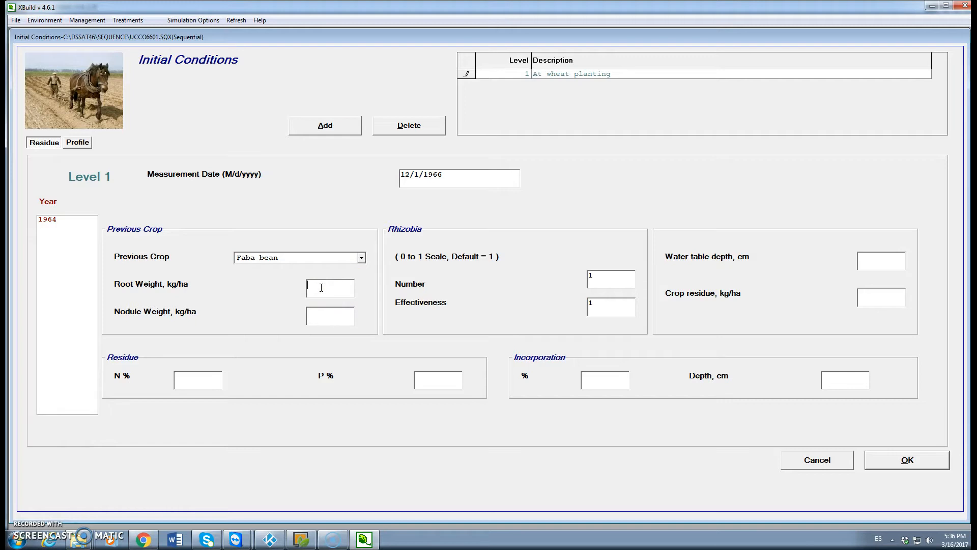
text(1000)
click(342, 320)
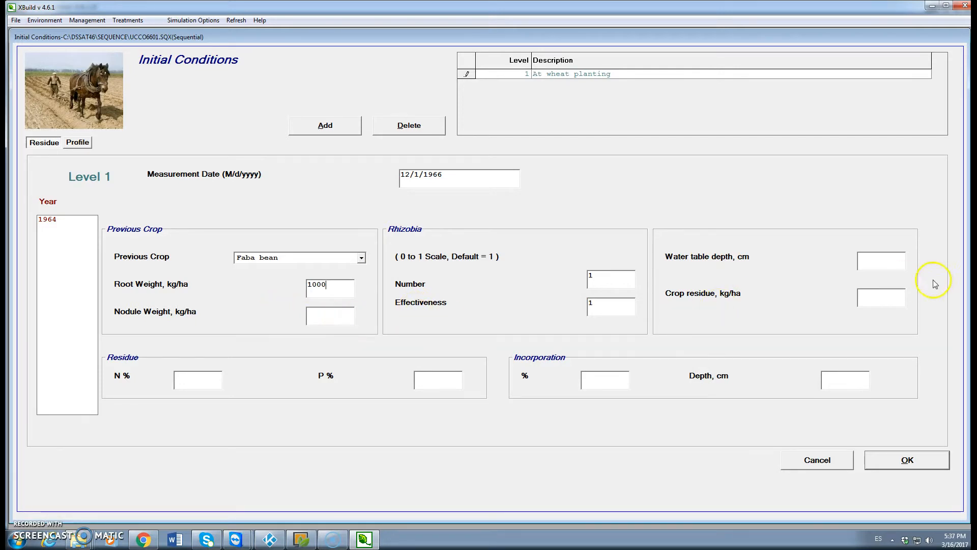
- Set the crop residue to 500 kg/ha and accept the initial conditions
click(876, 295)
click(194, 378)
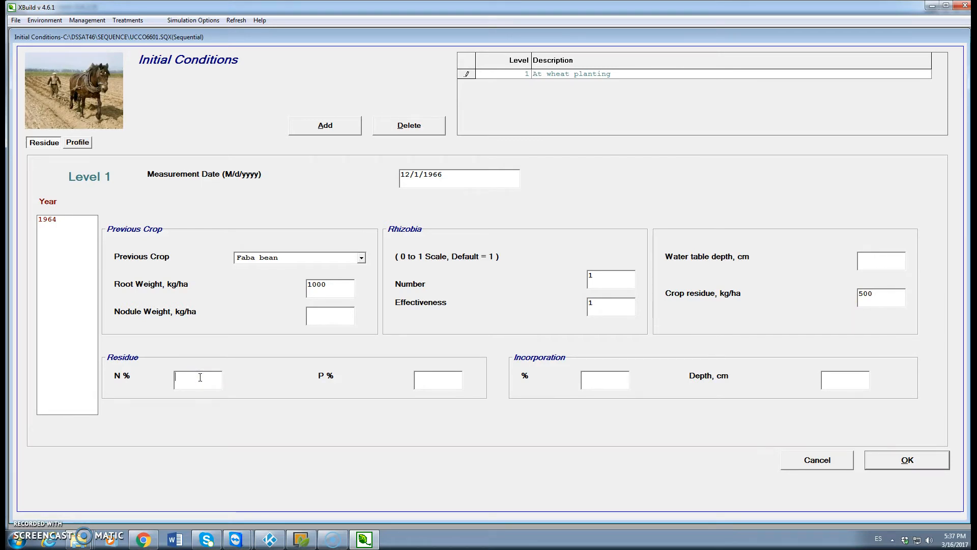
click(895, 460)
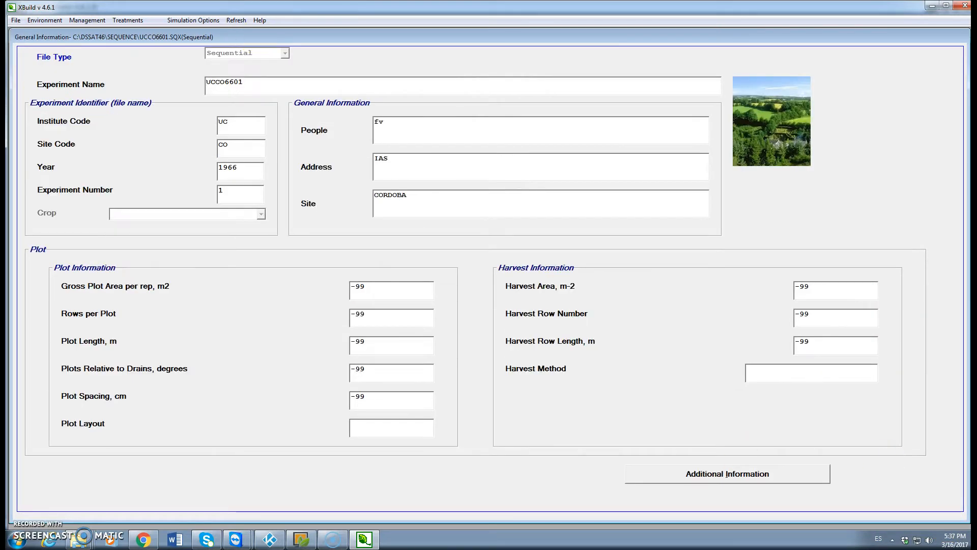
- Assign initial conditions level 1, At wheat planting, to the first Wheat treatment of the rotation
click(138, 21)
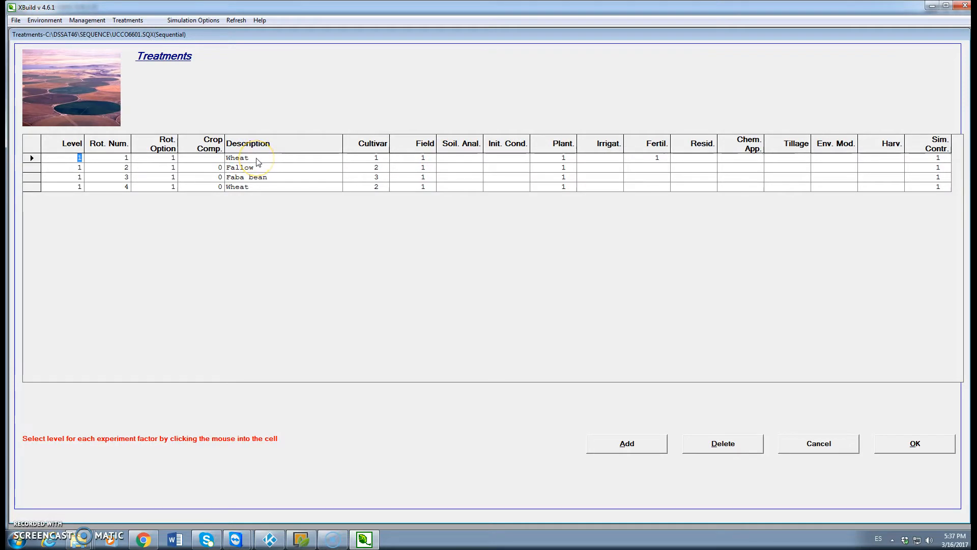
click(496, 158)
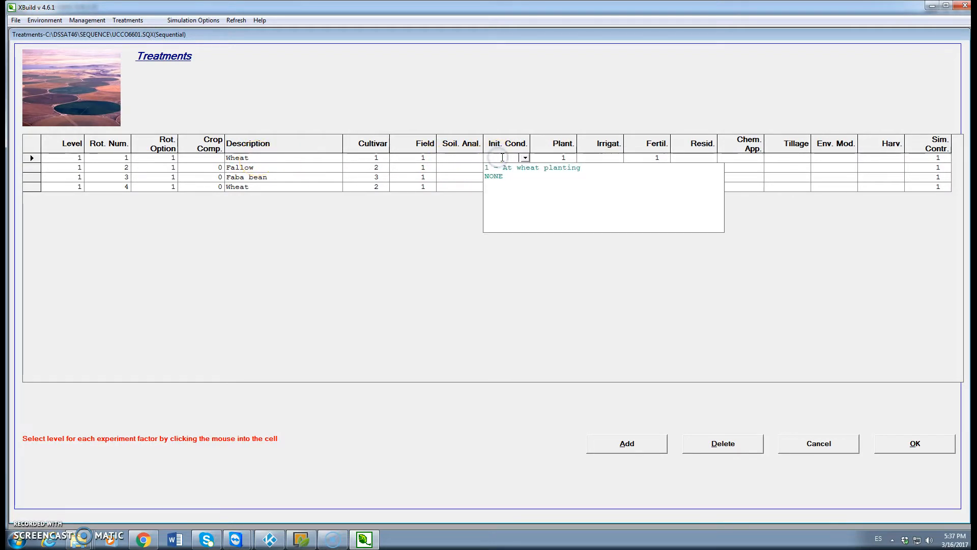
click(519, 168)
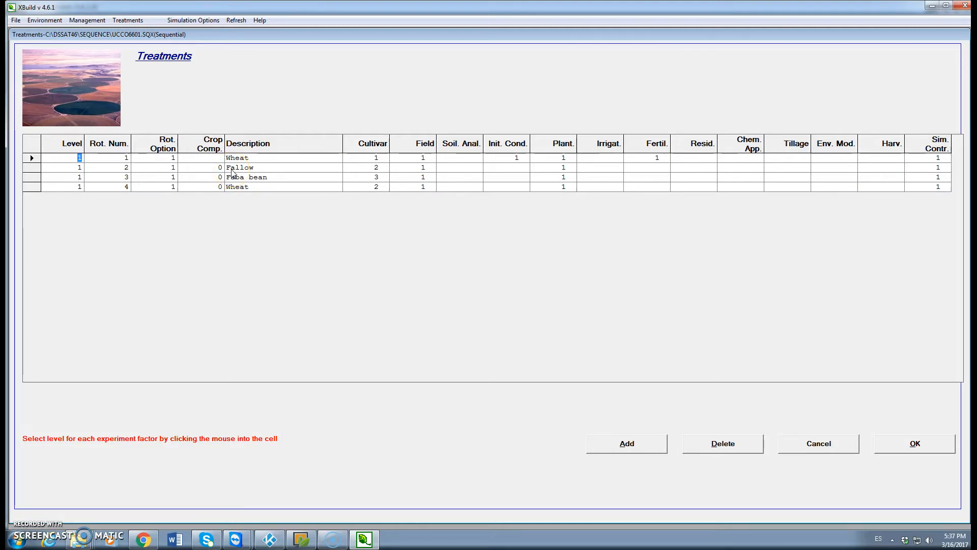
- Review the date and management of the Fallow level on the Harvest page and accept the page
click(883, 171)
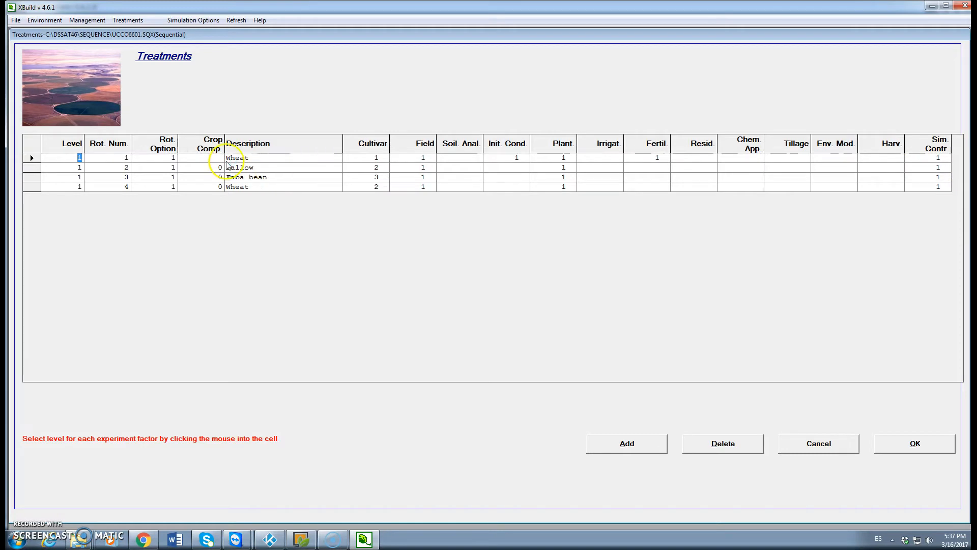
click(88, 20)
click(102, 99)
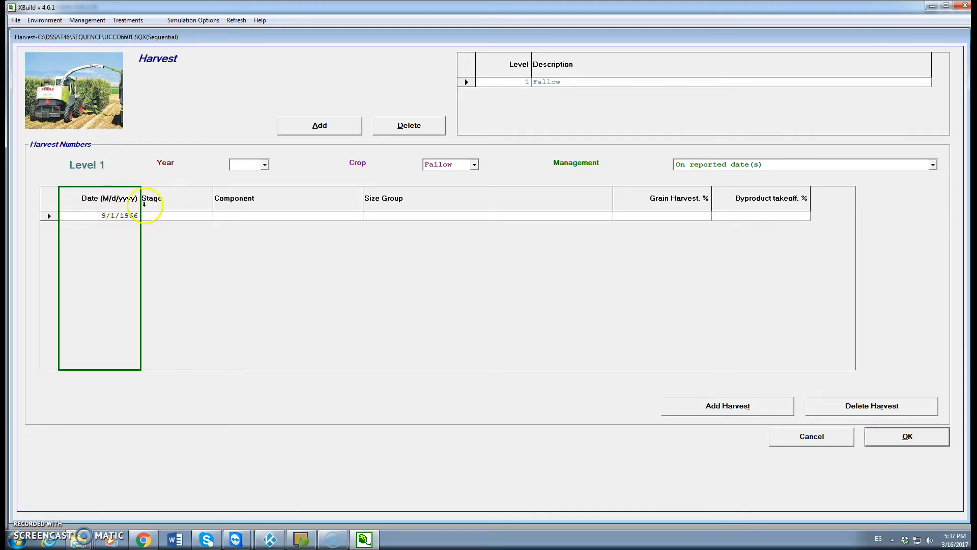
click(907, 438)
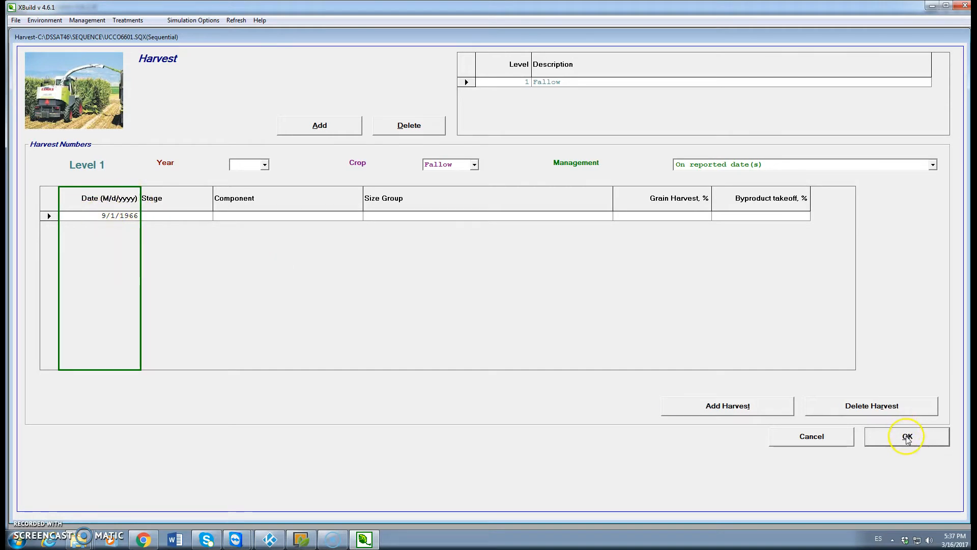
click(907, 438)
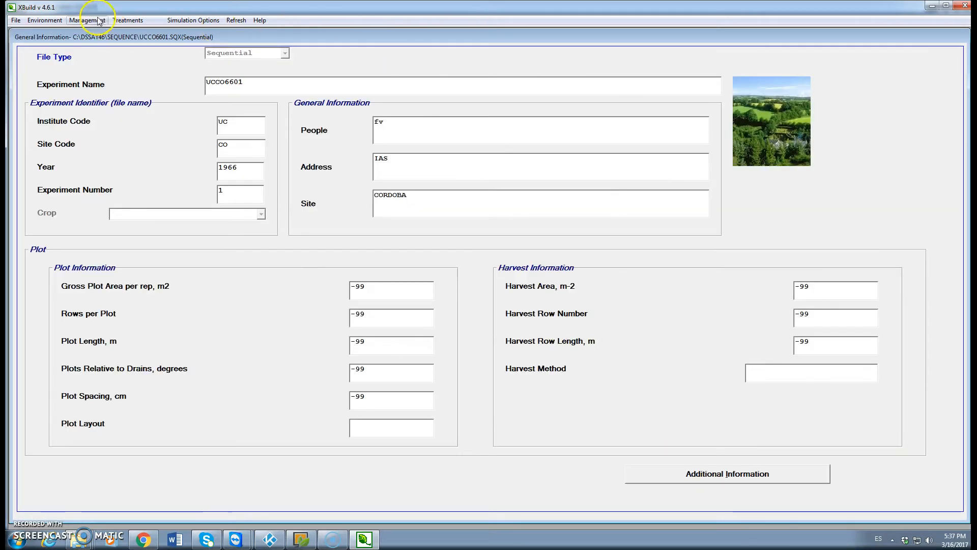
- Assign harvest level 1, Fallow, to the Fallow treatment and the fourth-rotation Wheat treatment, and accept the treatments
click(133, 22)
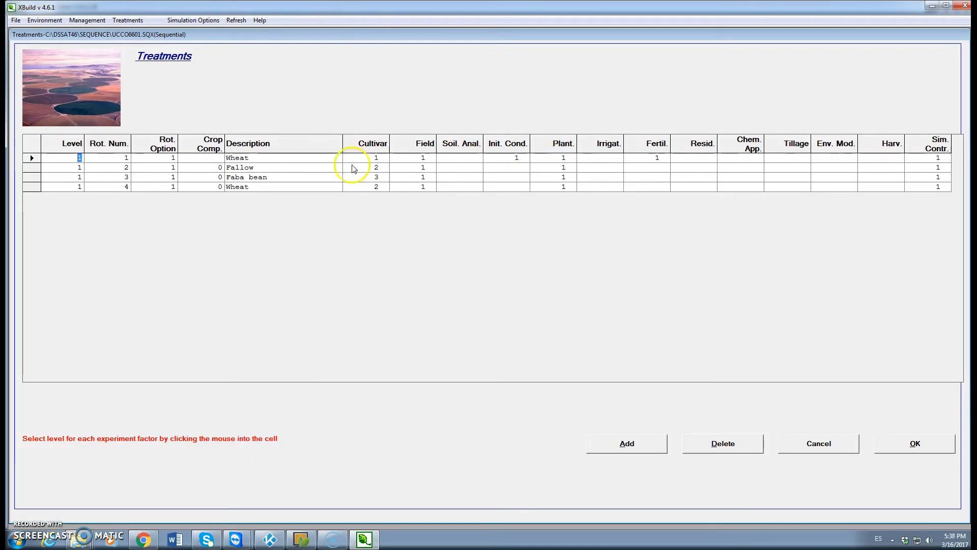
click(884, 167)
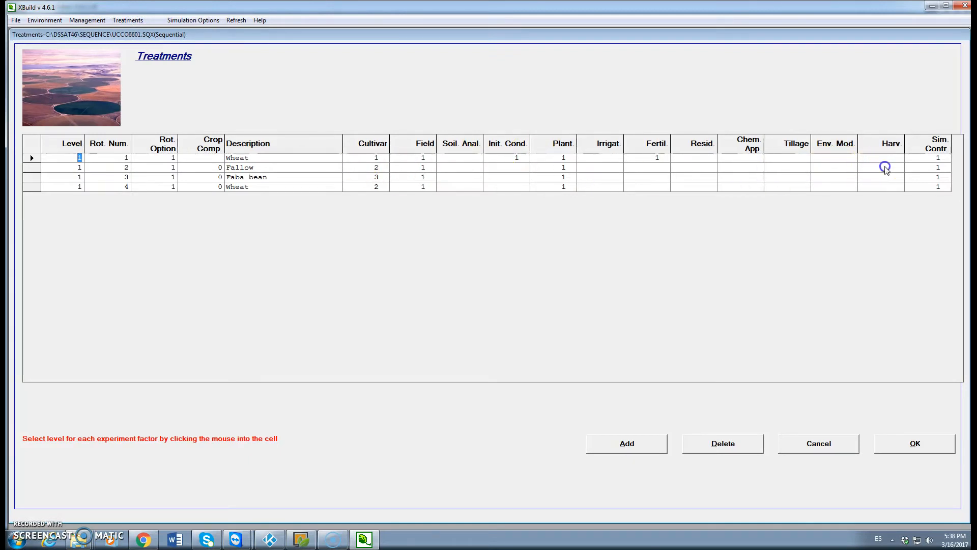
click(710, 177)
click(898, 187)
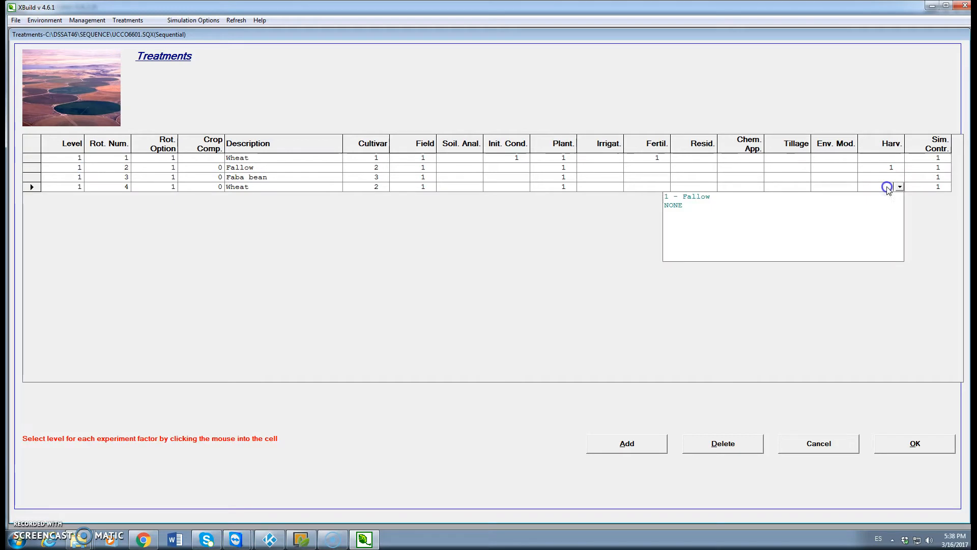
click(715, 198)
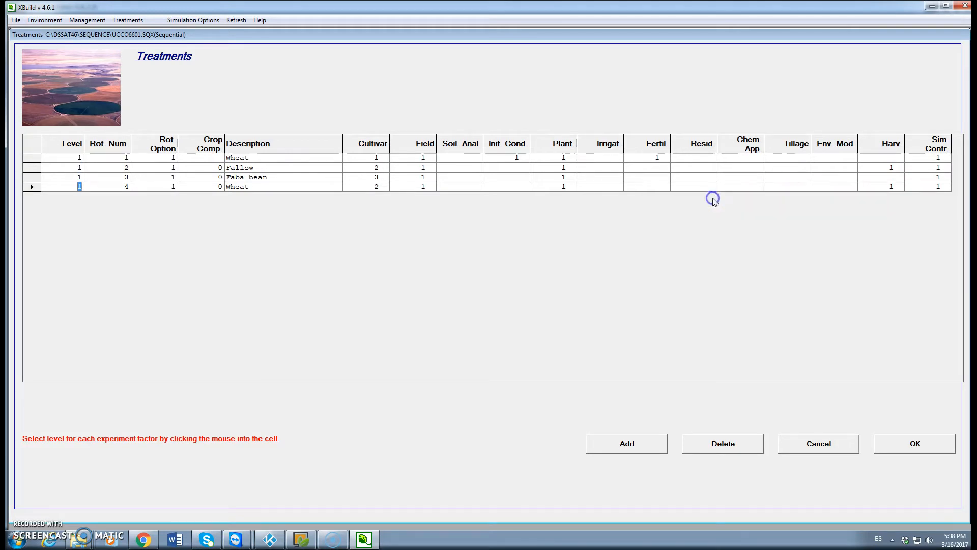
click(914, 444)
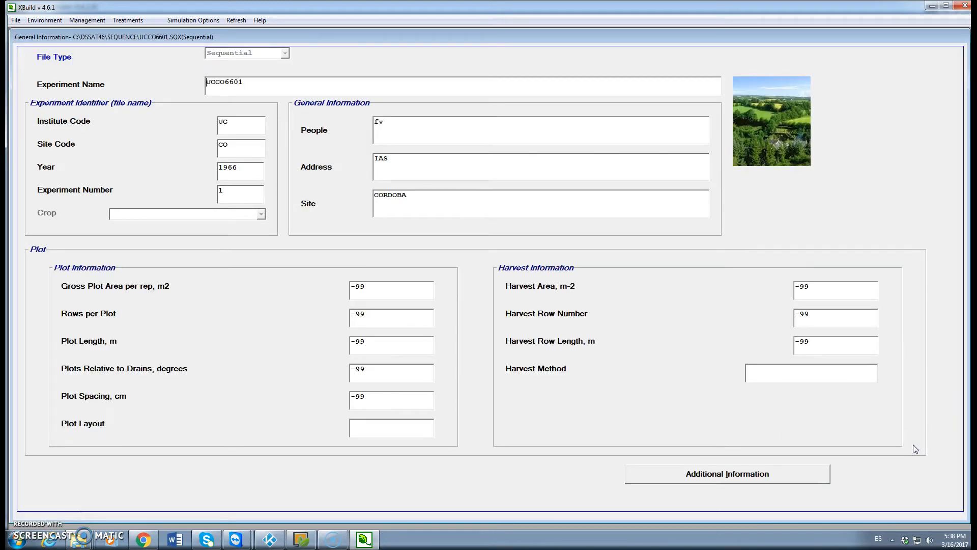
- Set the planting date of the Wheat level on the Planting page to 12/1/1966
click(179, 20)
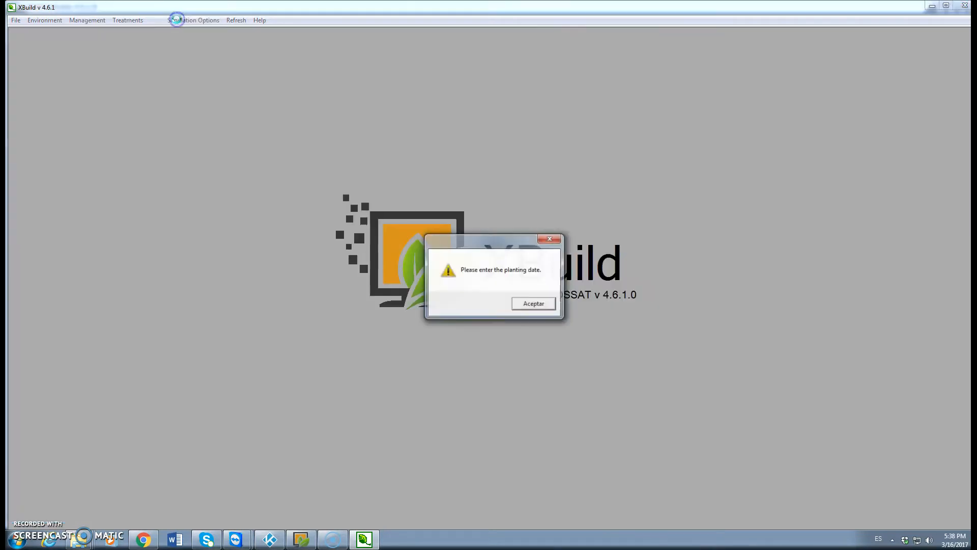
click(524, 305)
click(97, 21)
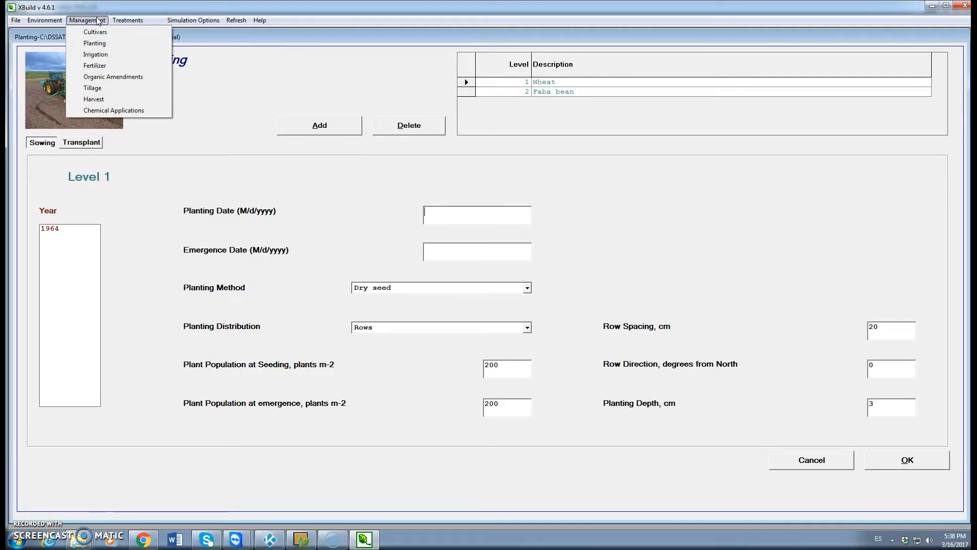
click(37, 148)
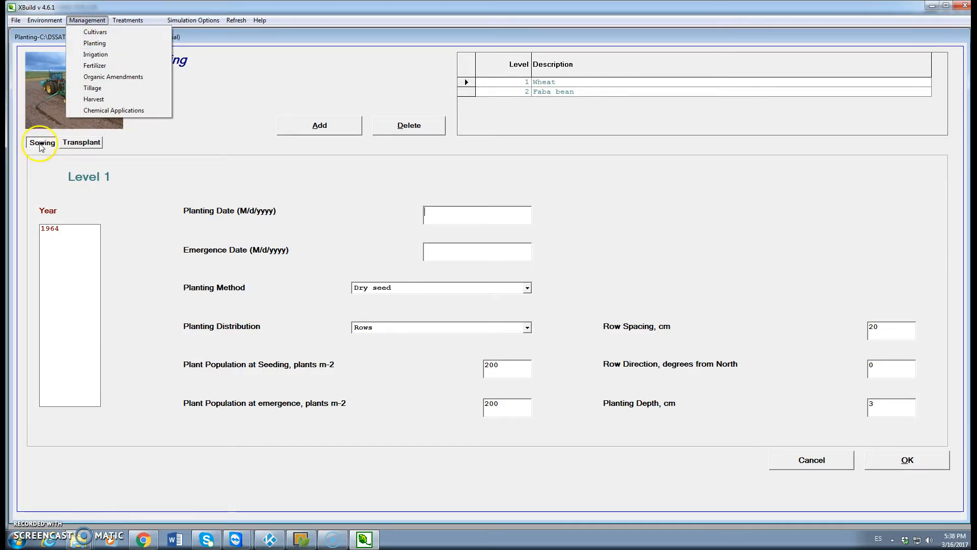
click(441, 213)
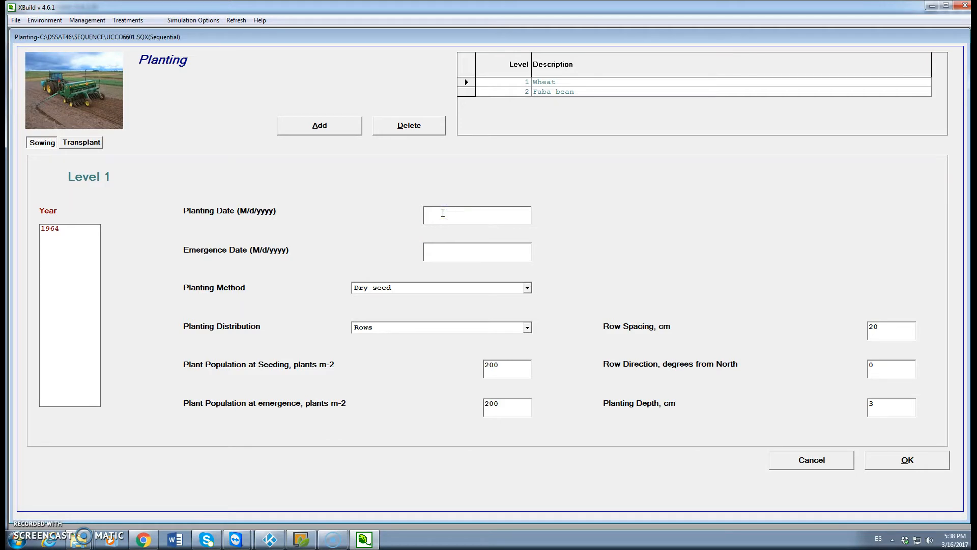
text(12/1/1966)
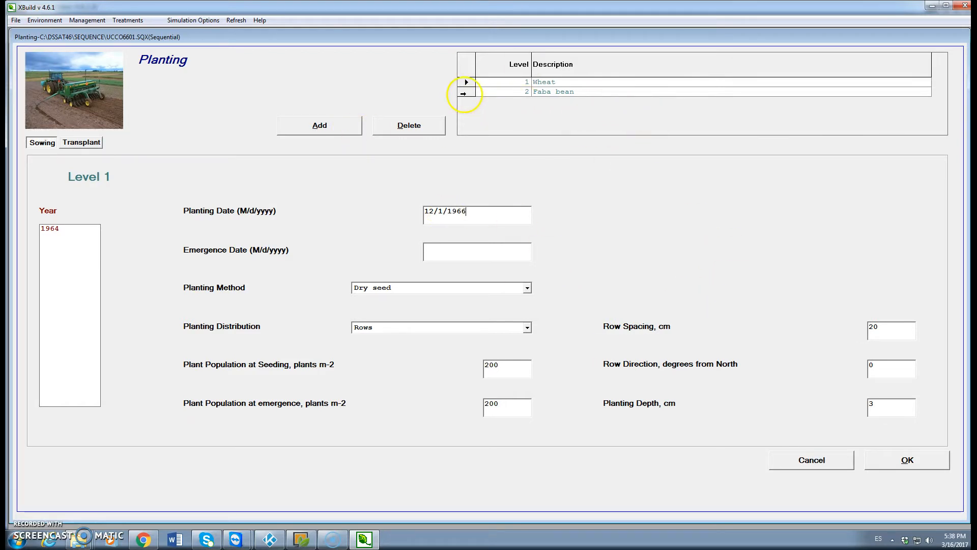
- Check the planting date of the Faba bean level and accept the Planting page
click(464, 92)
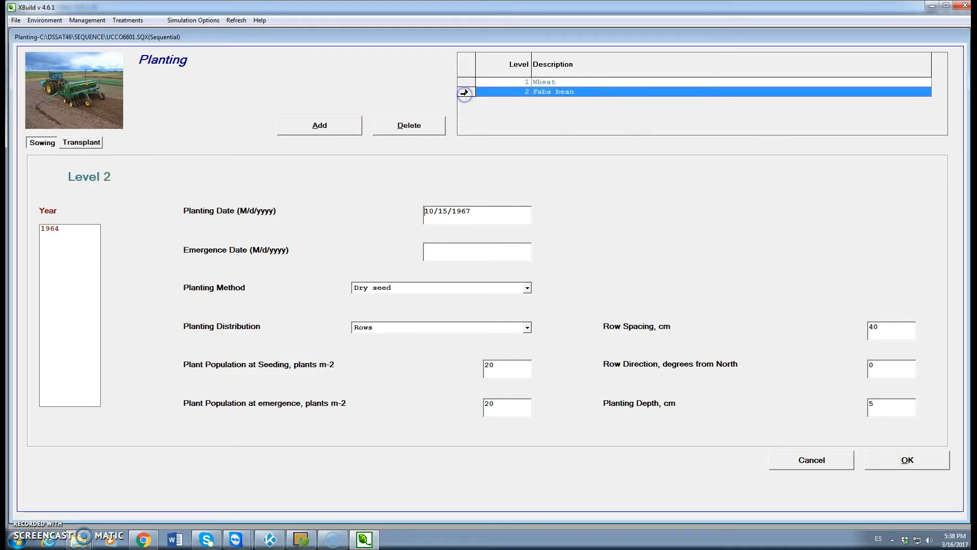
double_click(433, 210)
click(903, 462)
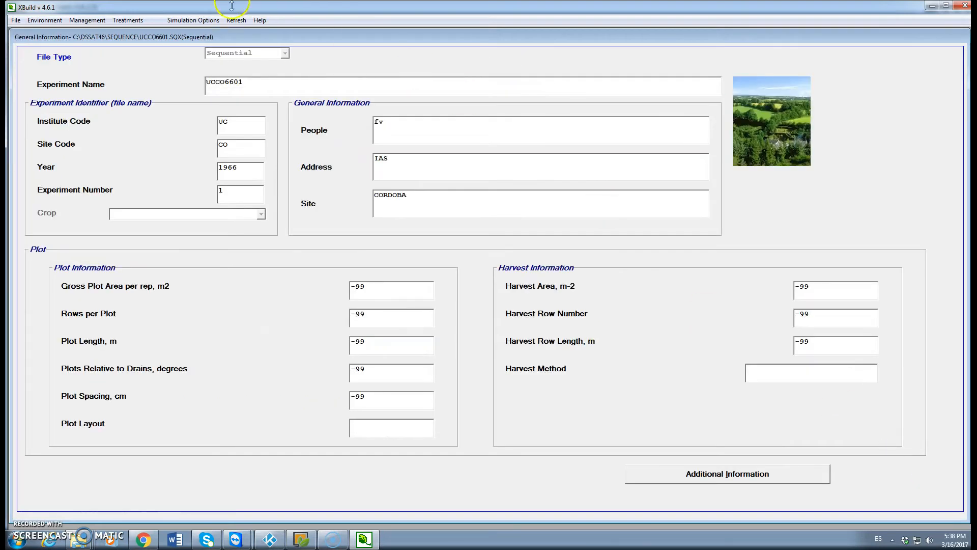
- In the general simulation options, set the simulation start date to 9/1/1966 with Start as On specified date
click(192, 21)
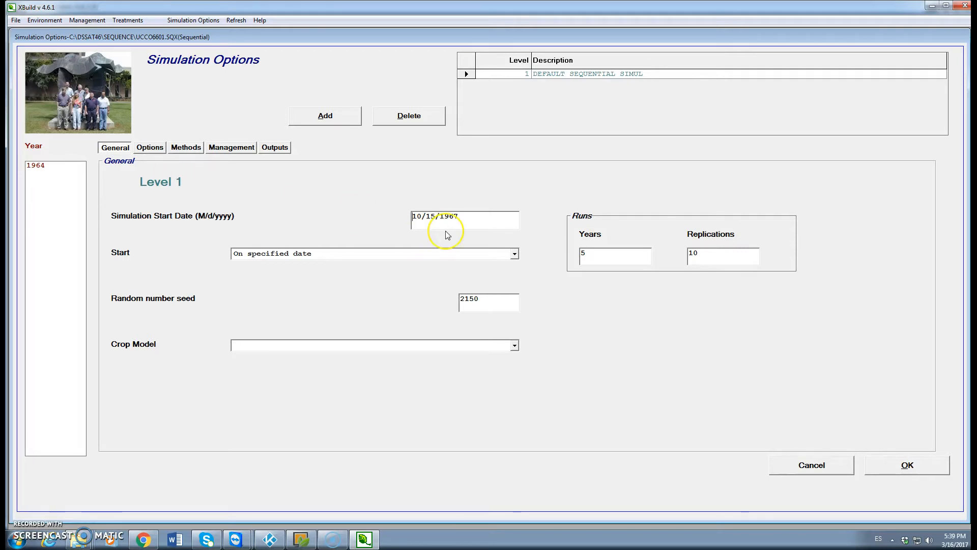
click(427, 214)
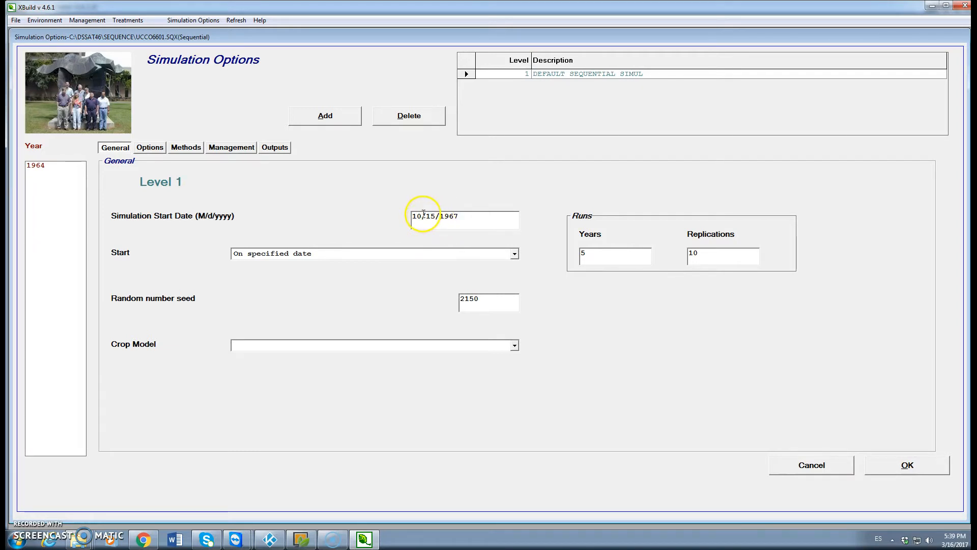
click(423, 214)
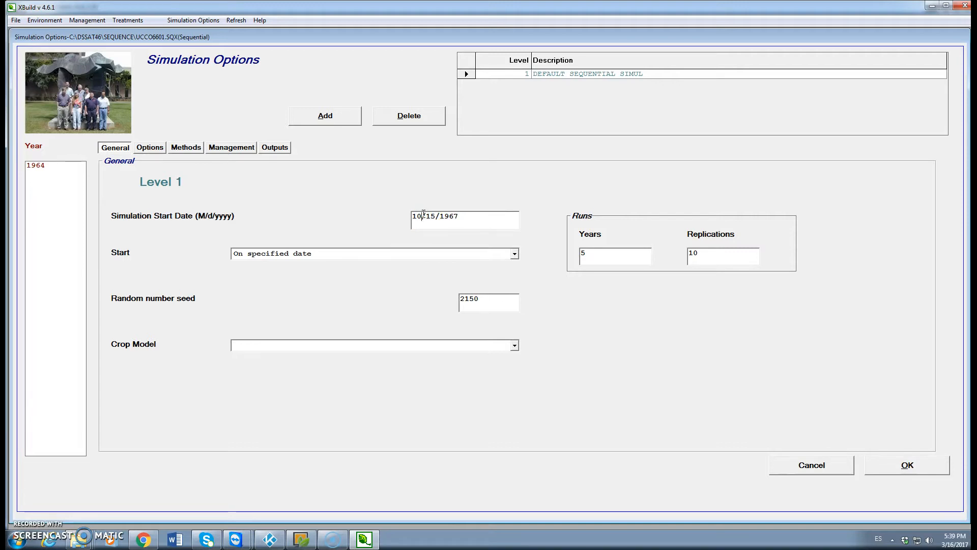
text(9)
text(6)
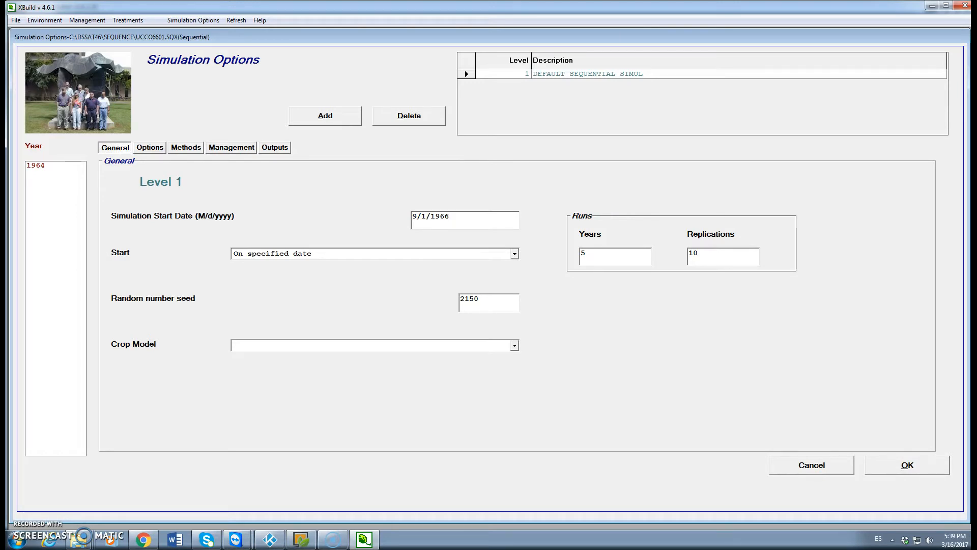
click(515, 254)
click(514, 254)
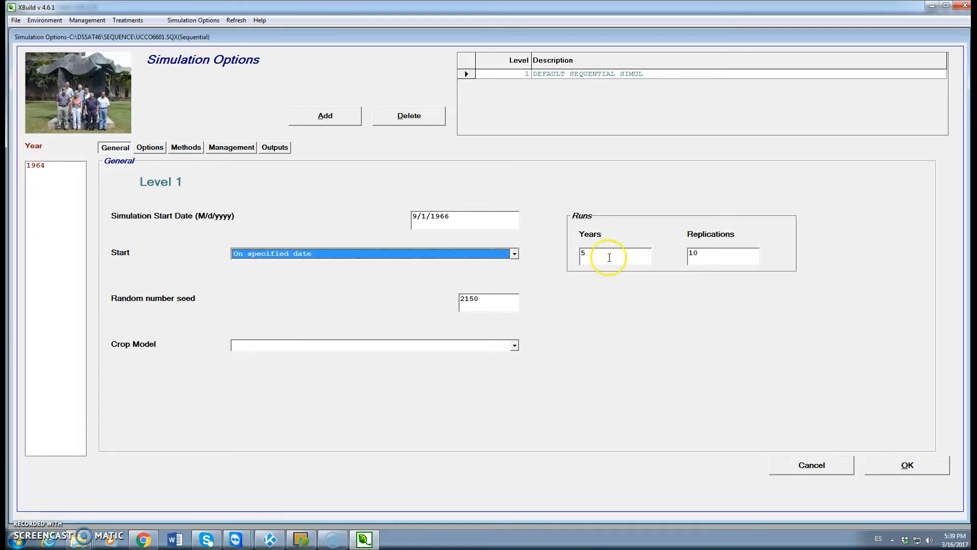
- Set the simulation runs to 20 years and 1 replication
click(583, 254)
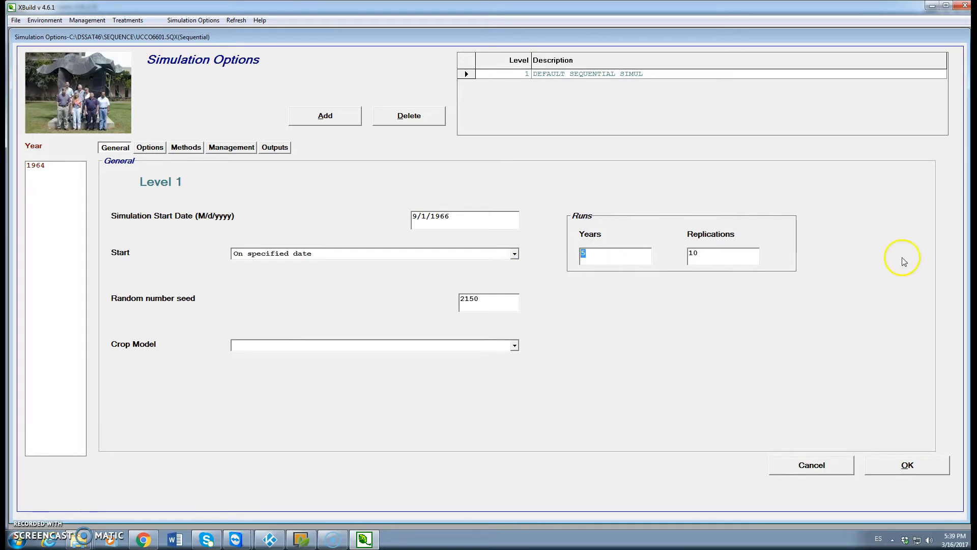
text(20)
drag(720, 257, 671, 251)
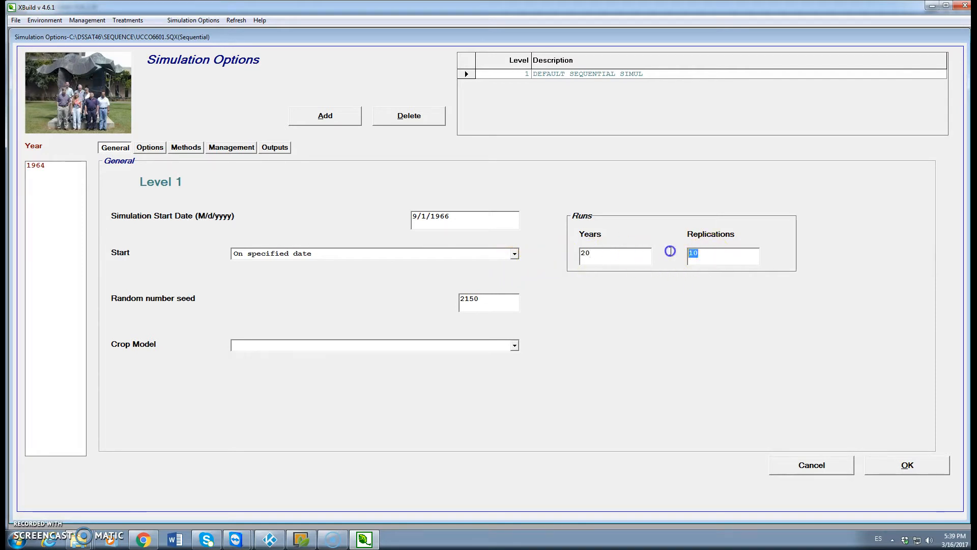
text(1)
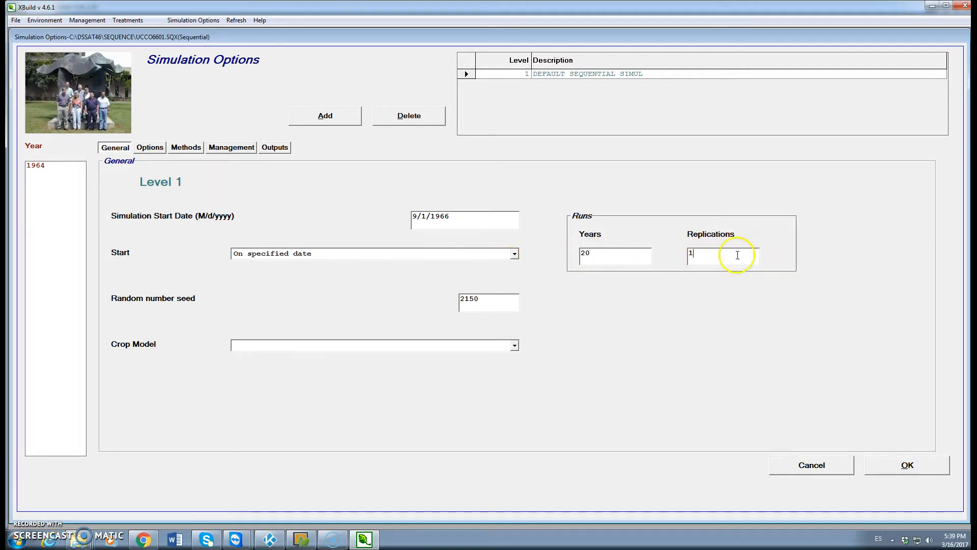
click(709, 255)
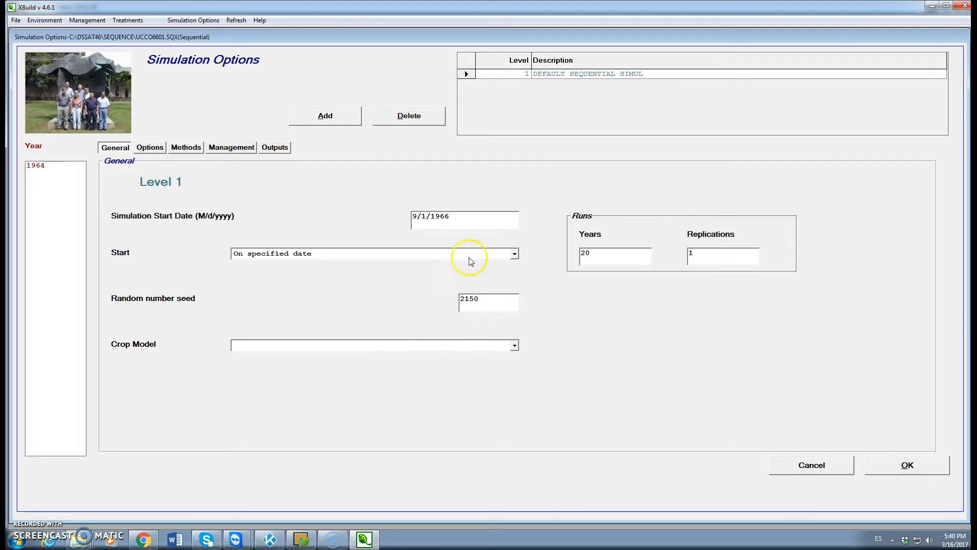
- Set the Symbiosis simulation option to No and accept the simulation options
click(153, 148)
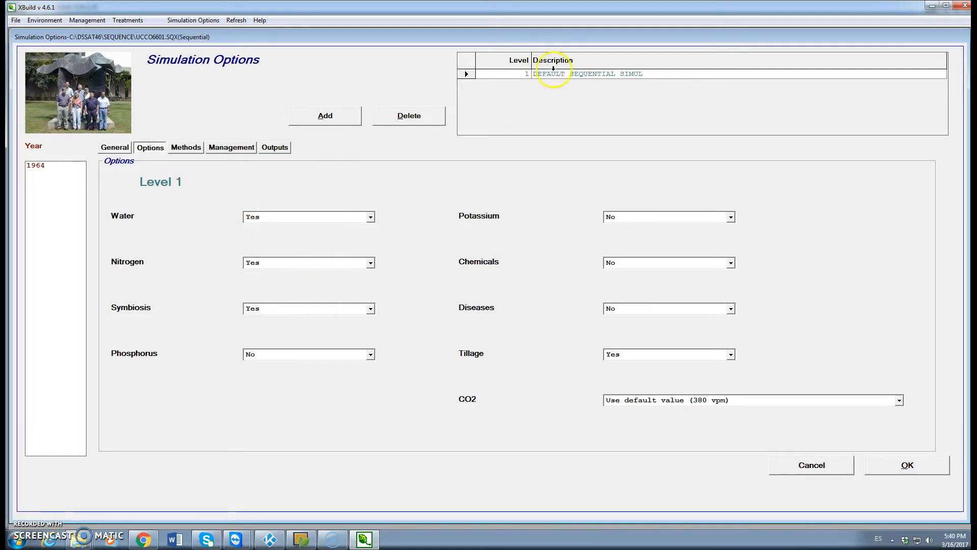
click(116, 149)
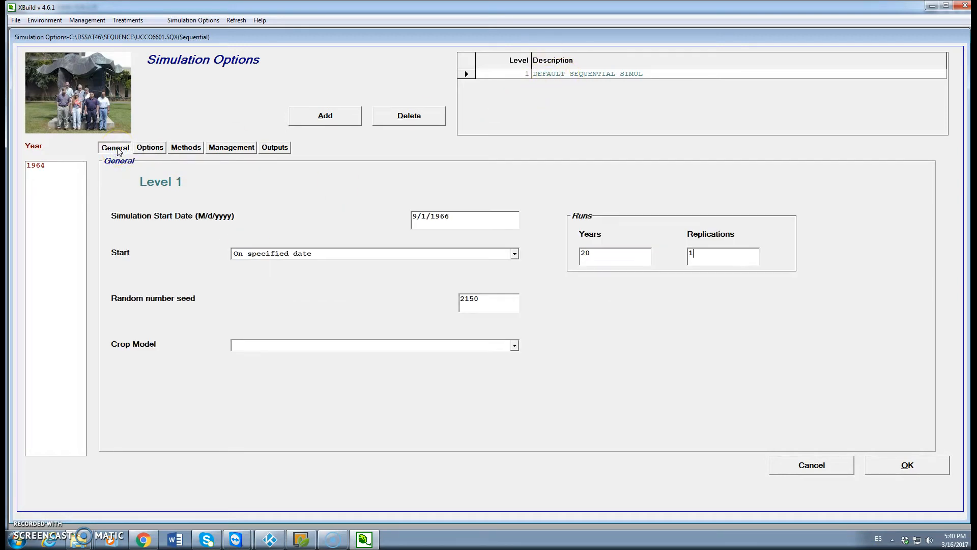
click(151, 149)
click(151, 149)
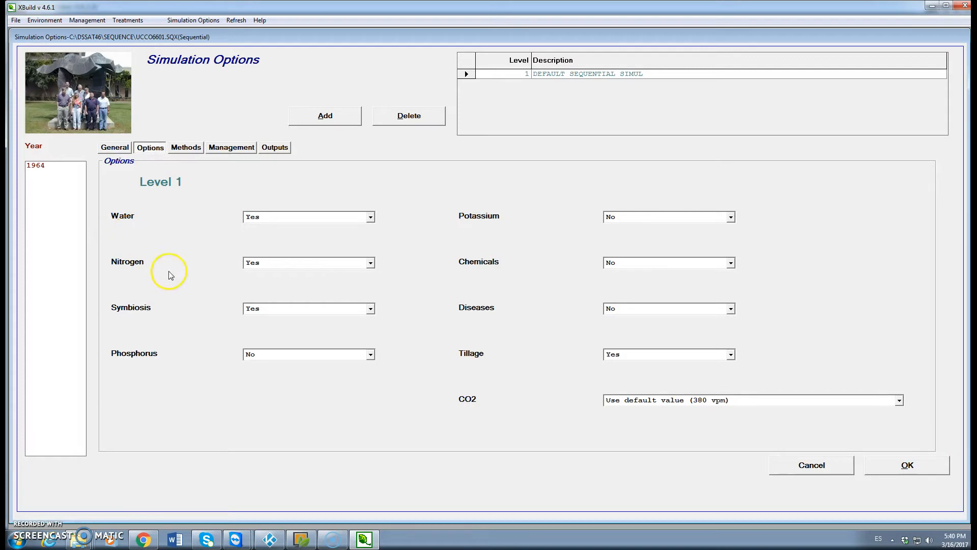
click(370, 309)
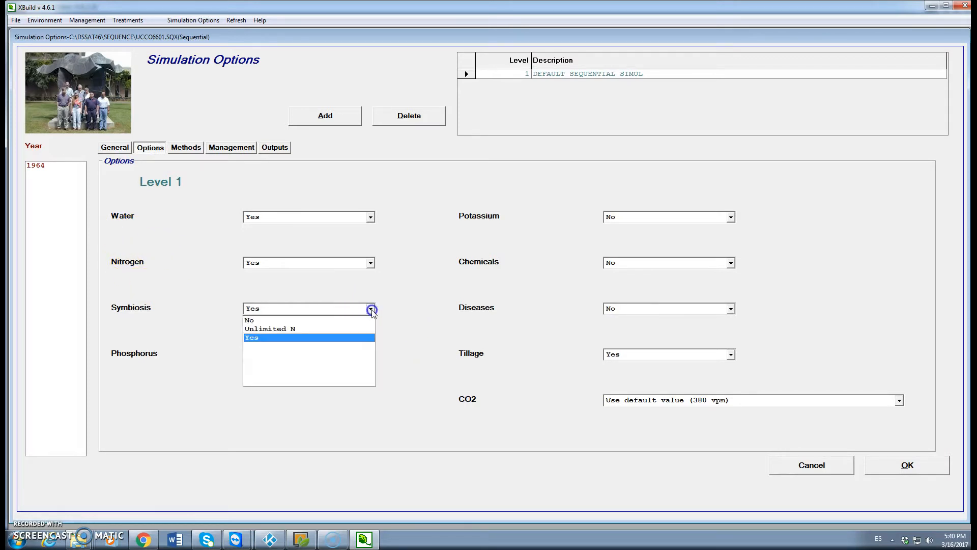
click(272, 321)
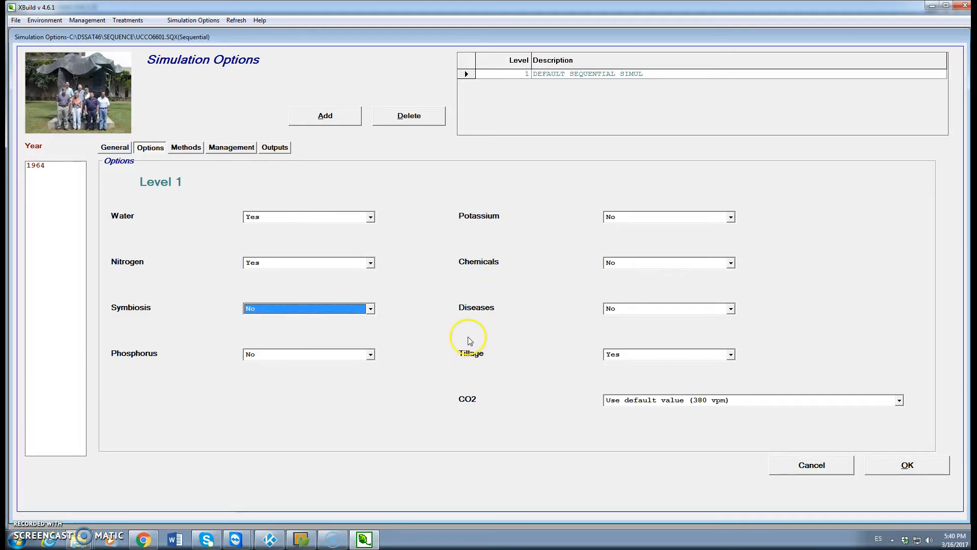
click(894, 467)
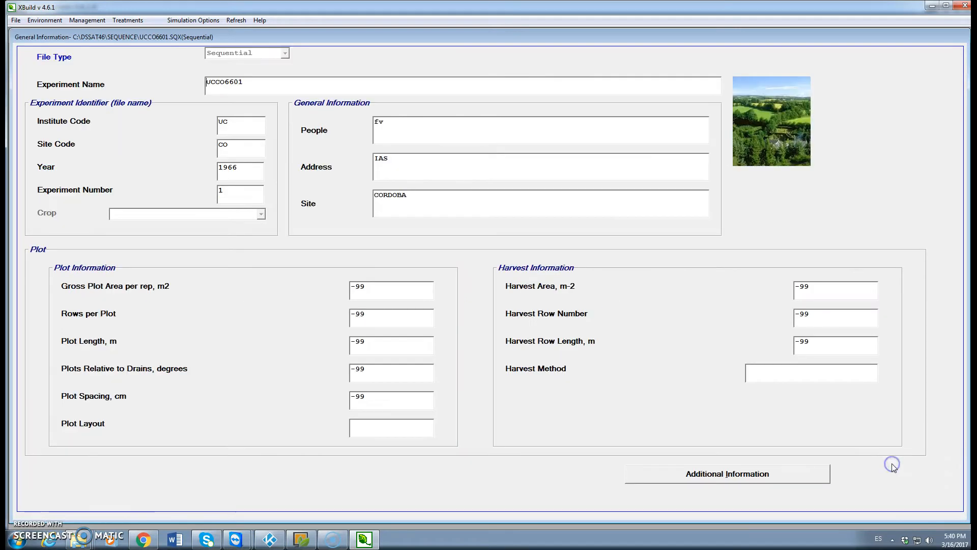
- Reopen the simulation options and set the weather method to Measured data, with initial soil conditions As reported
click(193, 19)
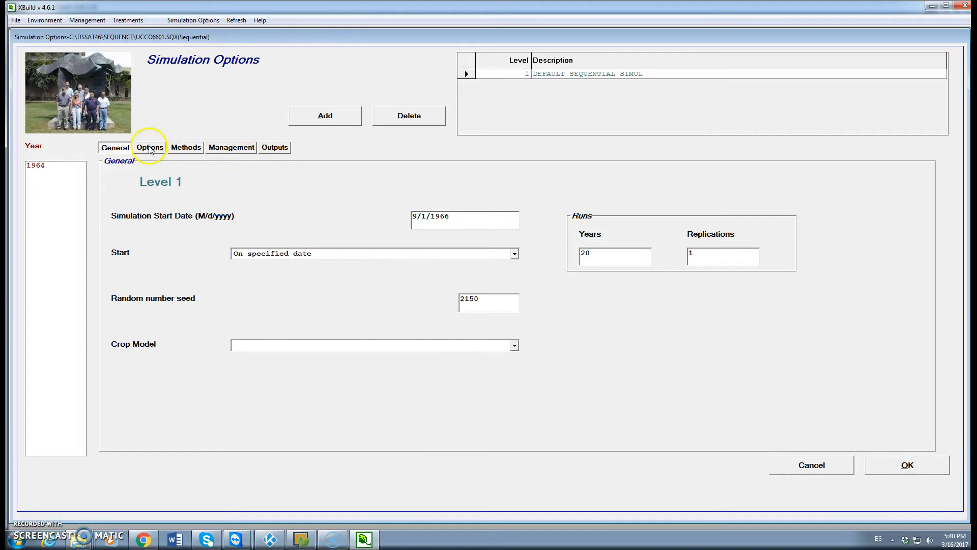
click(150, 148)
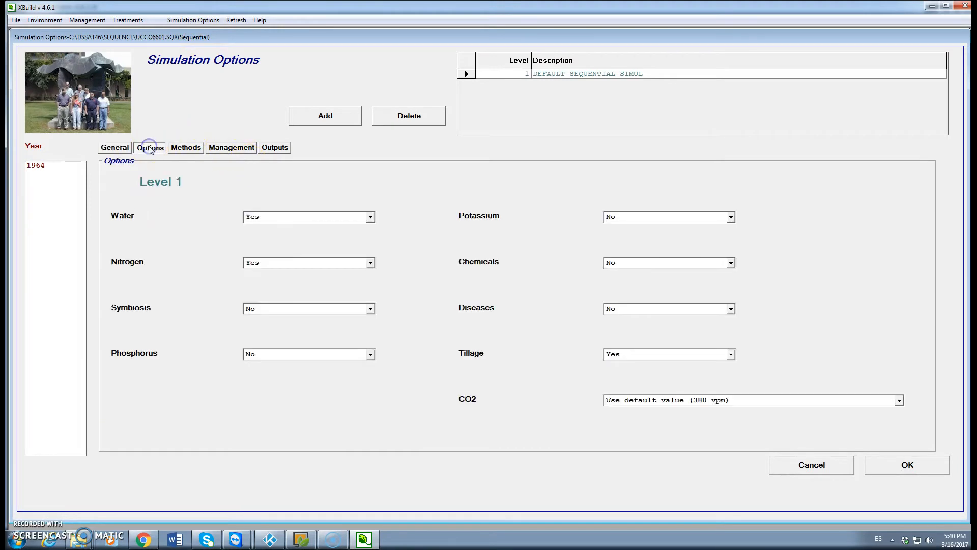
click(195, 149)
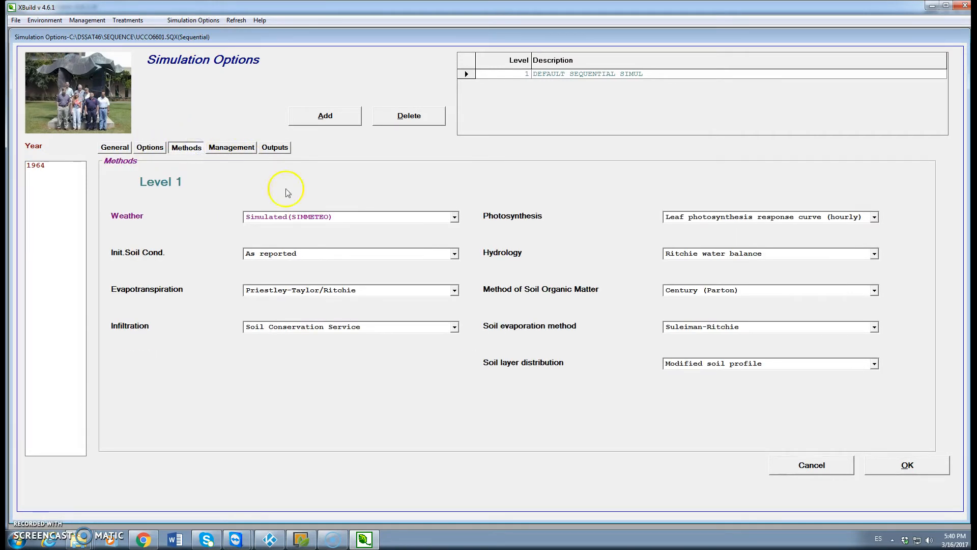
click(455, 217)
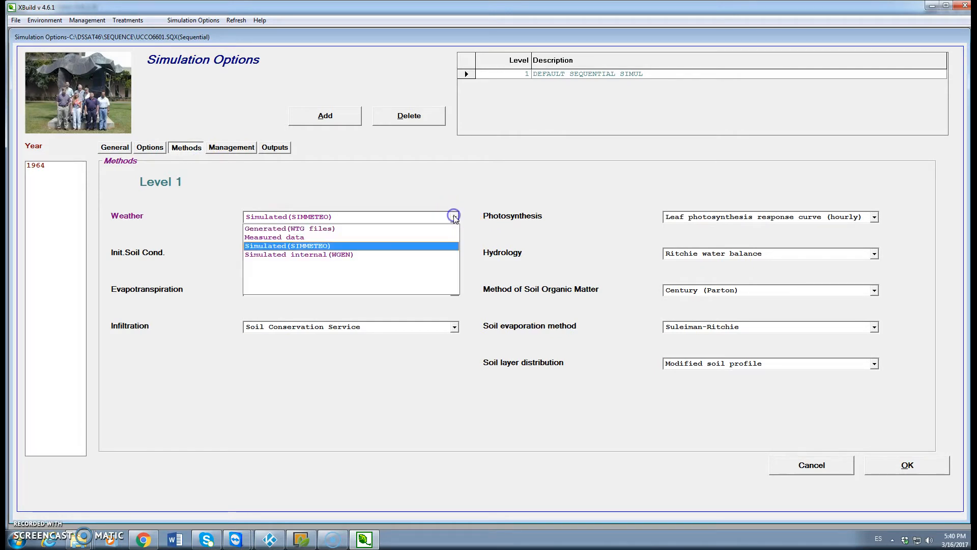
click(292, 237)
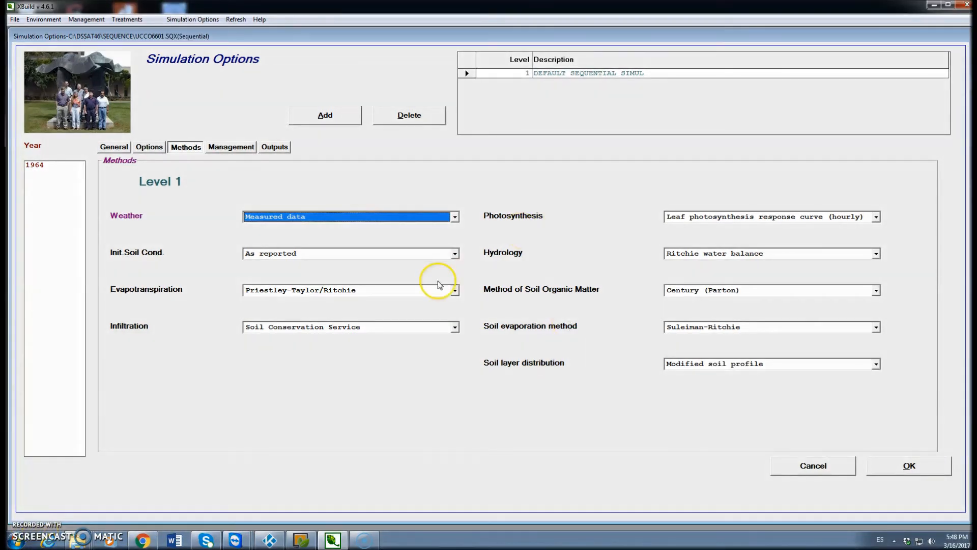
click(455, 254)
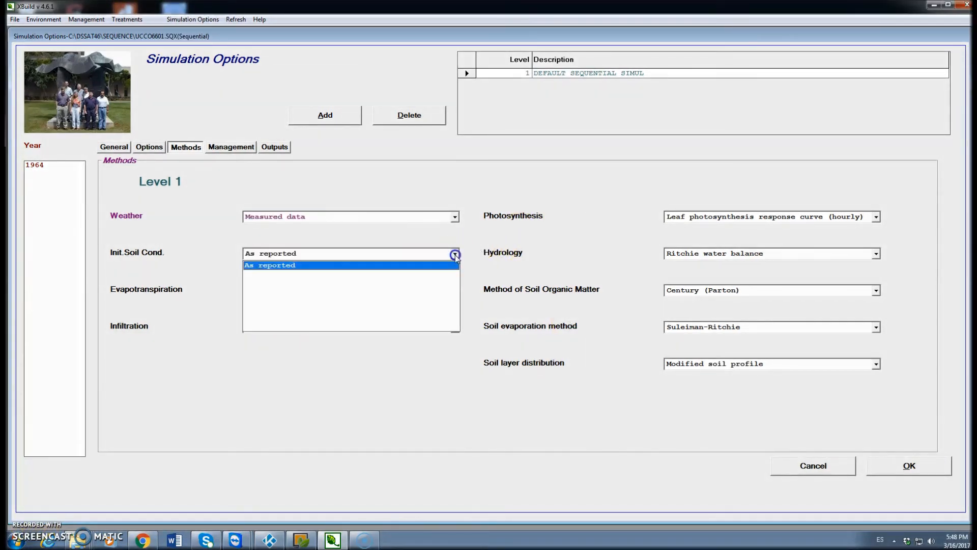
click(455, 255)
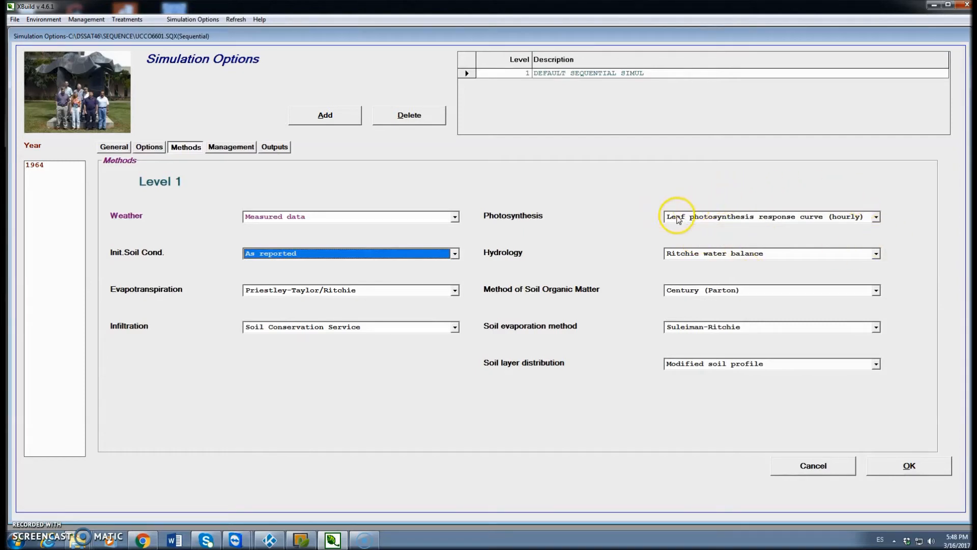
- Set the photosynthesis method to Canopy curve (daily) and the hydrology method to Ritchie water balance
click(876, 217)
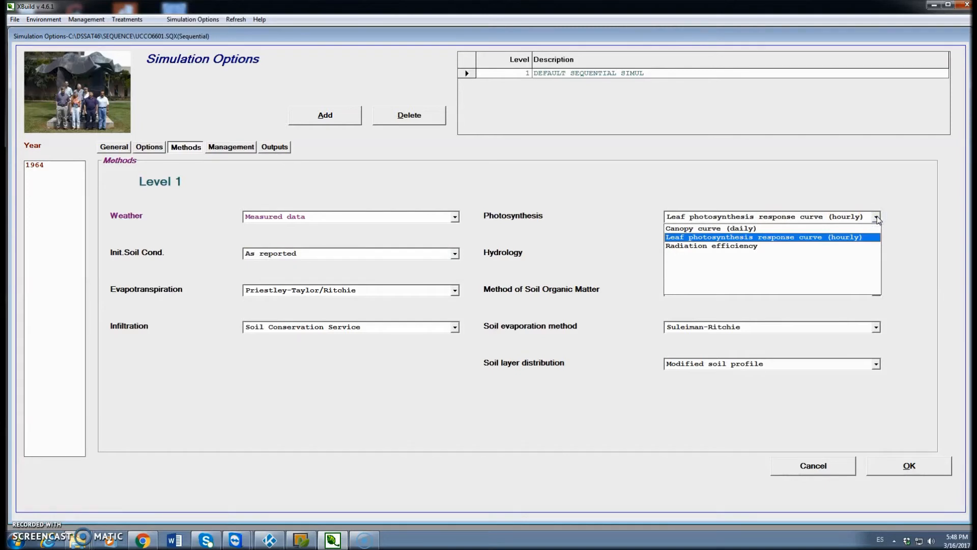
click(715, 230)
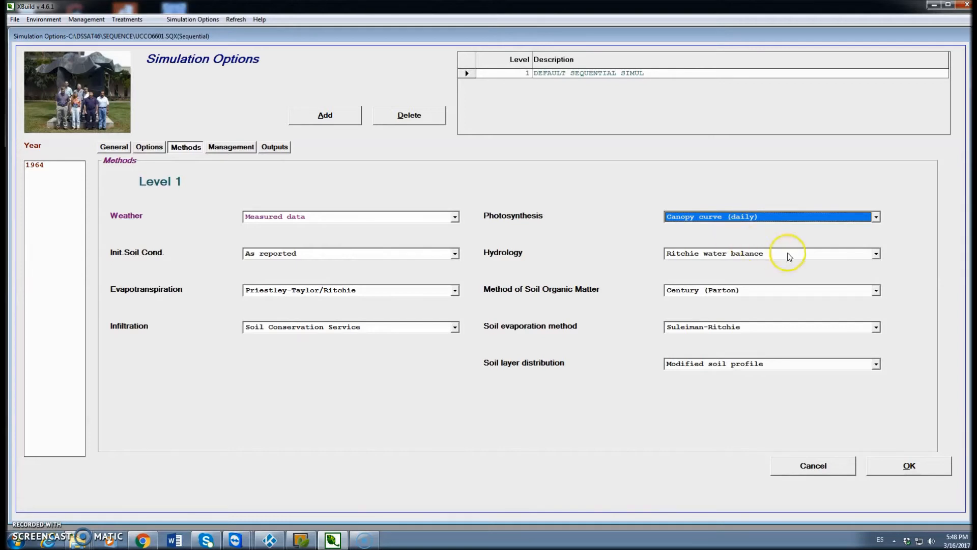
click(876, 253)
click(876, 253)
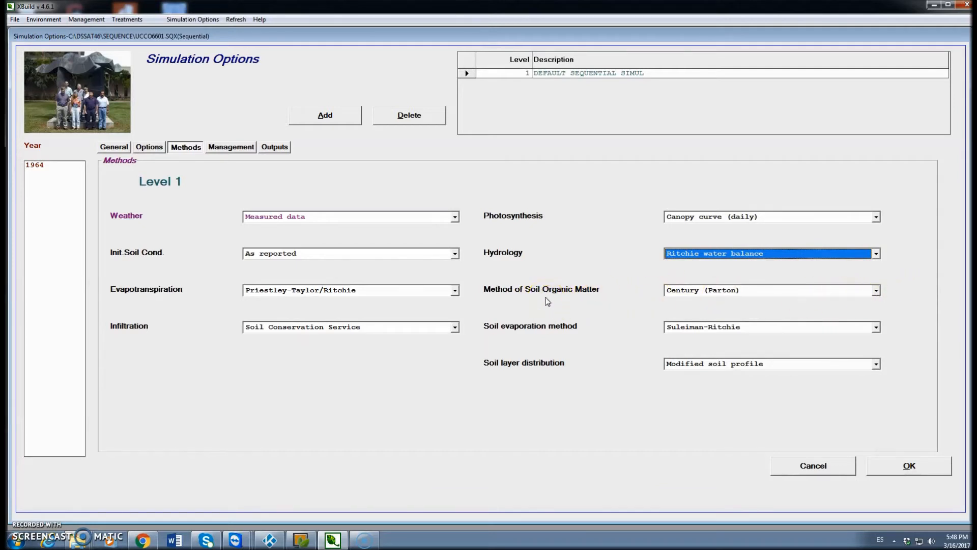
- Set the soil organic matter method to Ceres (Godwin) and keep the soil layer distribution as Modified soil profile
click(876, 291)
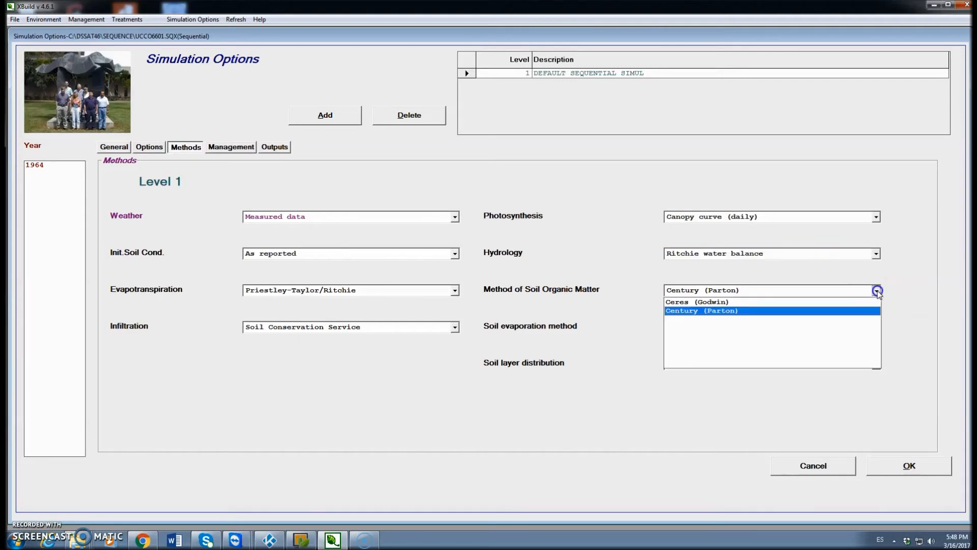
click(706, 303)
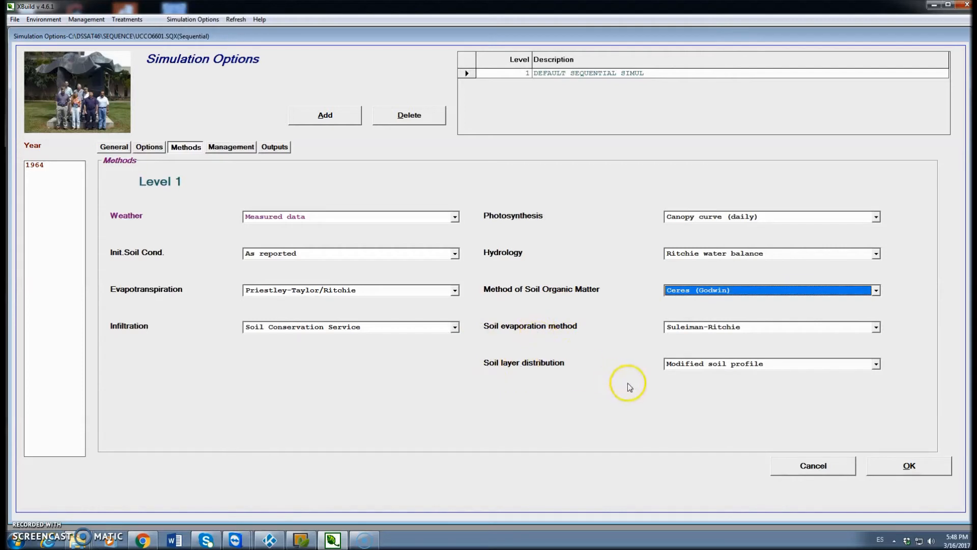
click(876, 365)
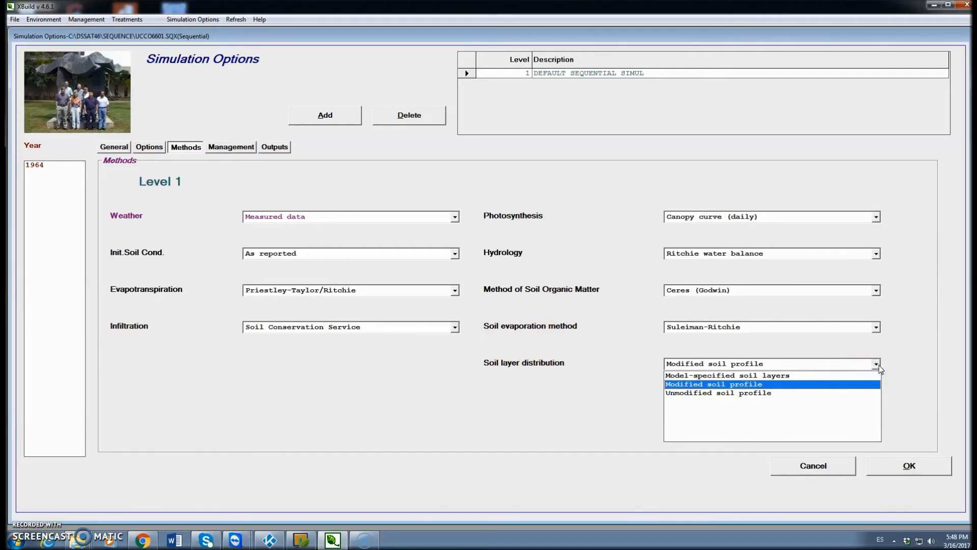
click(877, 364)
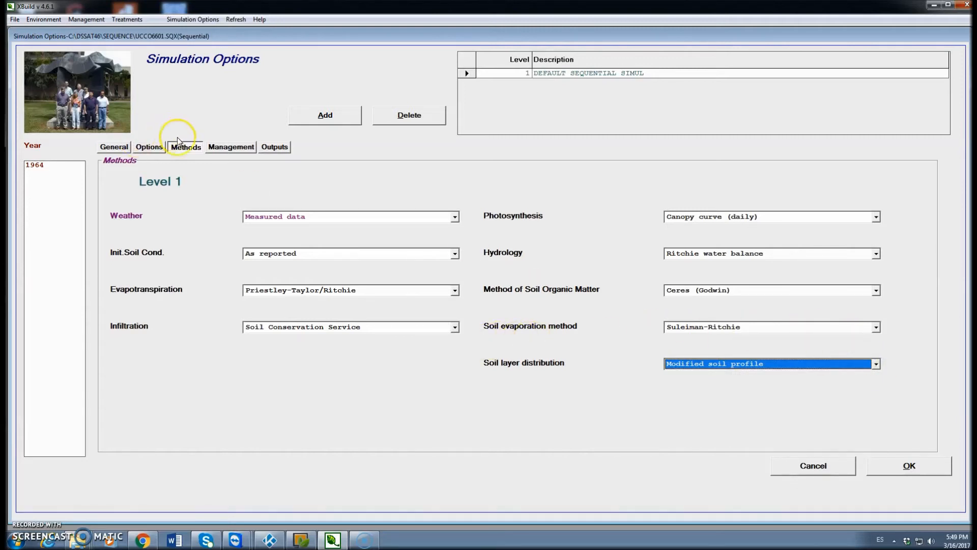
- Set the planting management of simulation level 1 to Automatic
click(231, 148)
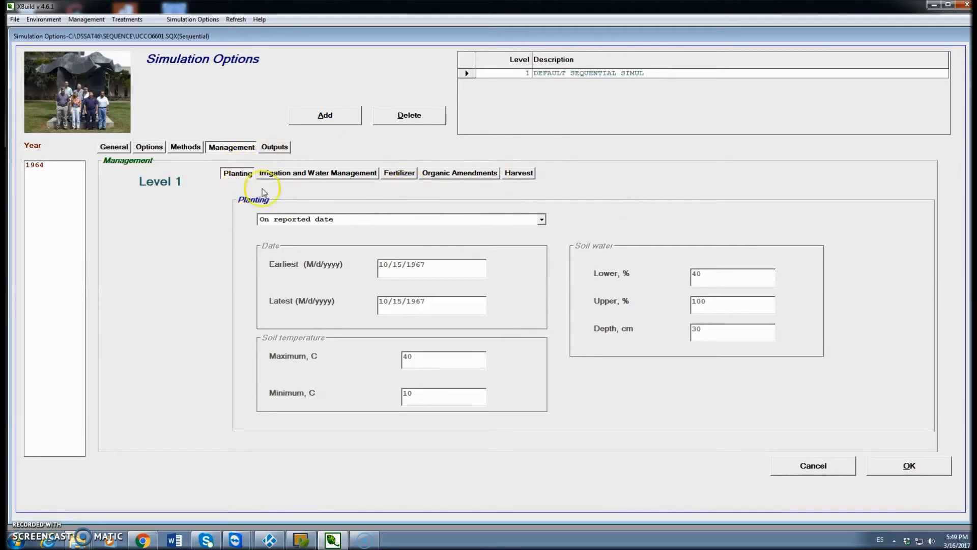
click(542, 219)
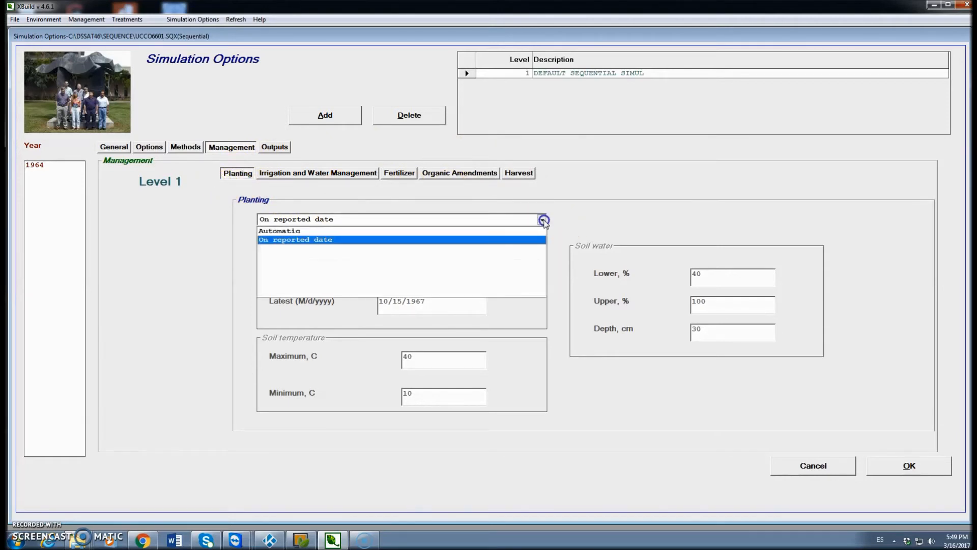
click(315, 234)
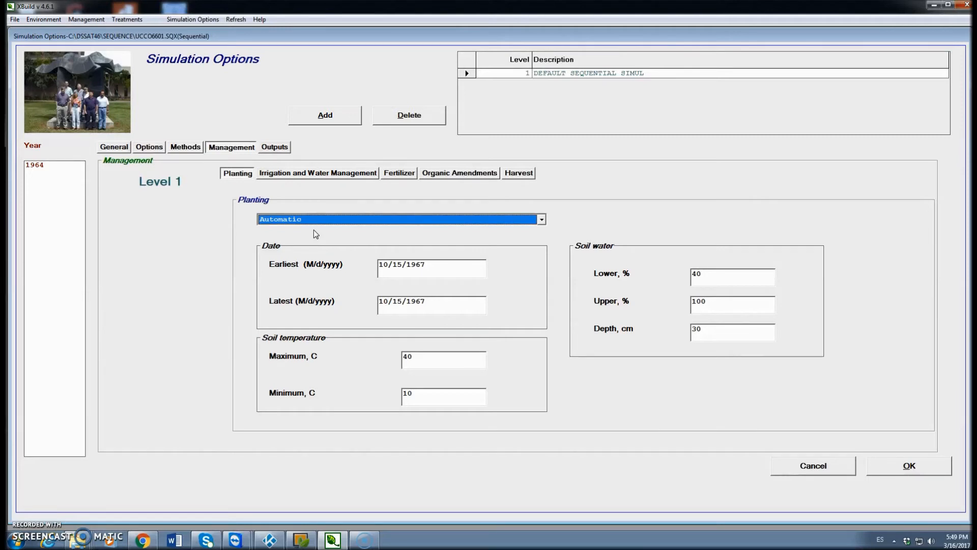
- Change the earliest planting date to month 11 and the latest to month 12, with year 1966 for both
click(389, 265)
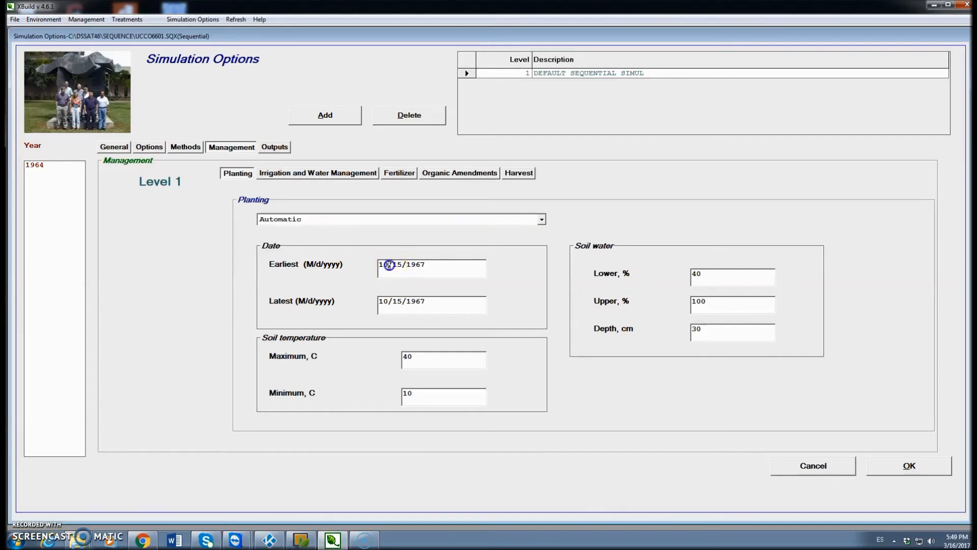
key(BackSpace)
text(1)
click(420, 264)
text(6)
click(388, 302)
text(2)
key(BackSpace)
text(6)
click(424, 352)
click(426, 357)
click(454, 302)
click(709, 309)
click(680, 405)
- Set irrigation and water management to Not irrigated and fertilizer management to Days after planting
click(323, 175)
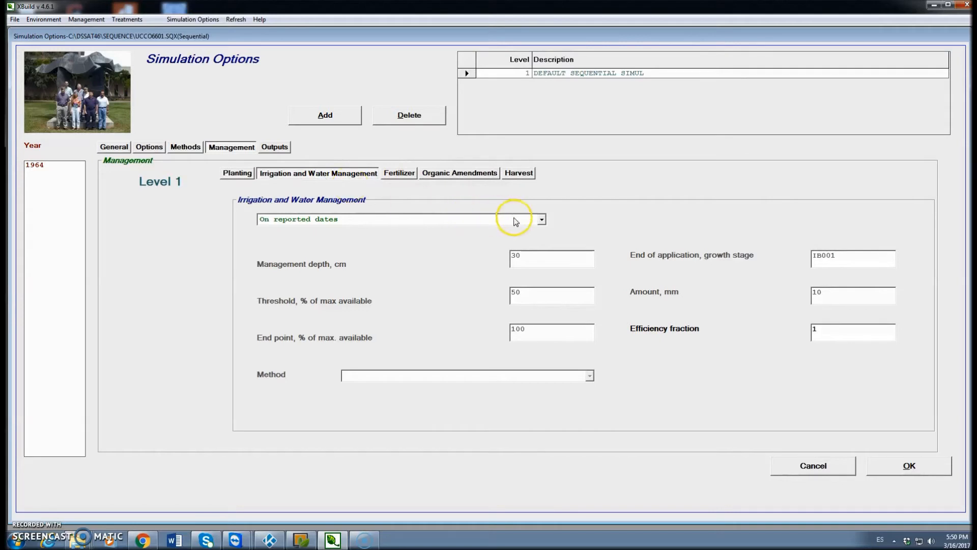
click(542, 222)
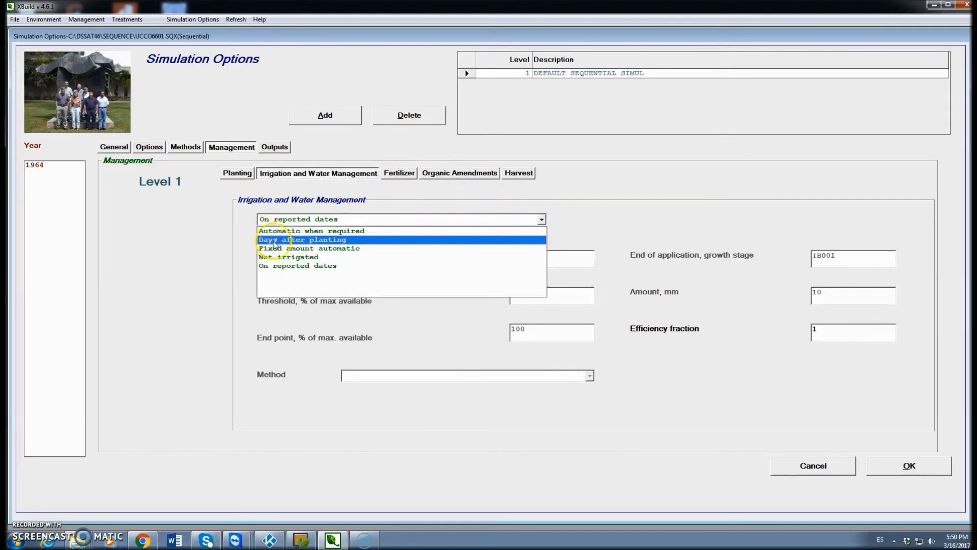
click(307, 258)
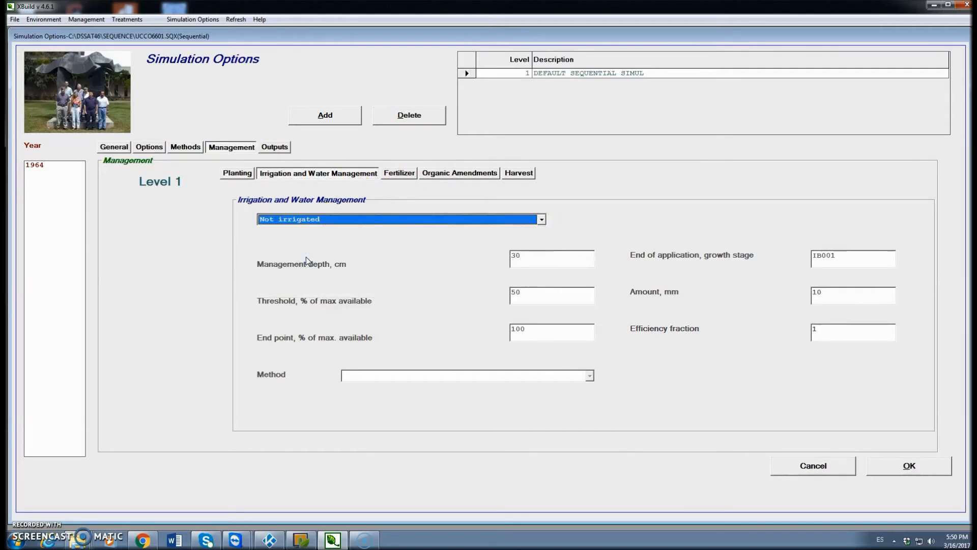
click(400, 174)
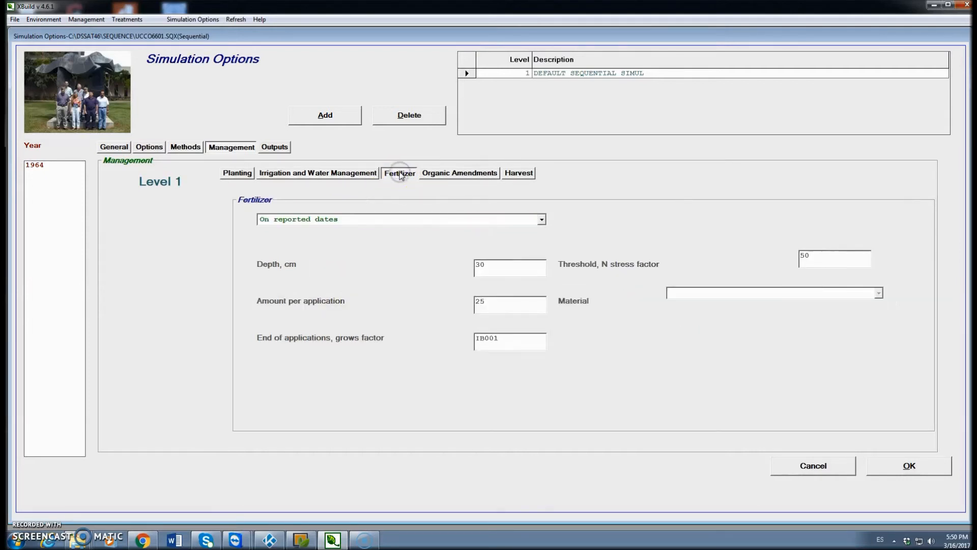
click(542, 219)
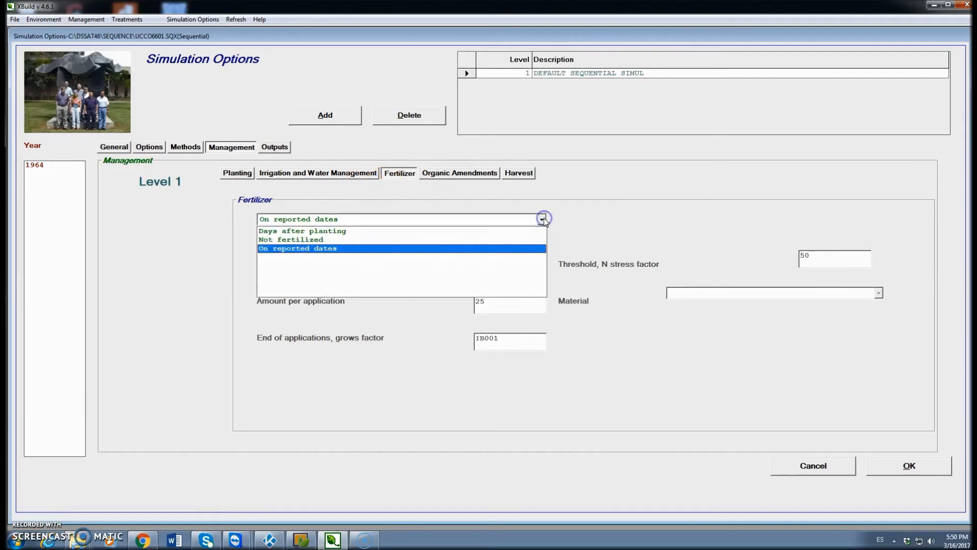
click(340, 232)
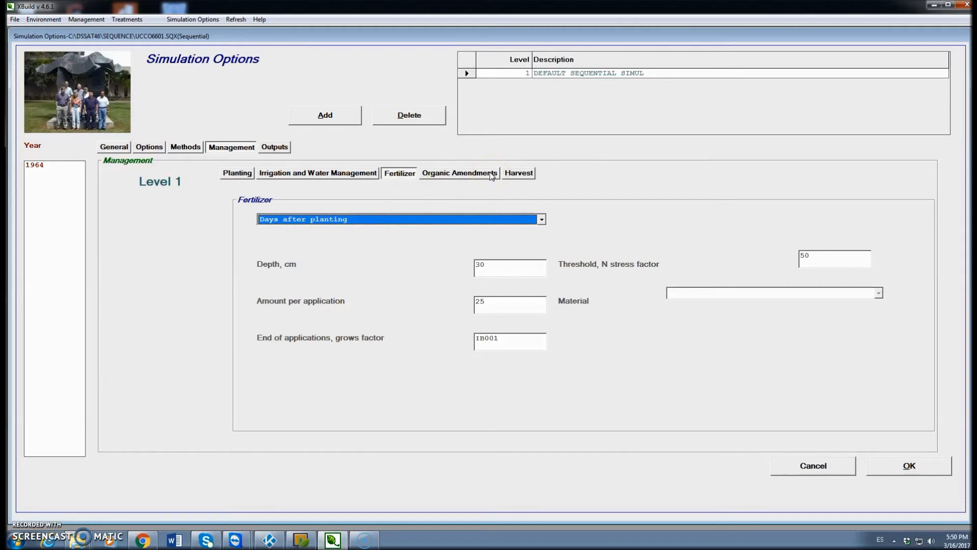
- Check the harvest management choices and keep harvest set to At maturity
click(529, 174)
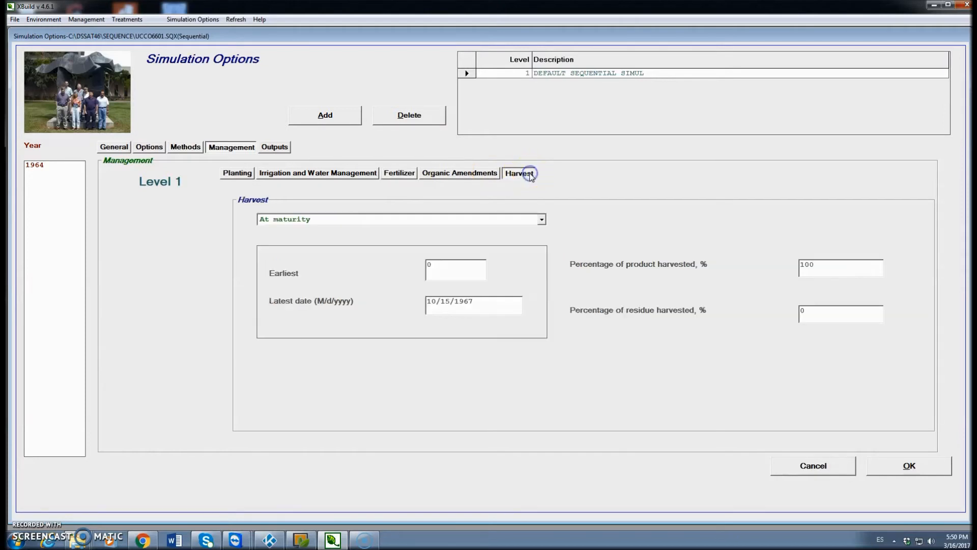
click(542, 219)
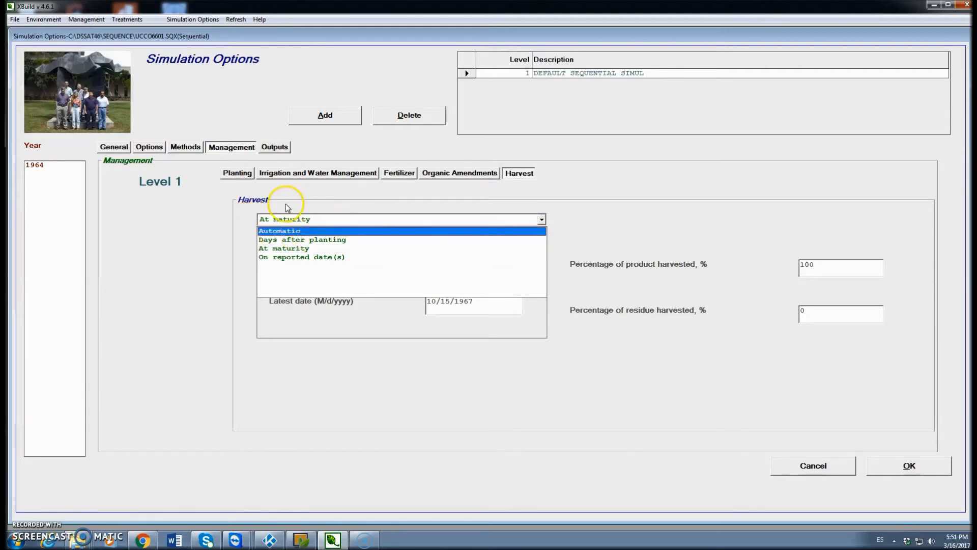
click(331, 218)
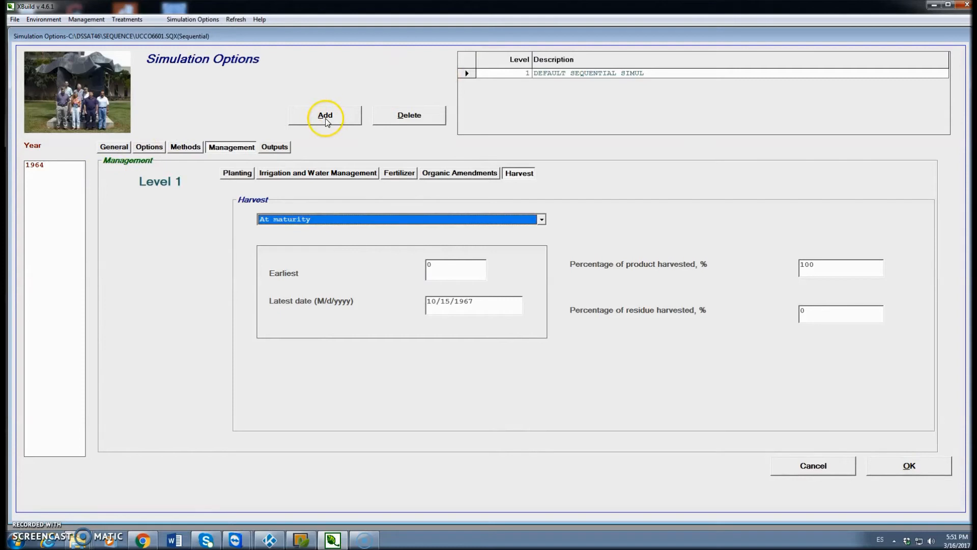
- Set the simulation output frequency to 1 day and the Overview output to Yes
click(274, 147)
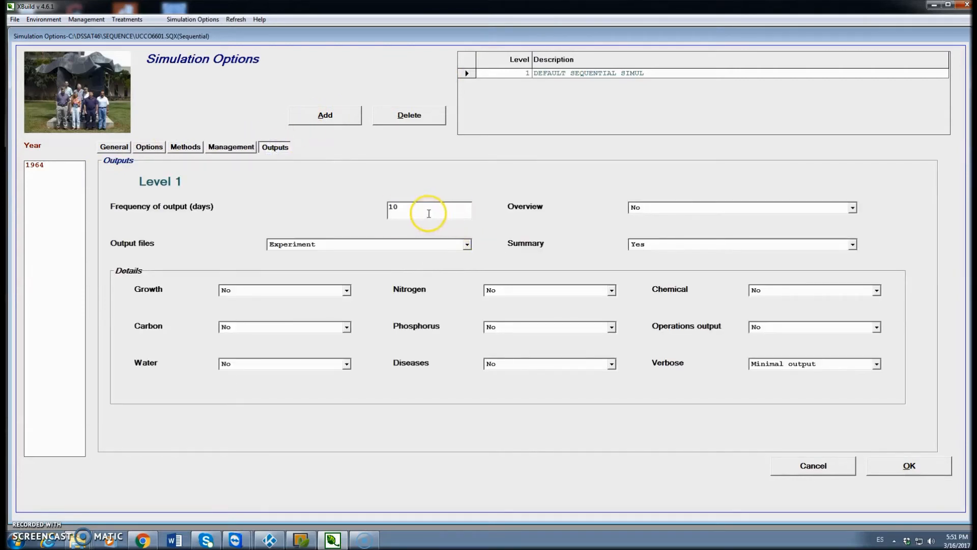
drag(405, 208, 361, 214)
text(1)
click(852, 208)
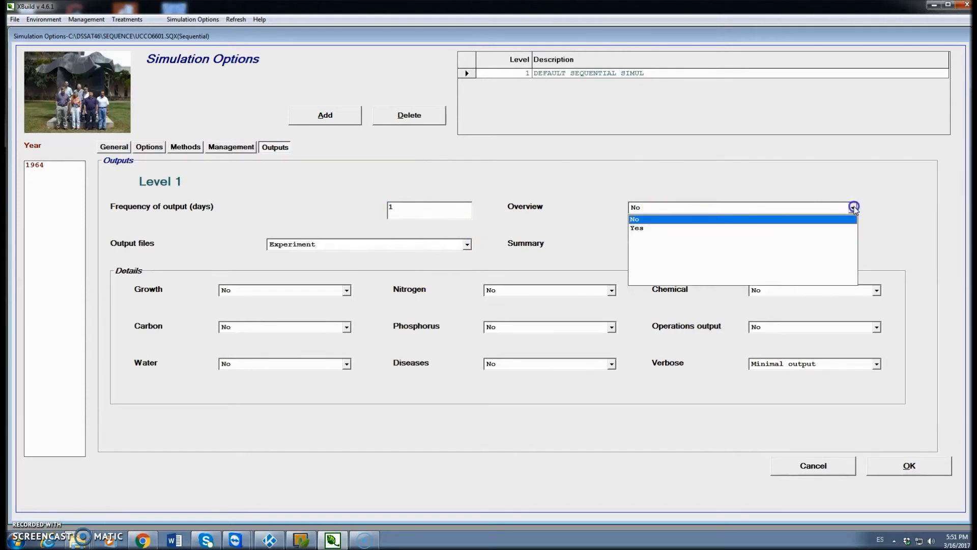
click(670, 229)
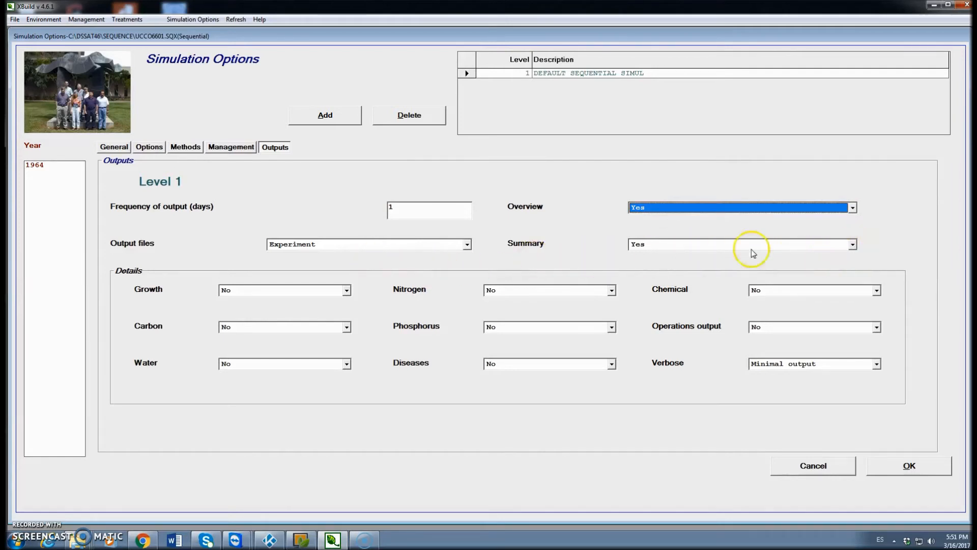
- Enable the Growth, Carbon, Water and Nitrogen detail outputs and set Verbose to Normal output
click(346, 291)
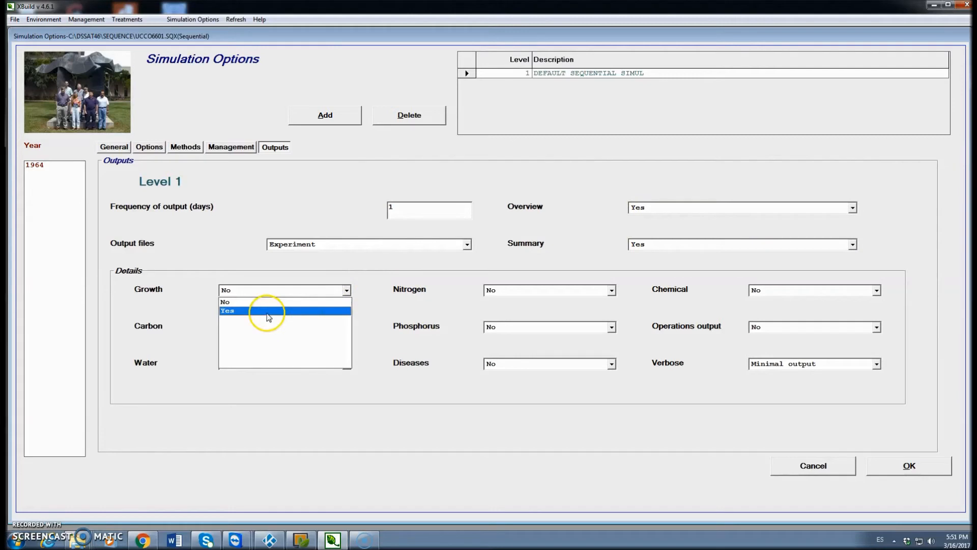
click(266, 310)
click(346, 328)
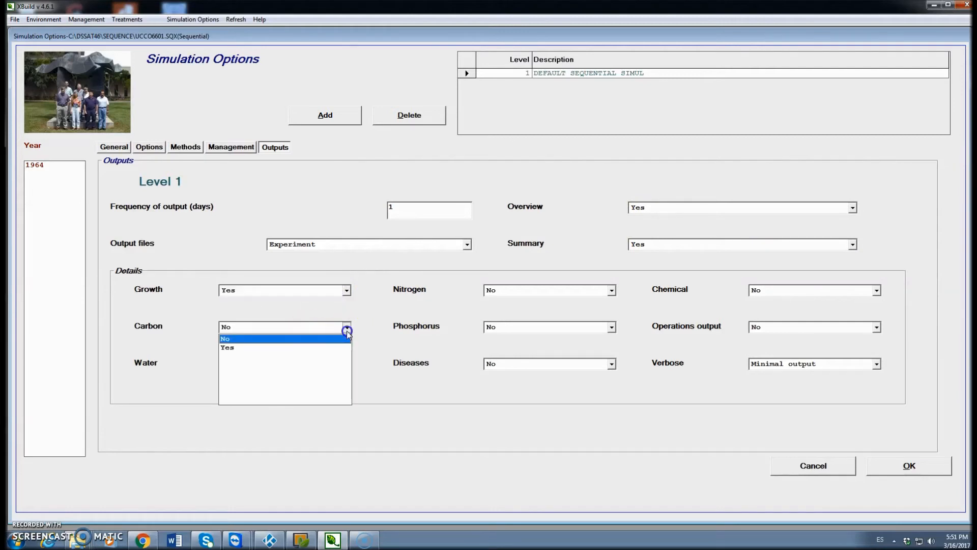
click(272, 347)
click(346, 364)
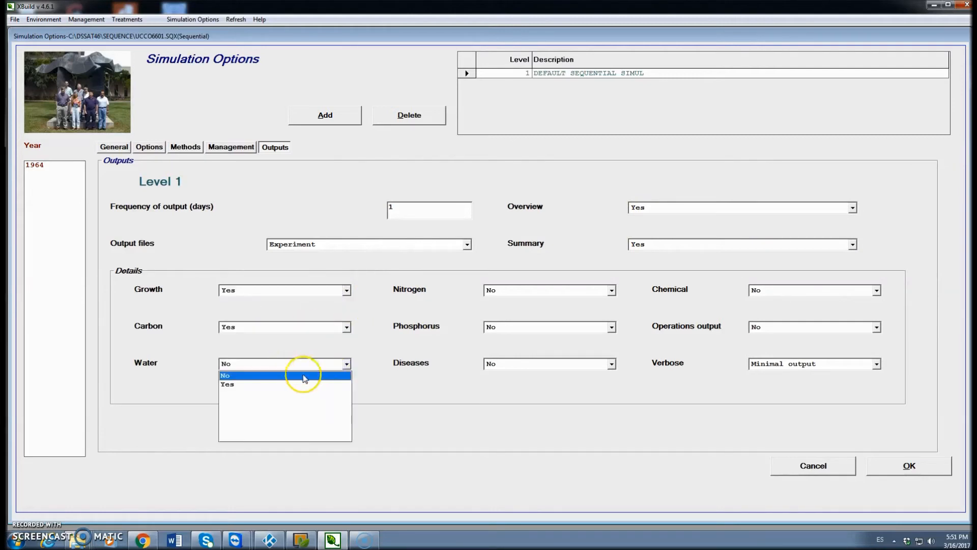
click(269, 384)
click(612, 290)
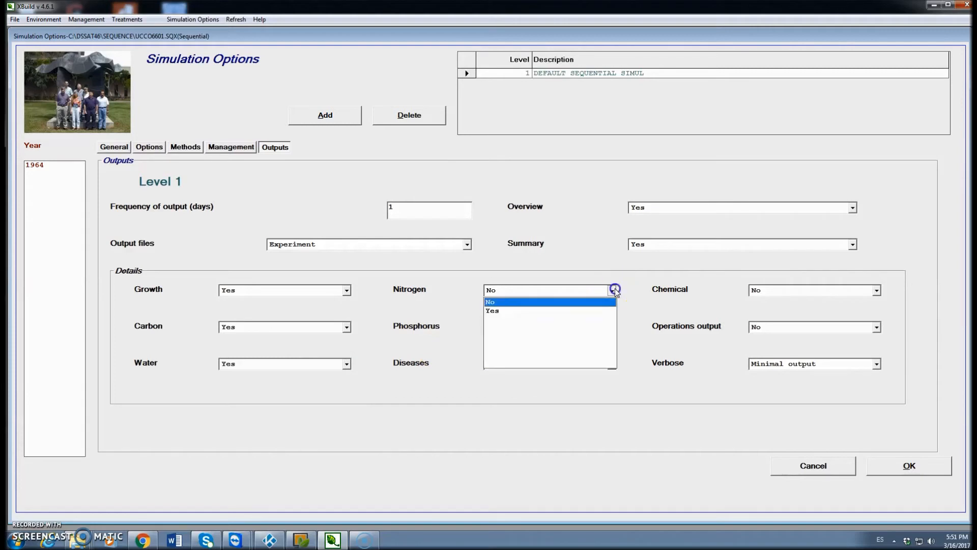
click(511, 311)
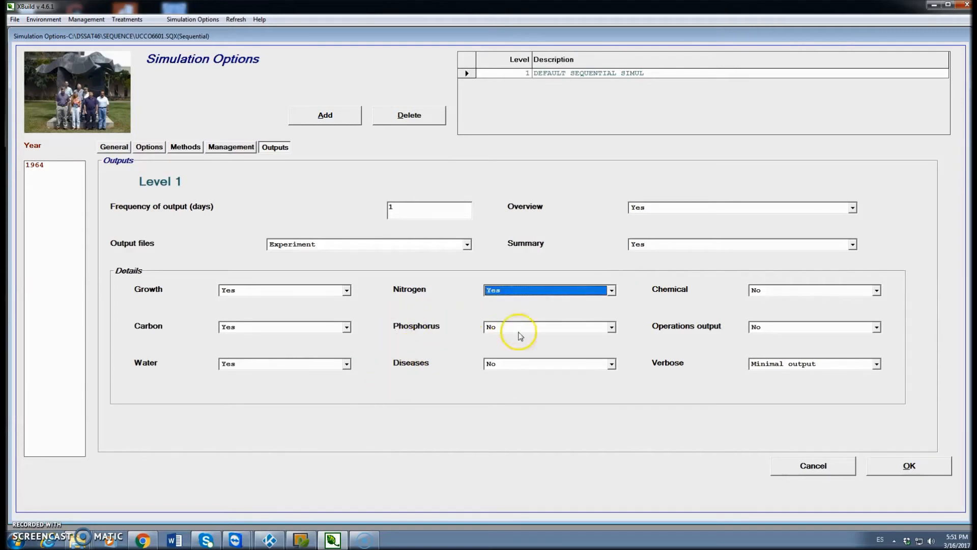
click(877, 364)
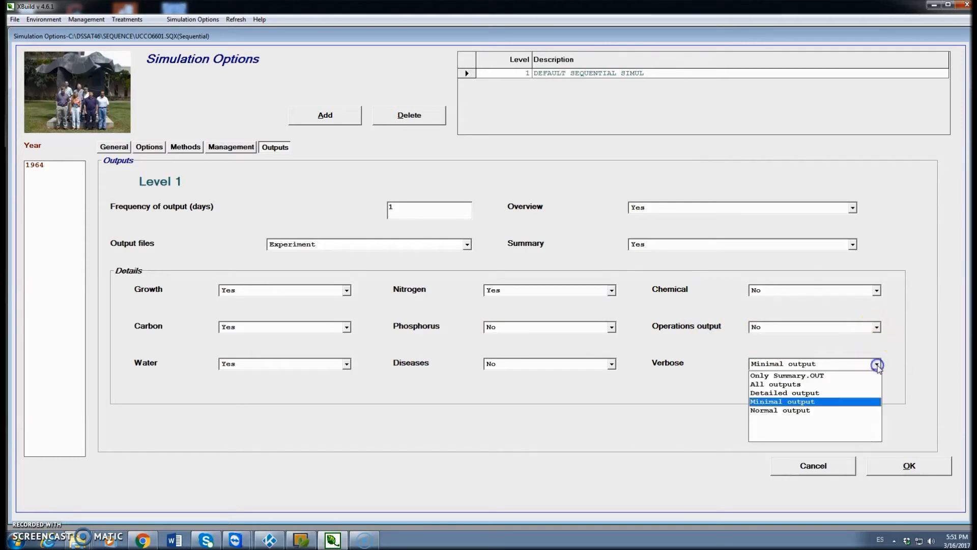
click(797, 411)
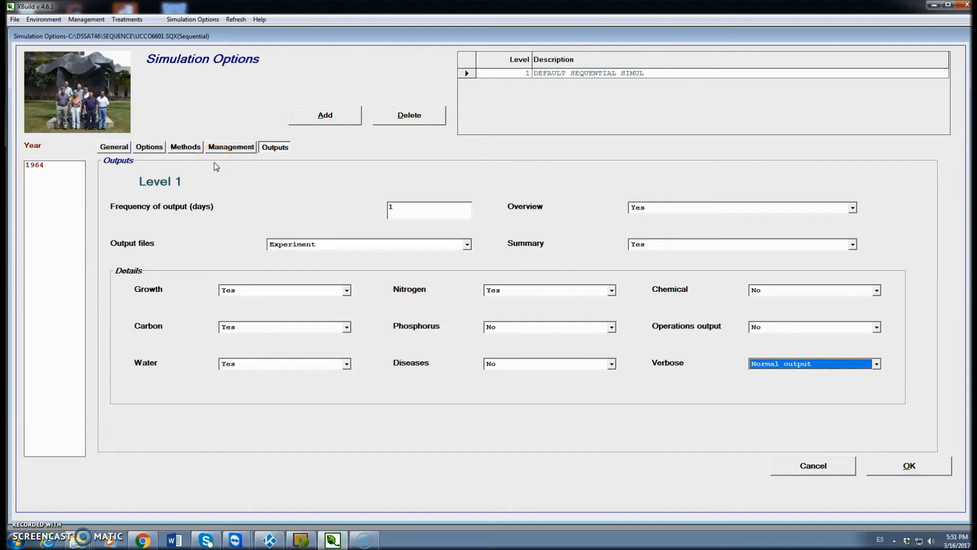
- Describe simulation level 1 as "wheat", add level 2 described as "faba bean crop", and accept the simulation options
click(577, 73)
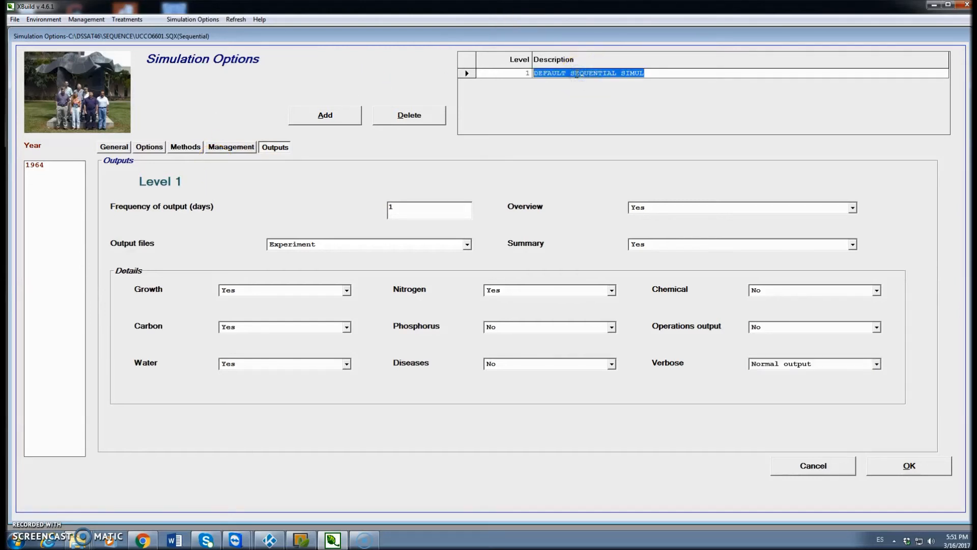
text(wheat)
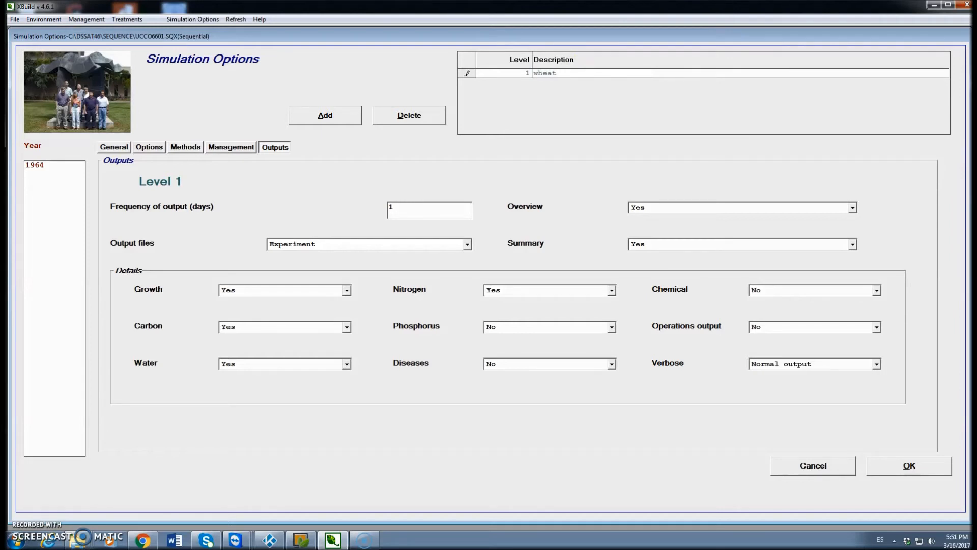
click(326, 116)
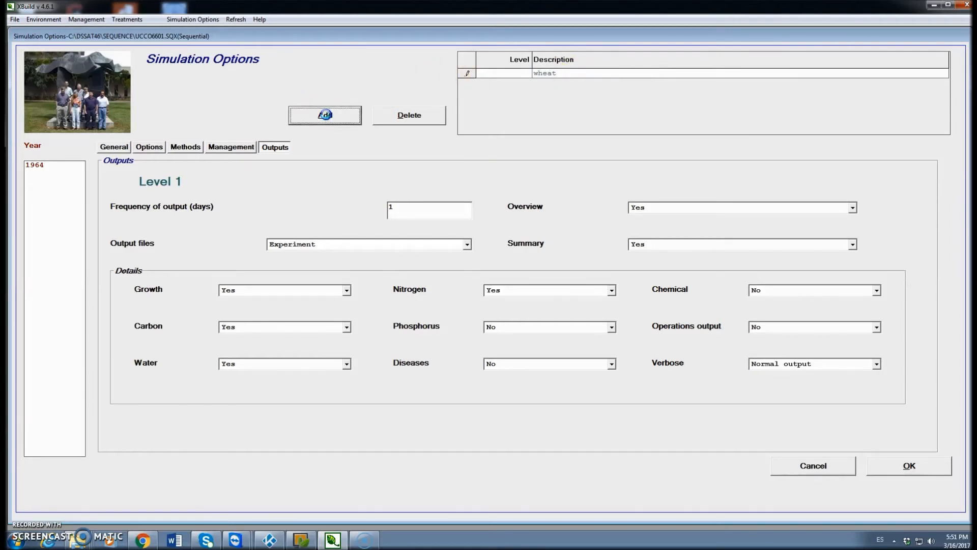
click(333, 120)
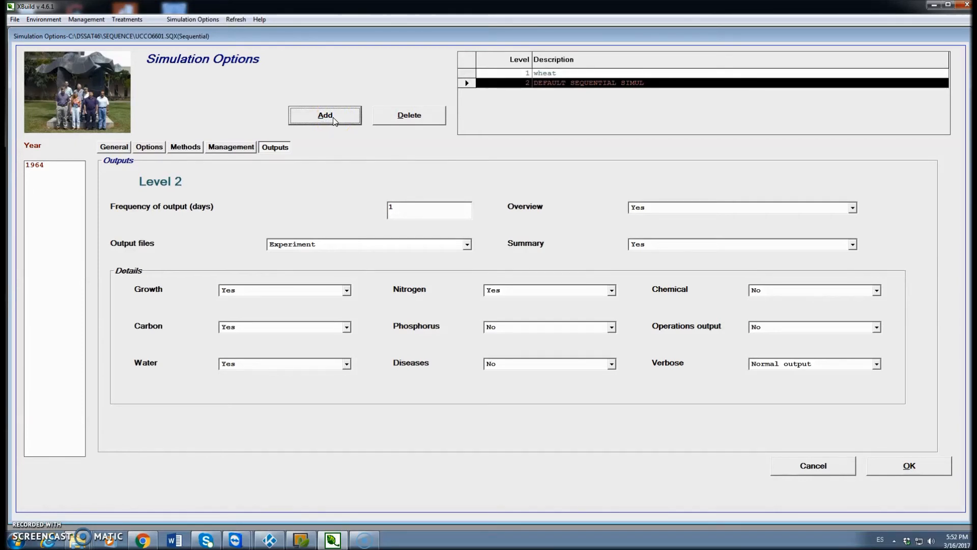
click(557, 82)
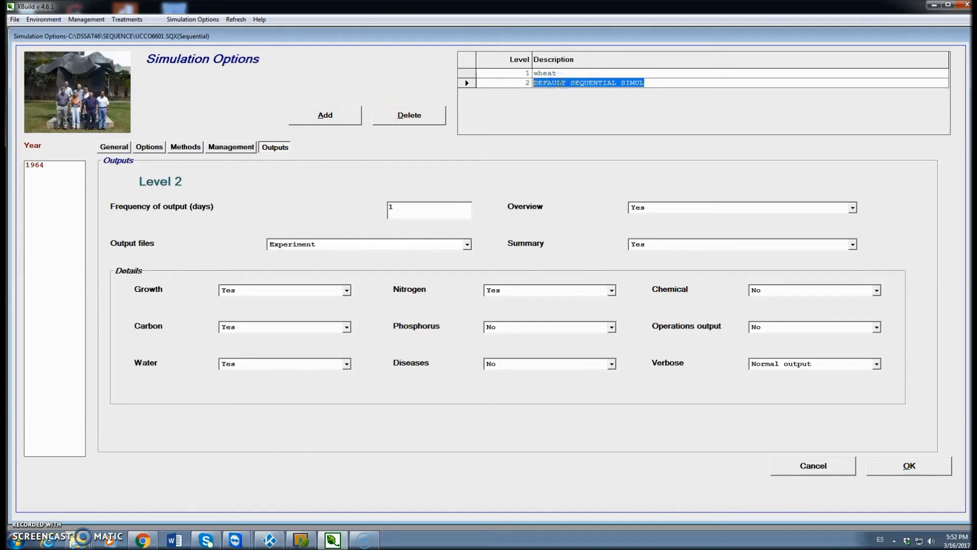
text(faba bean c)
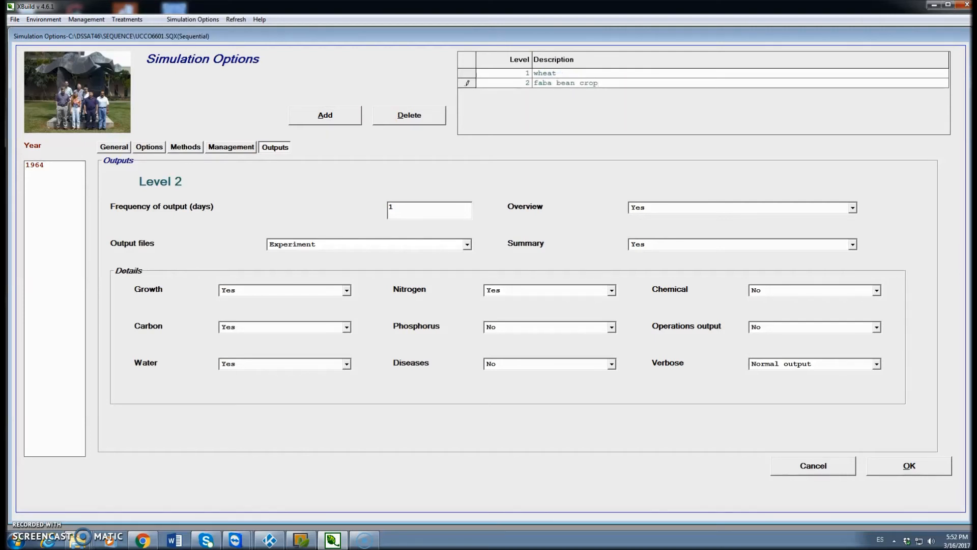
text(rop)
key(Return)
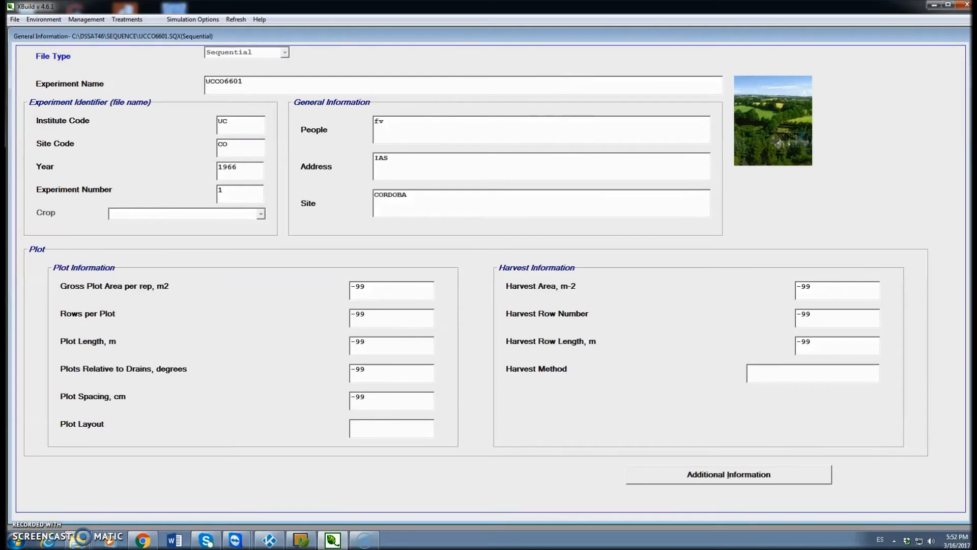
- Set Symbiosis to Yes in the simulation options for level 2, the faba bean crop
click(213, 21)
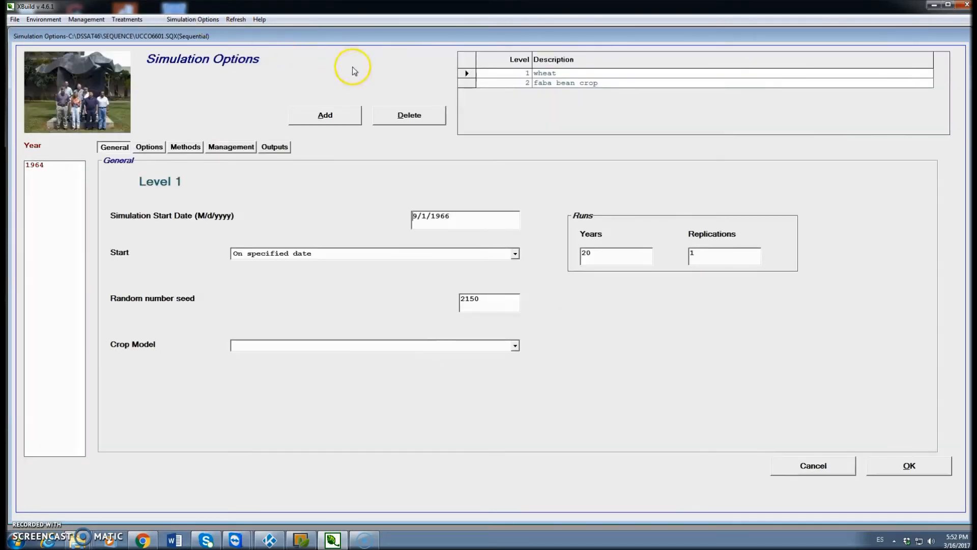
click(464, 85)
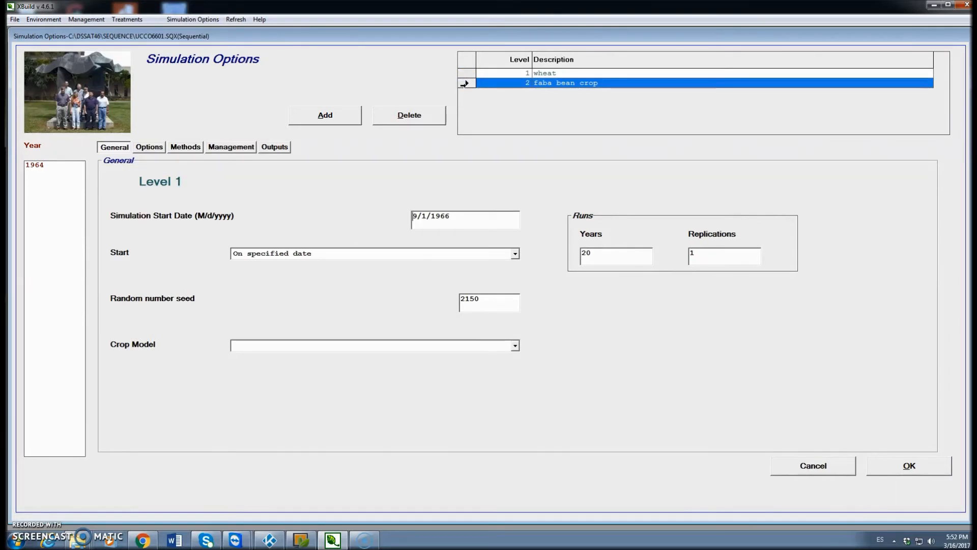
click(29, 182)
click(114, 148)
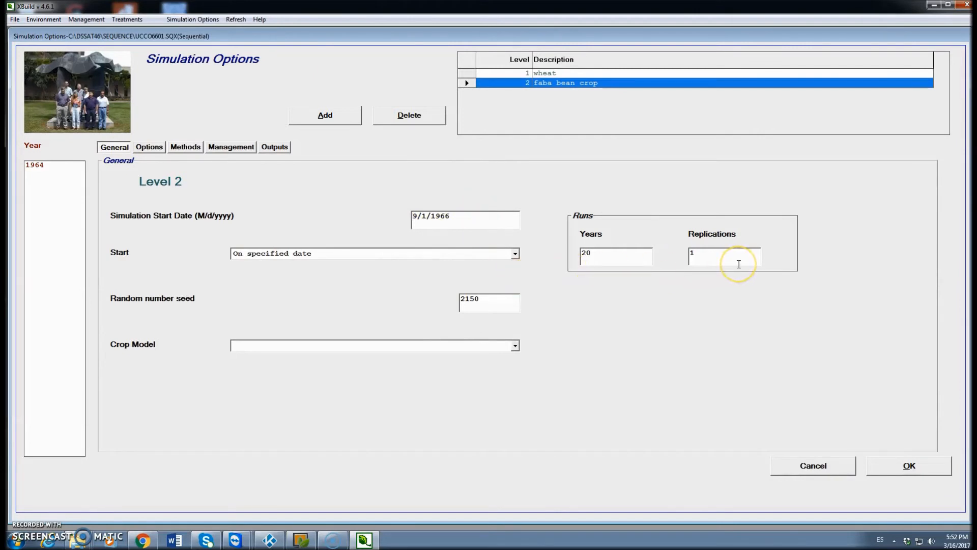
click(147, 148)
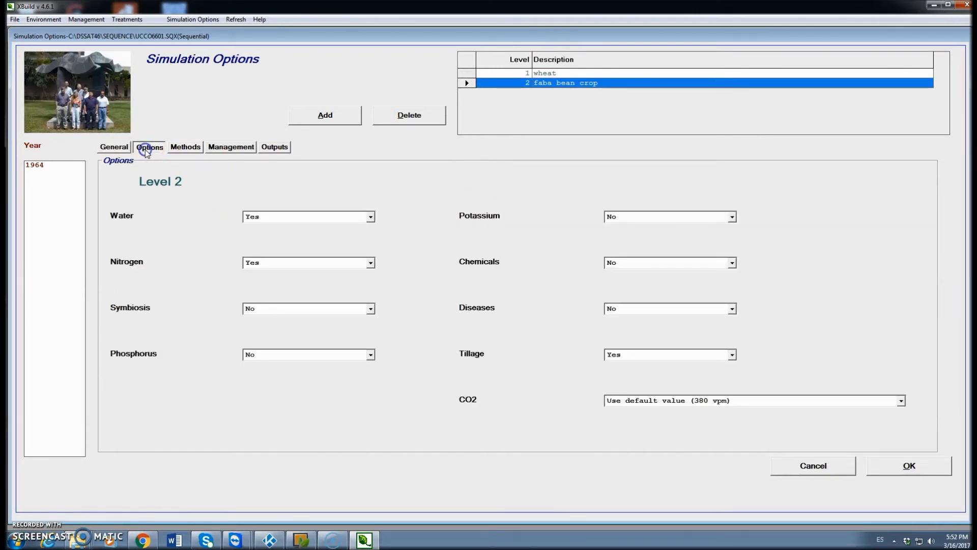
click(370, 308)
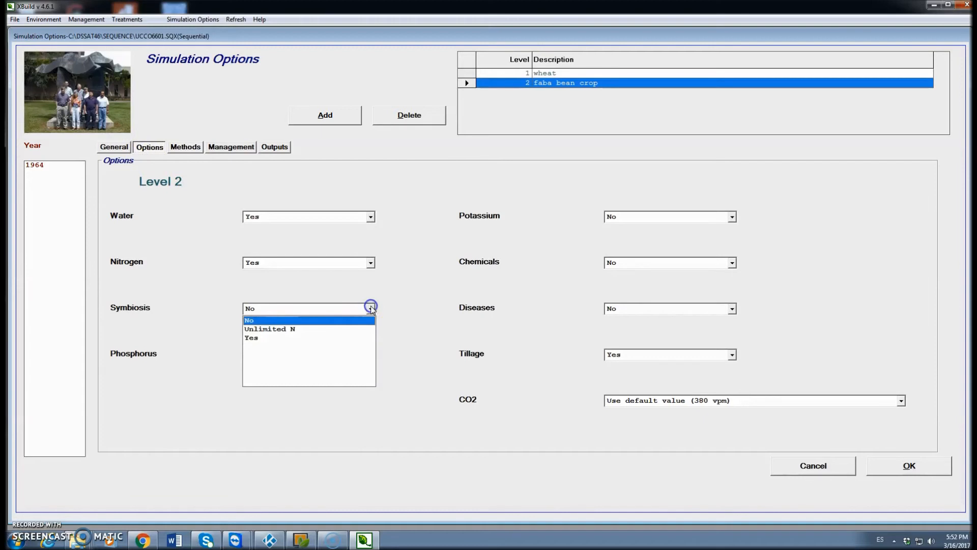
click(272, 338)
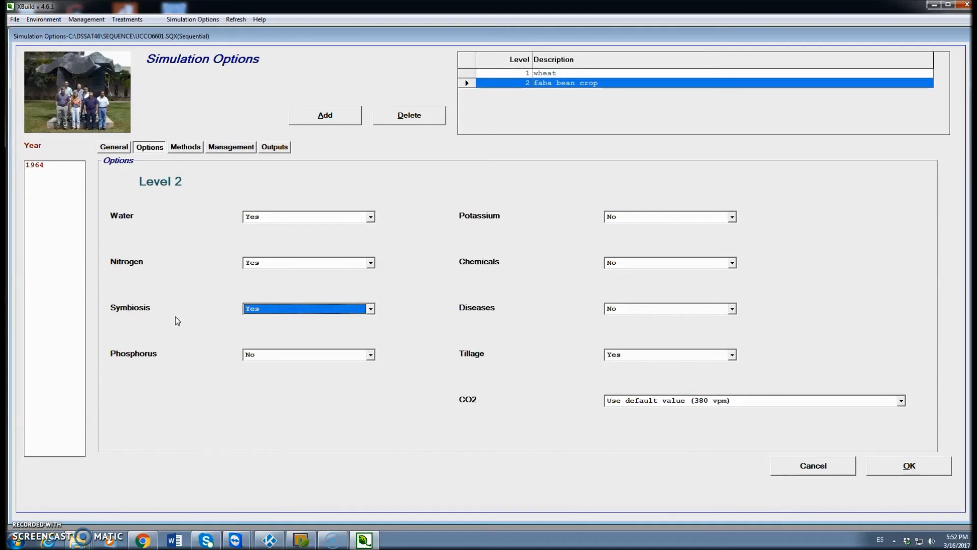
- Set the earliest automatic planting date of the faba bean simulation level to 10/1/1967
click(186, 148)
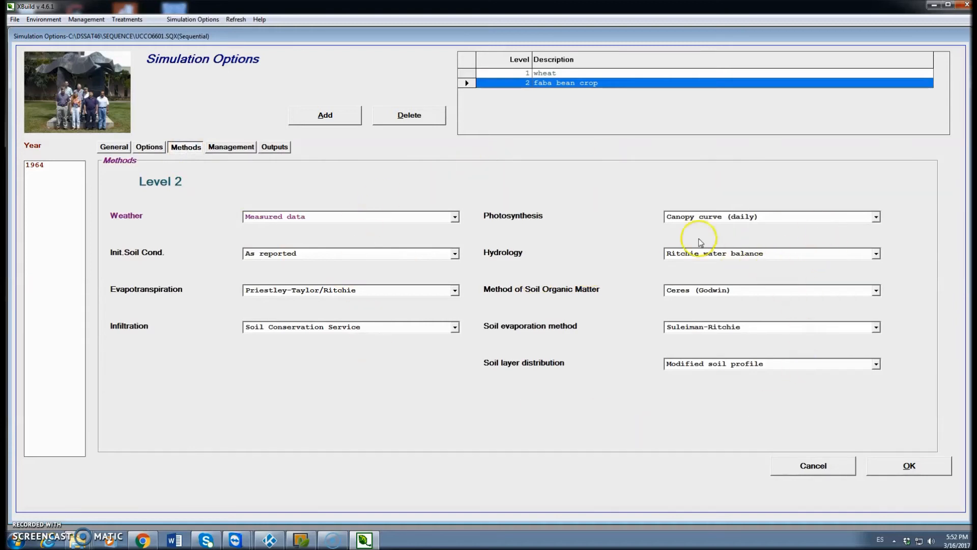
click(234, 148)
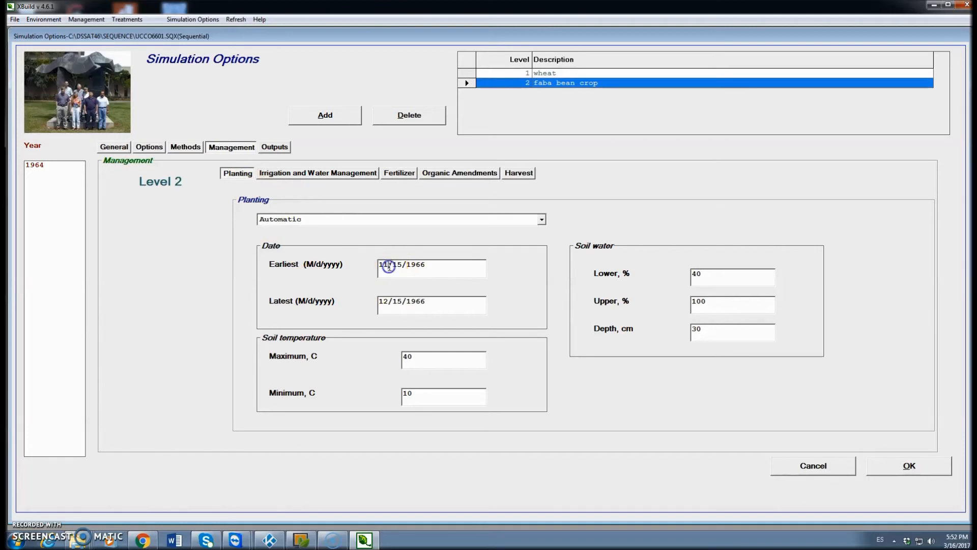
key(BackSpace)
text(0)
key(BackSpace)
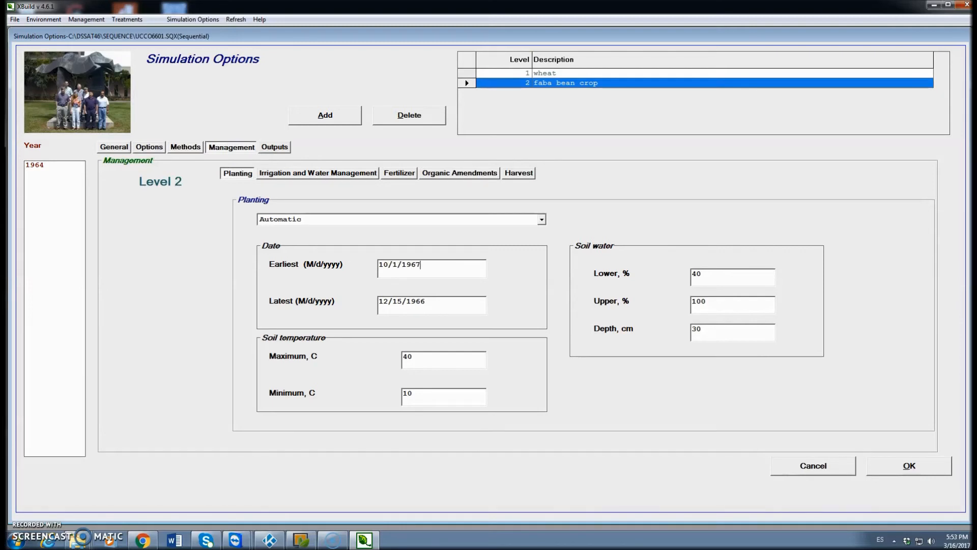
- Set the latest automatic planting date of the faba bean simulation level to 10/31/1967
click(383, 303)
key(Delete)
text(0)
click(392, 303)
text(31)
key(Delete)
key(Delete)
click(473, 306)
click(433, 302)
- Set fertilizer management for the faba bean level to Not fertilized and accept the simulation options
click(397, 174)
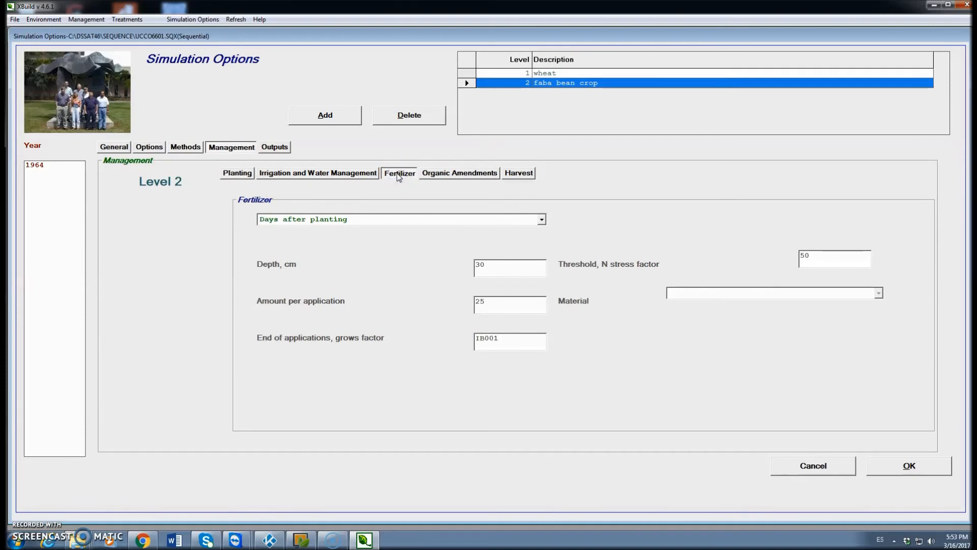
click(541, 219)
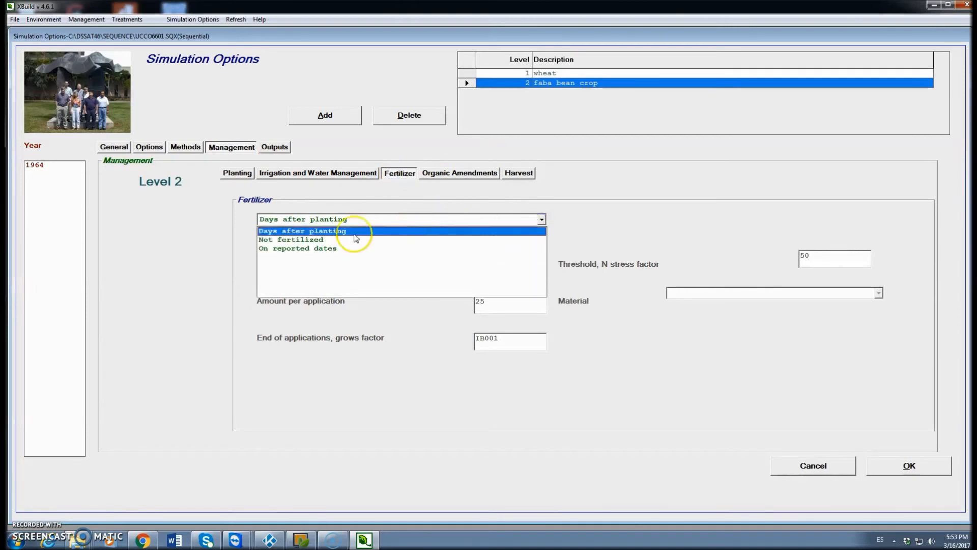
click(308, 239)
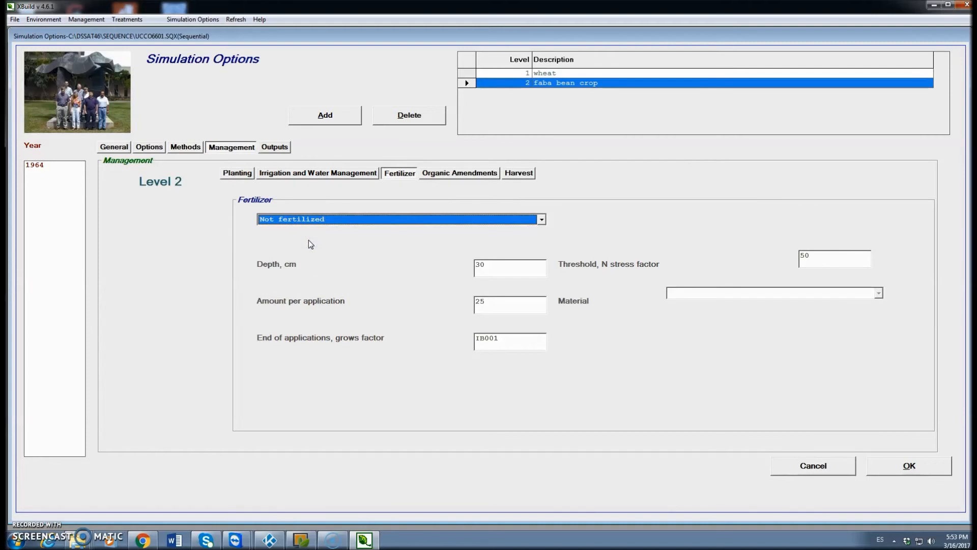
click(516, 173)
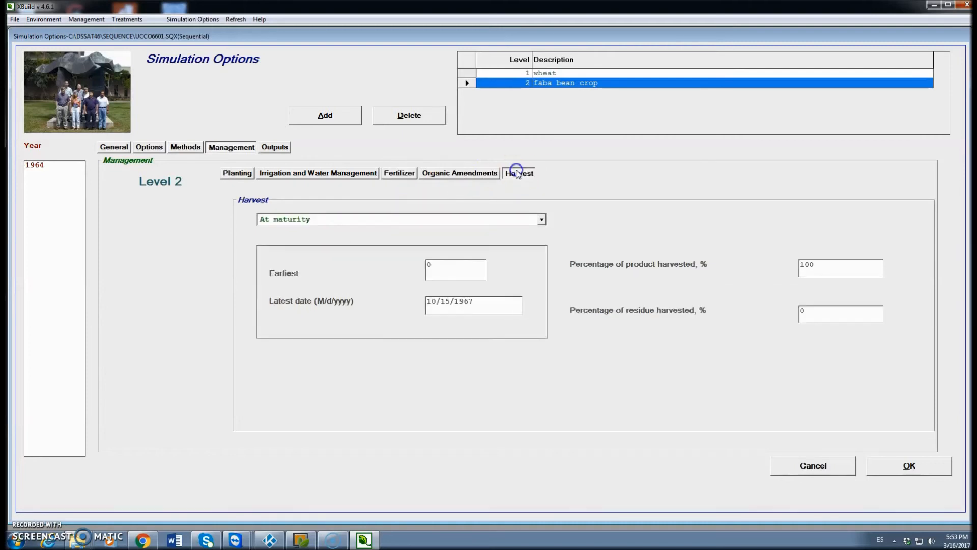
click(910, 467)
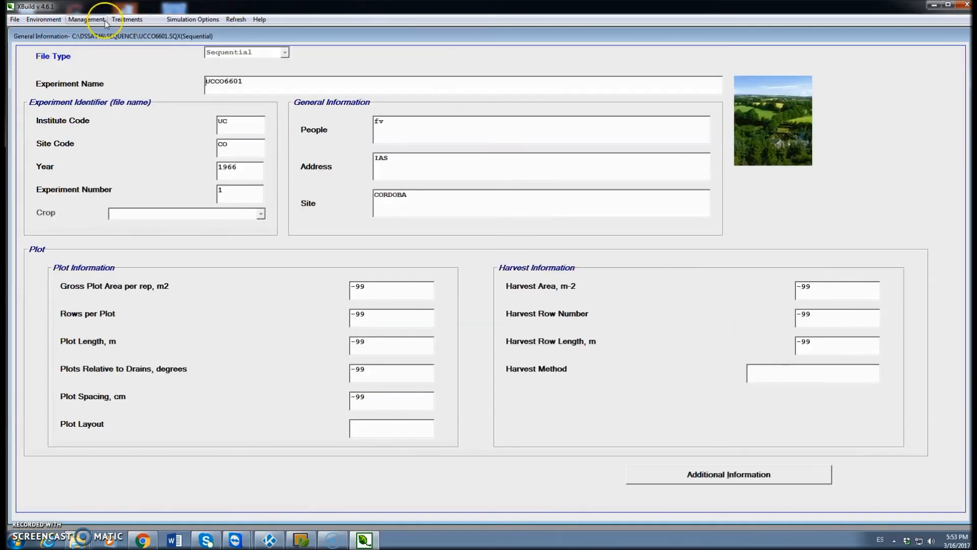
- In the treatments, assign simulation control 1 to the first wheat rotation and 2 to faba bean, and accept the table
click(131, 21)
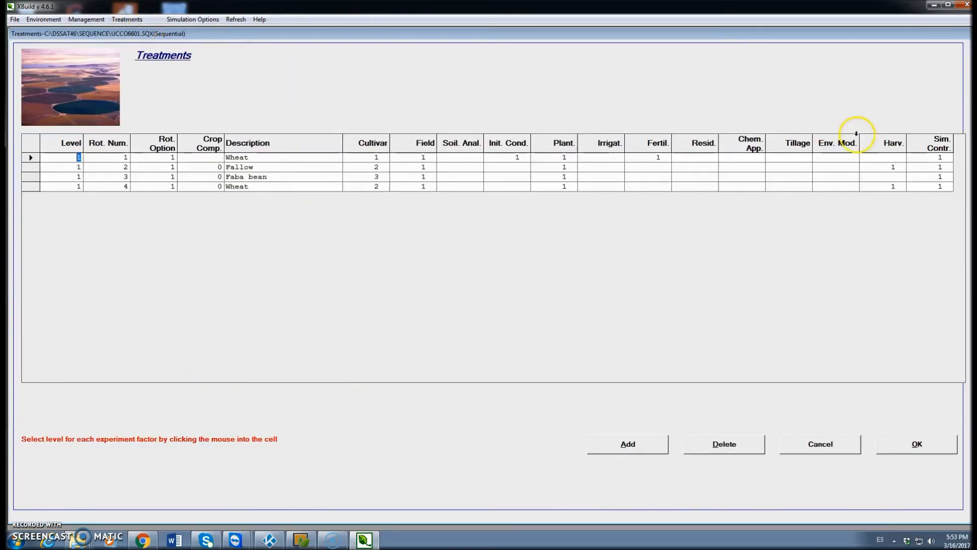
click(944, 159)
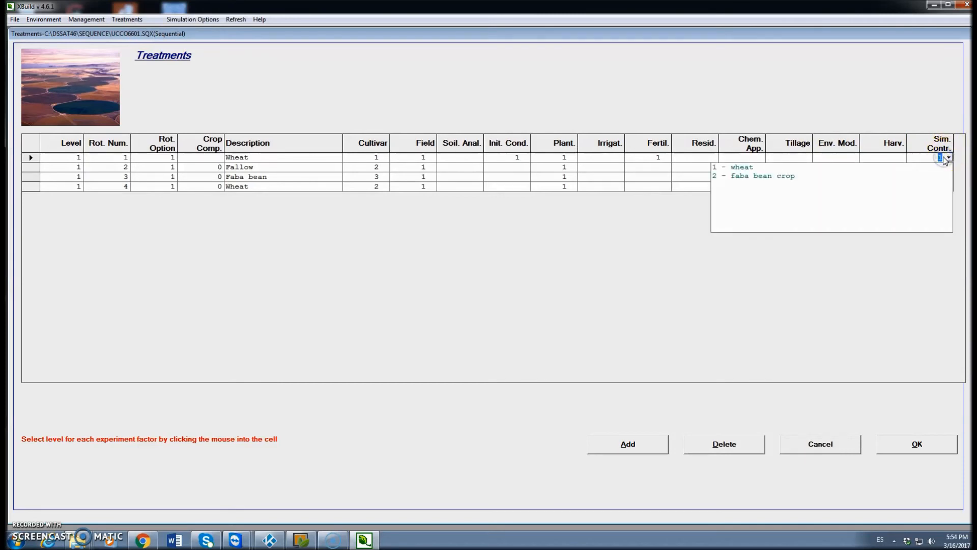
click(751, 168)
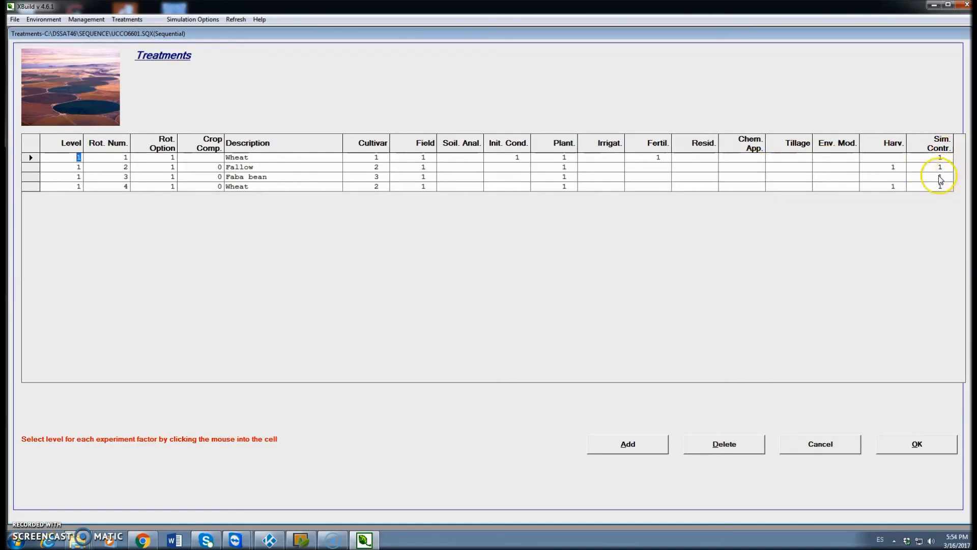
click(922, 178)
click(747, 199)
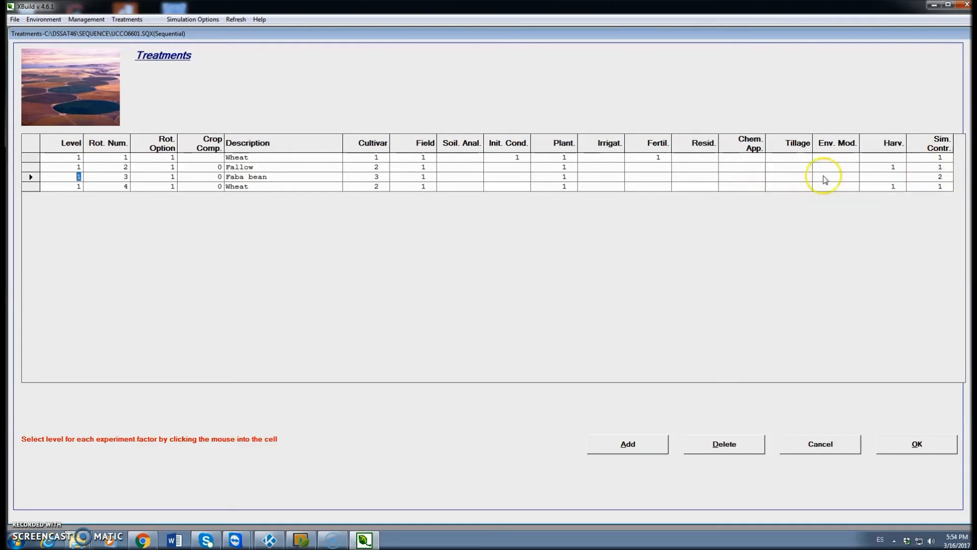
click(937, 167)
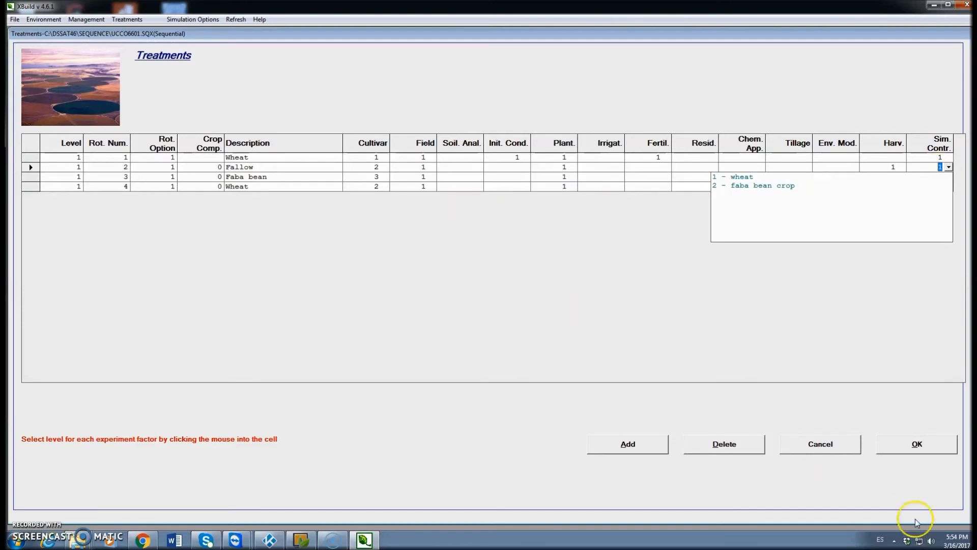
click(919, 444)
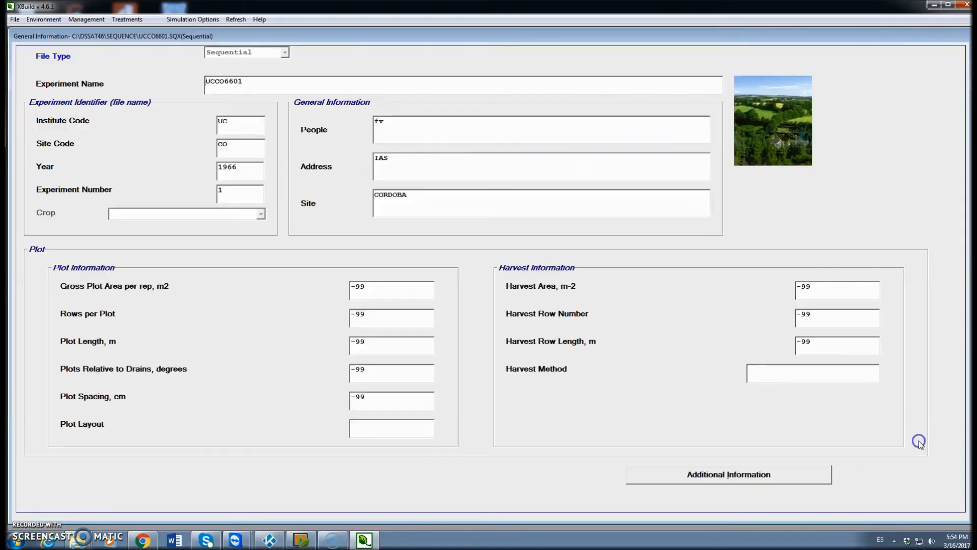
- Add simulation options level 3 based on the faba bean level and describe it as "fallow"
click(207, 16)
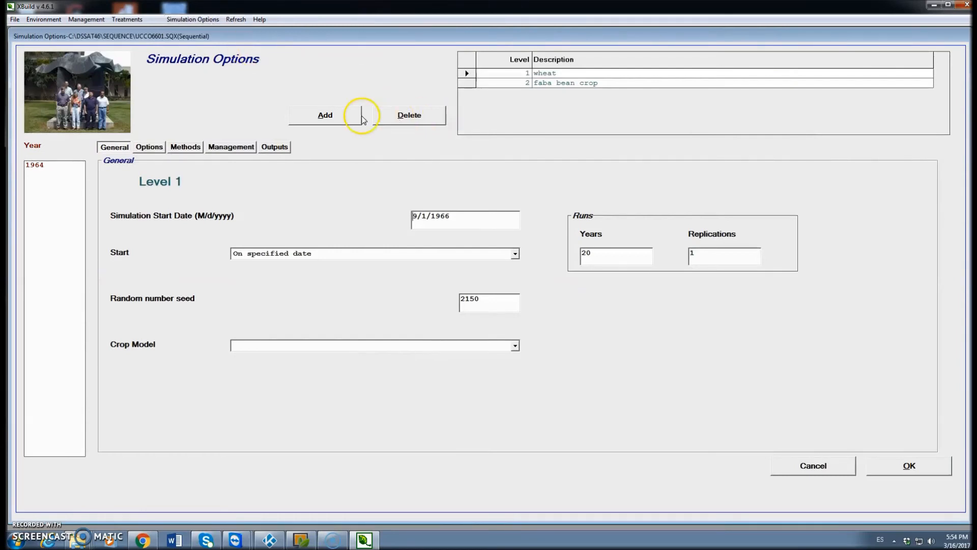
click(462, 82)
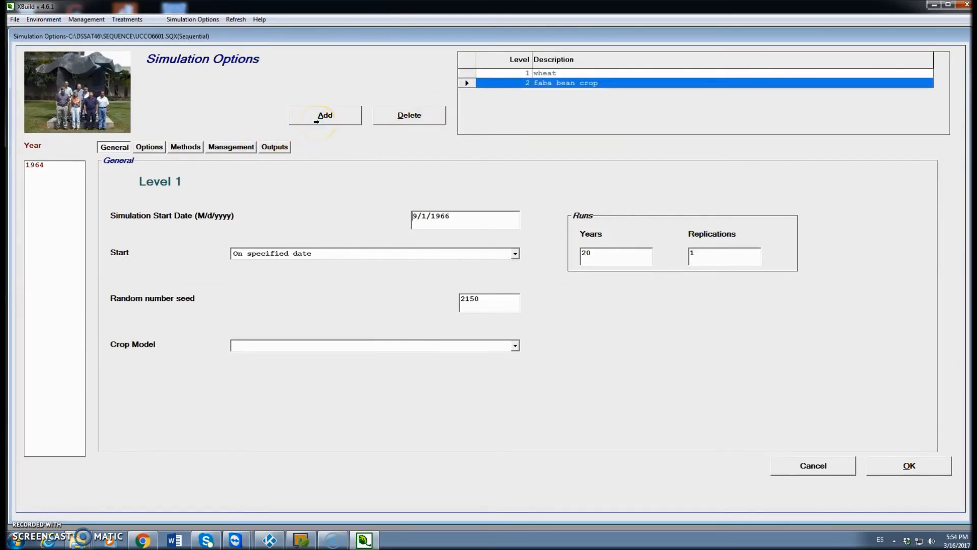
click(402, 116)
click(326, 116)
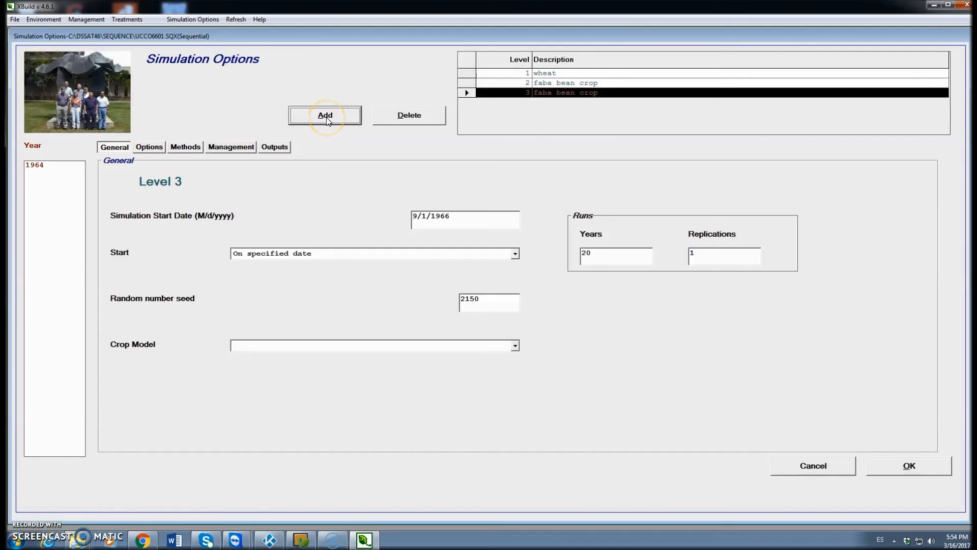
click(543, 94)
text(fallow)
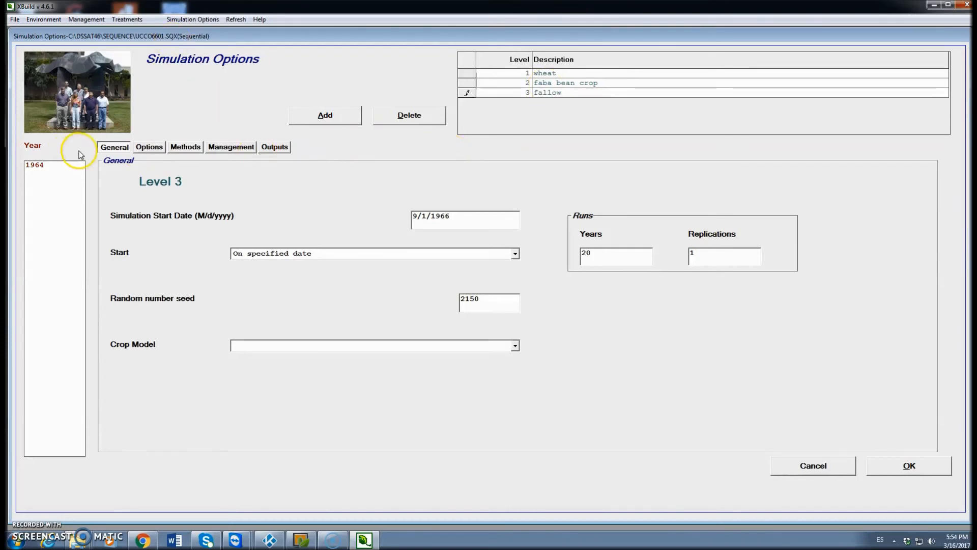
- Set Symbiosis to No for the fallow simulation level, review its methods and management settings, and accept the simulation options
click(154, 147)
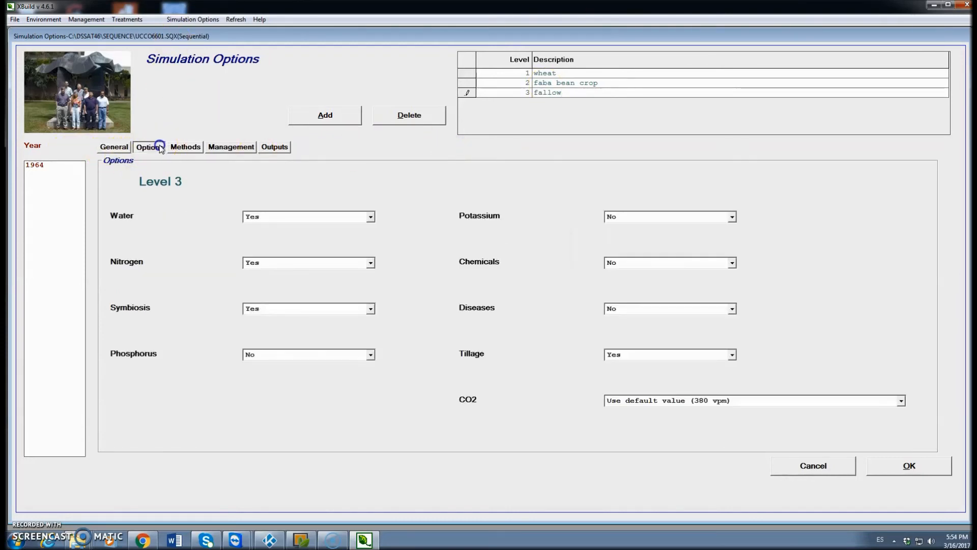
click(370, 309)
click(249, 319)
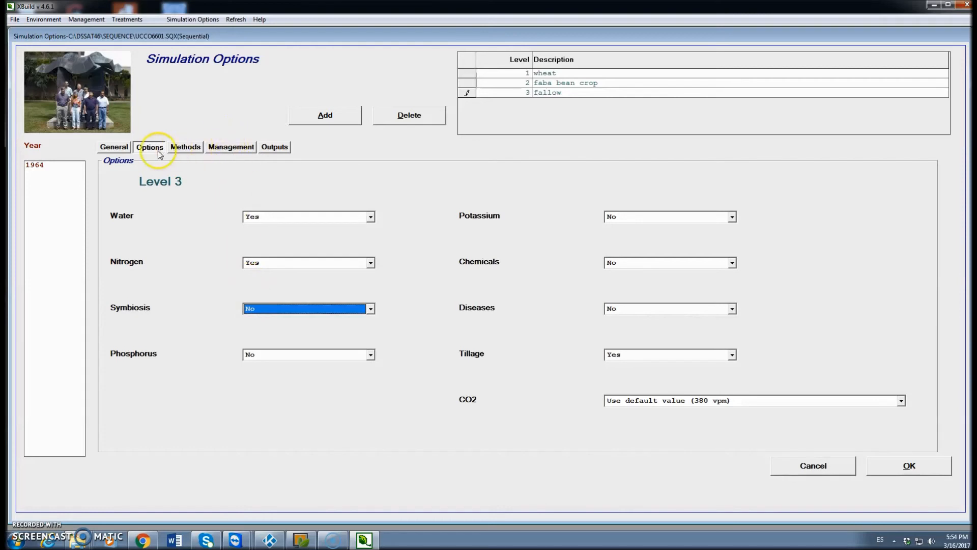
click(186, 148)
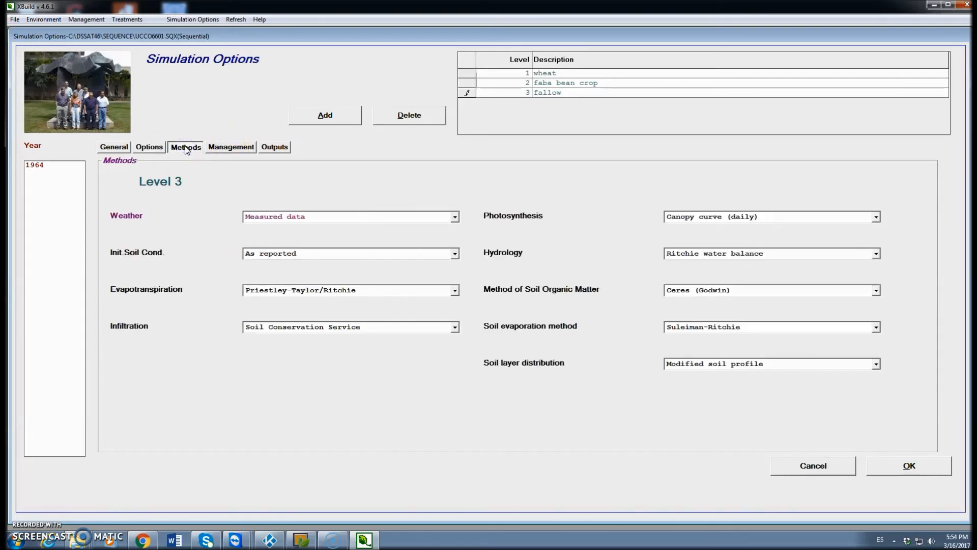
click(235, 147)
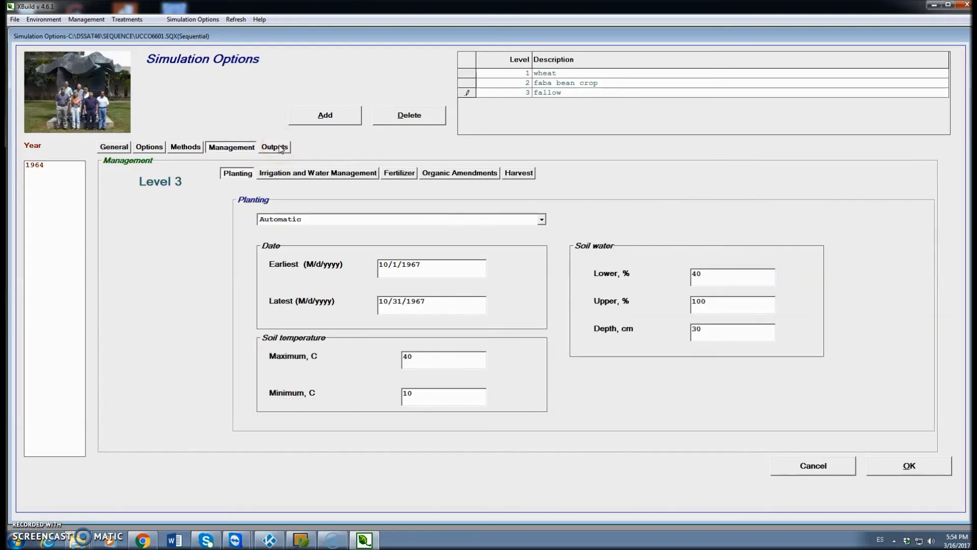
click(909, 465)
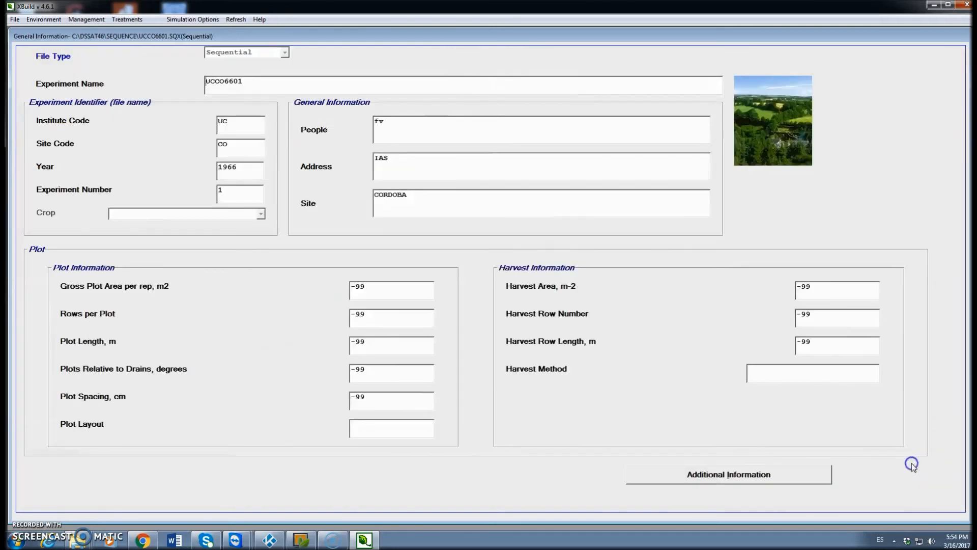
- In the treatments, assign simulation control 3 (fallow) to rotation numbers 2 and 4
click(123, 21)
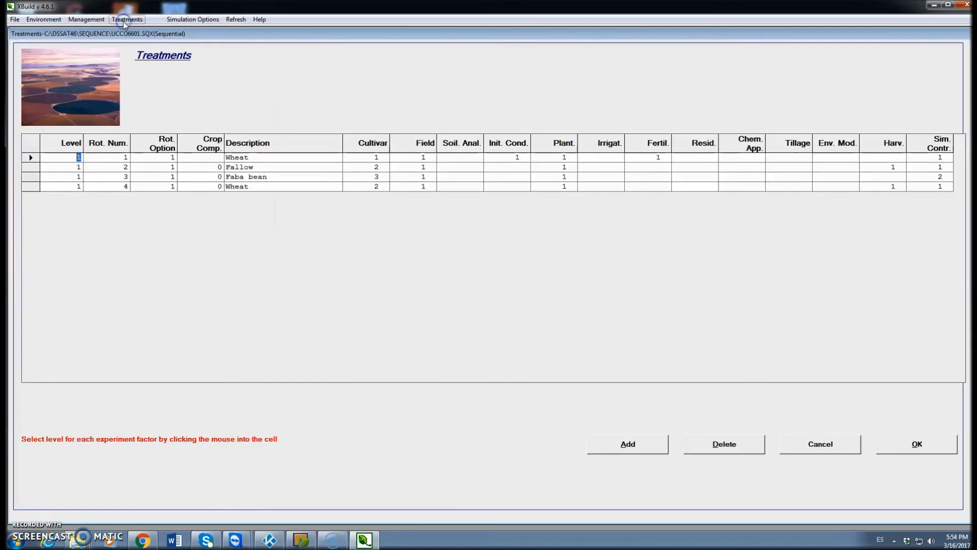
click(940, 167)
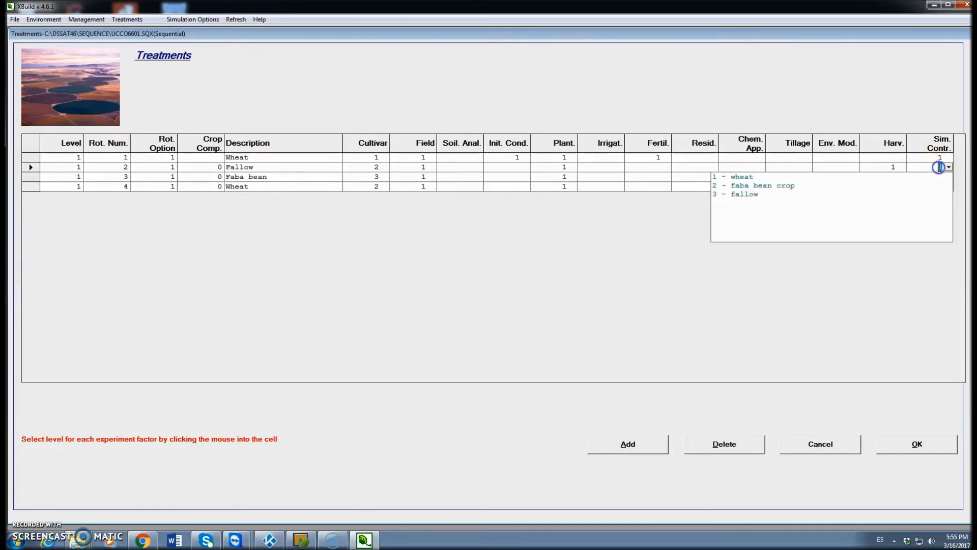
click(738, 194)
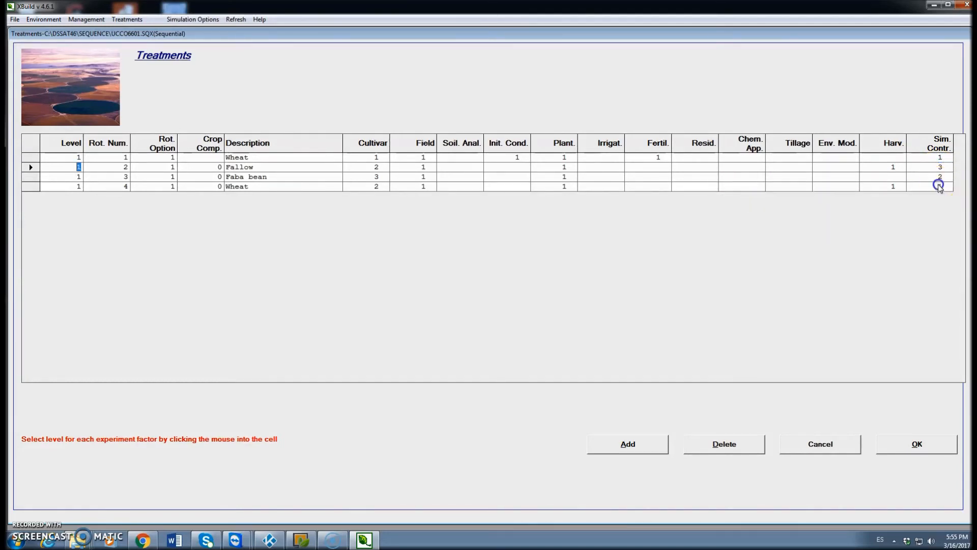
click(939, 186)
click(746, 217)
- Change the description of rotation number 4 to "Fallow" and accept the treatments
click(242, 186)
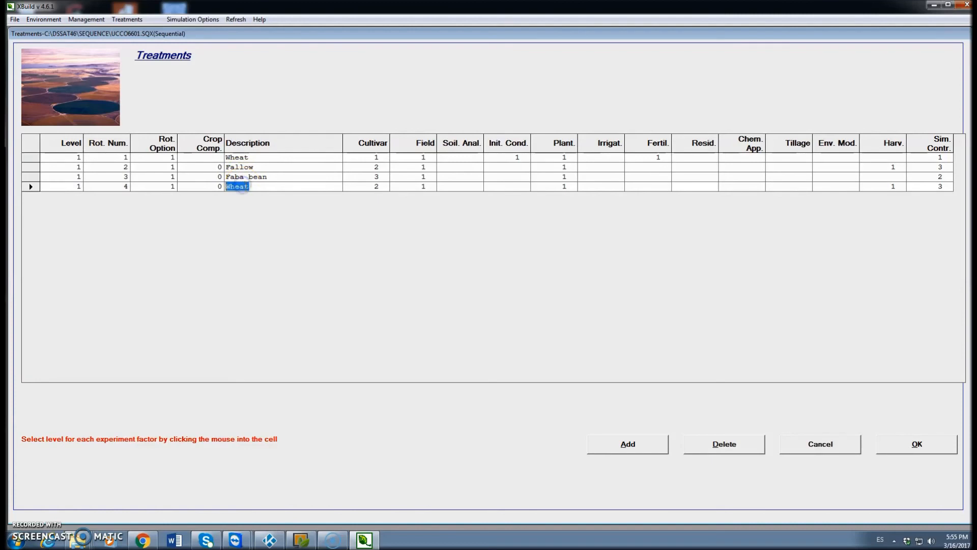
text(FA)
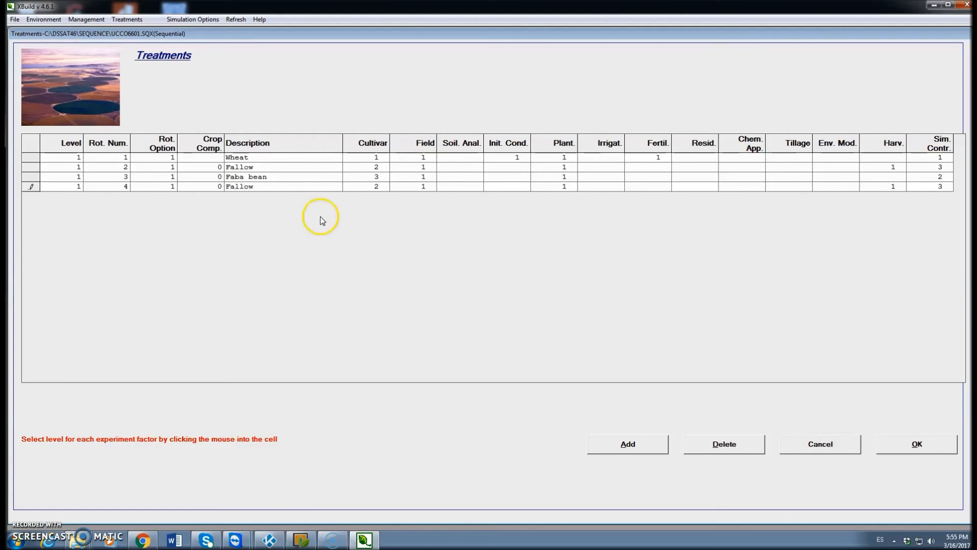
click(916, 444)
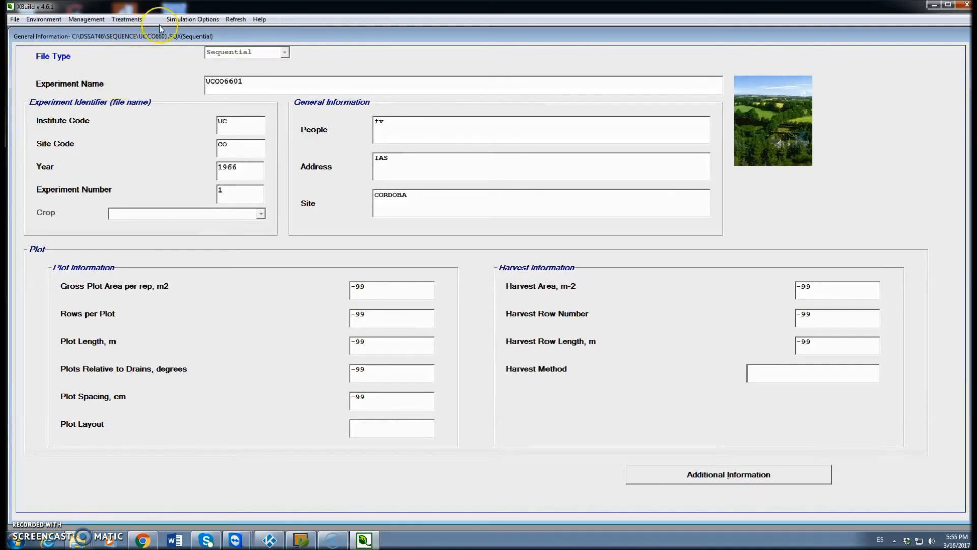
- Save the experiment as UCCO6601.SQX in the Sequence folder and check its simulation options
click(15, 19)
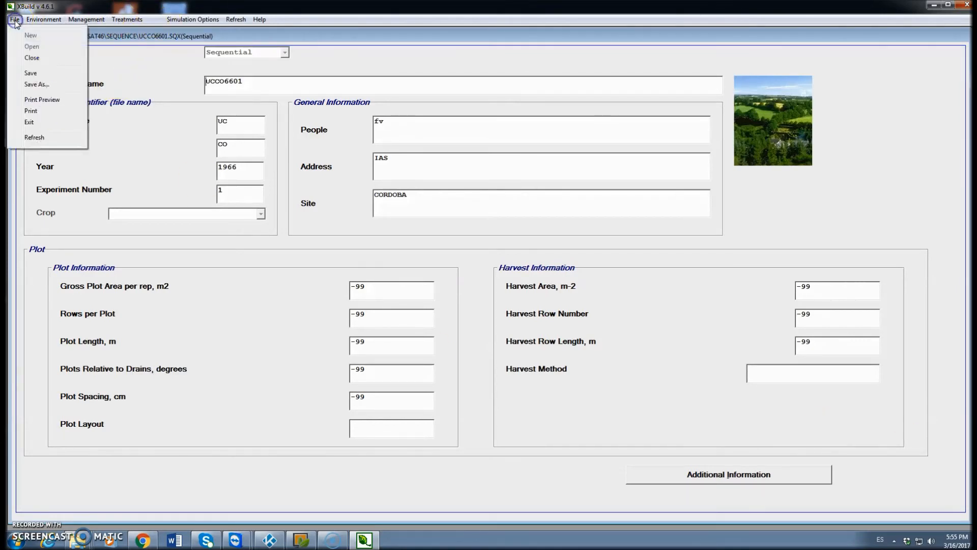
click(41, 85)
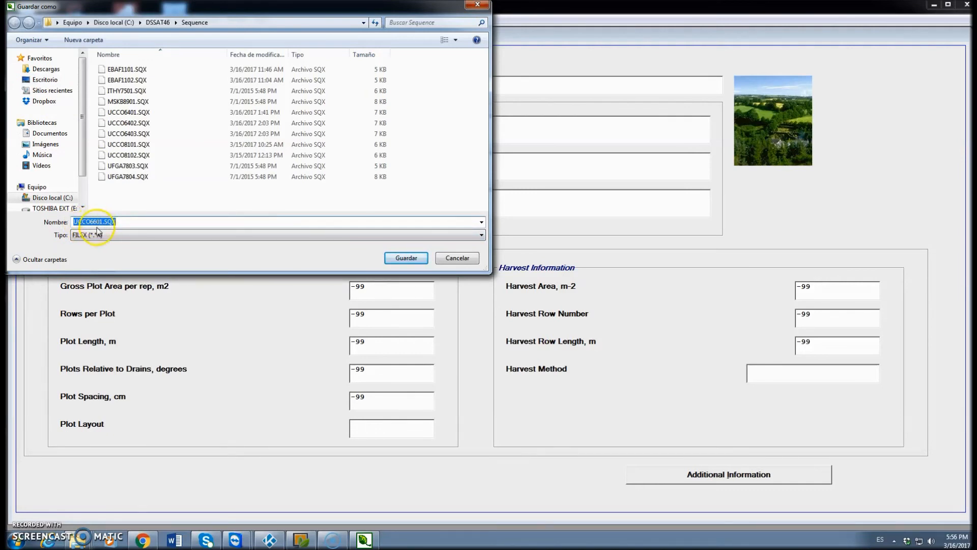
click(400, 259)
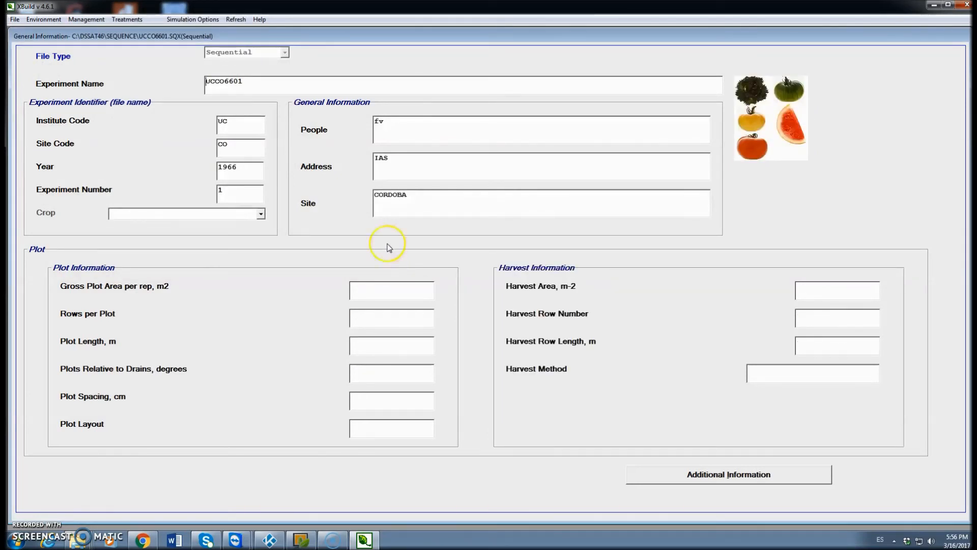
click(195, 19)
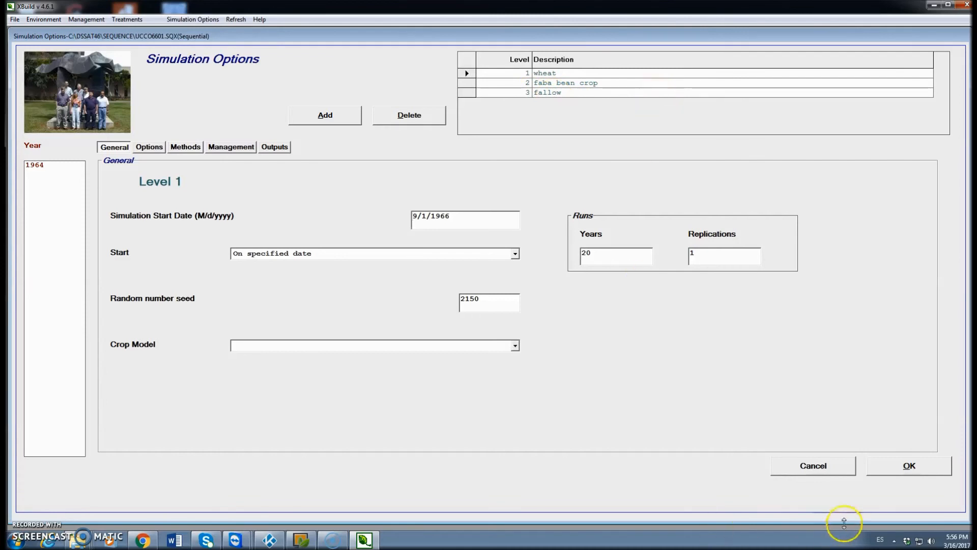
click(898, 465)
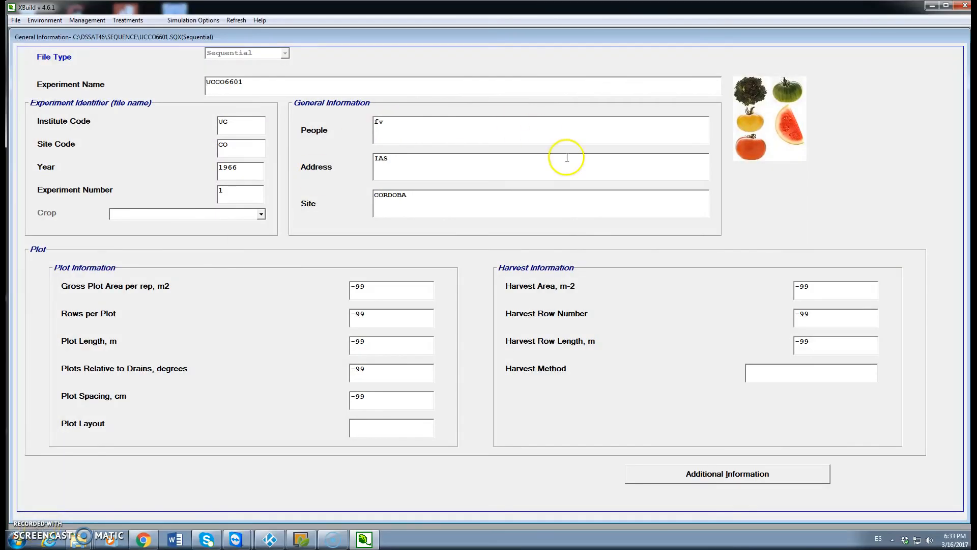
- Review the dates and management option of both fallow harvest levels
click(94, 21)
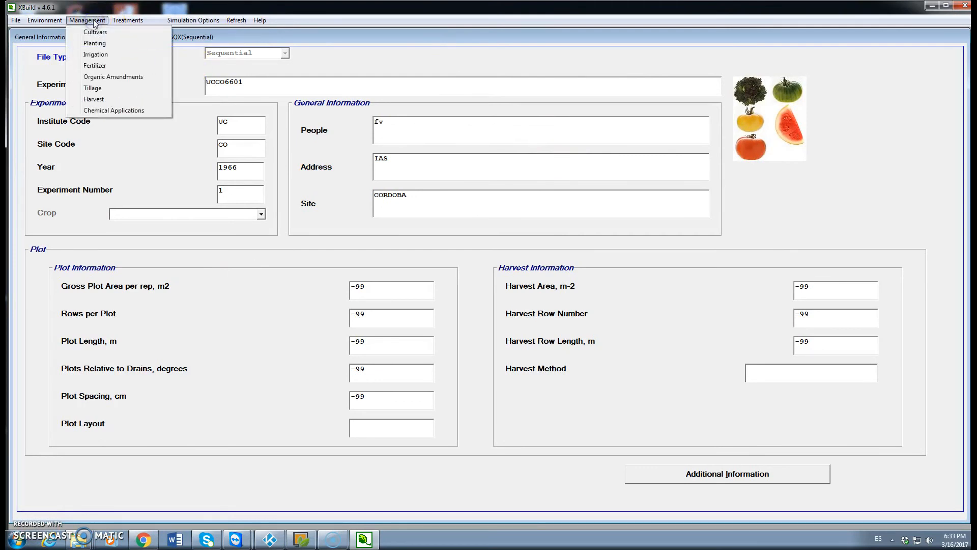
click(105, 99)
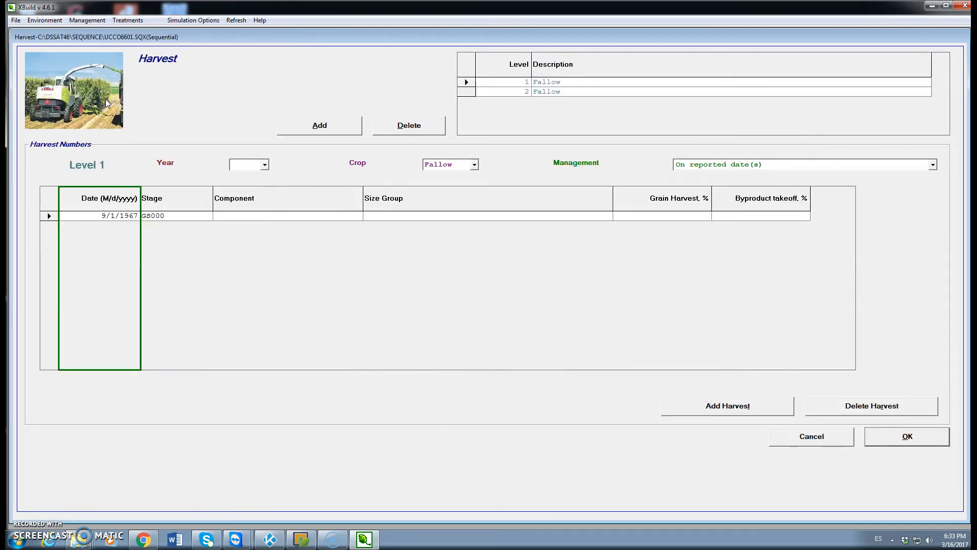
click(464, 92)
click(464, 83)
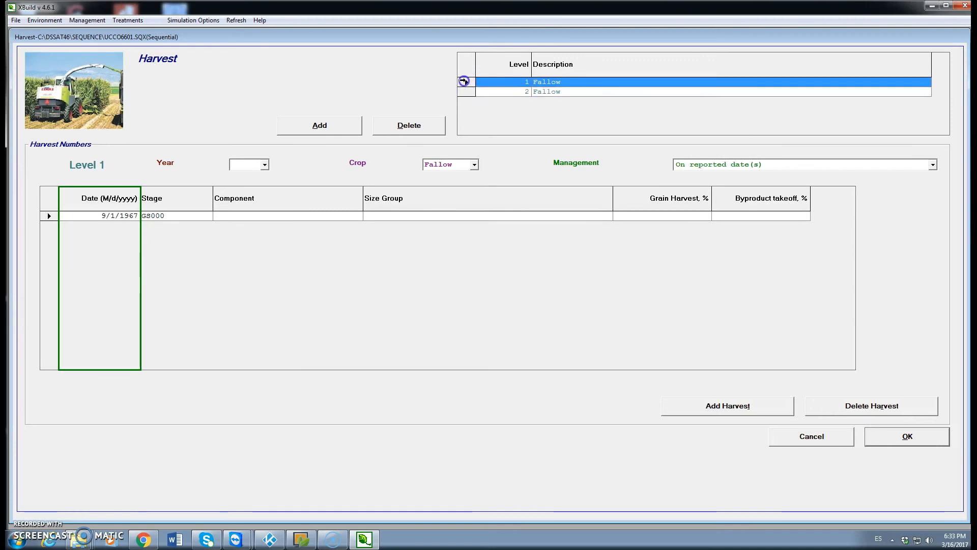
click(795, 164)
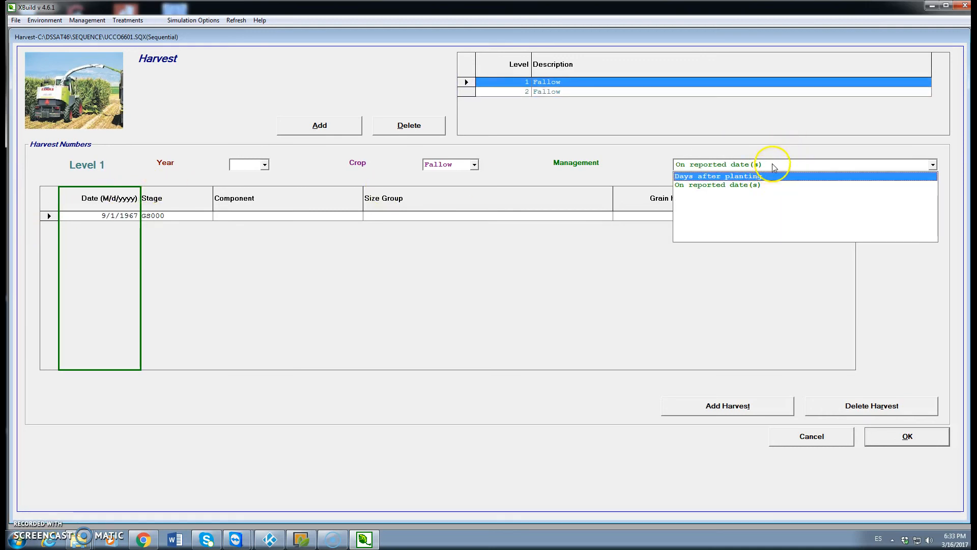
click(773, 166)
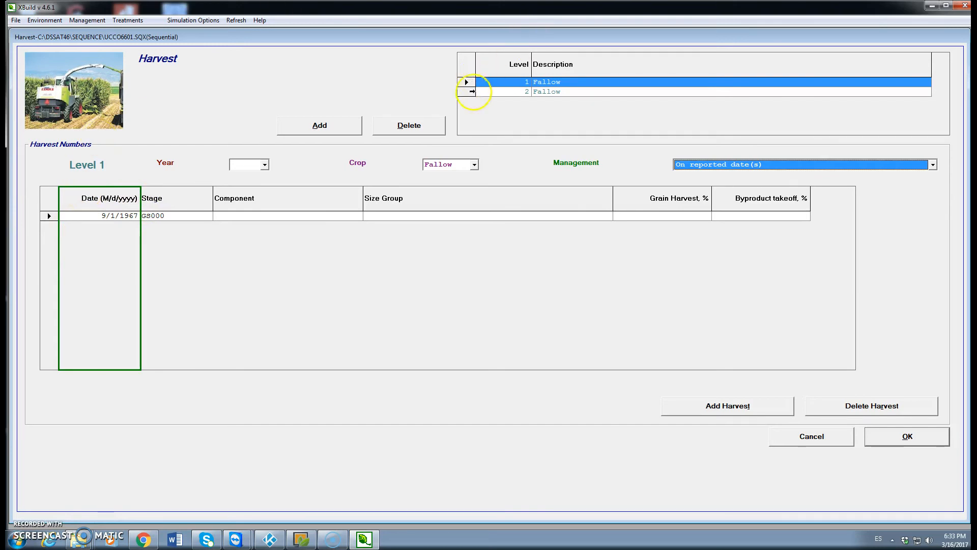
click(464, 92)
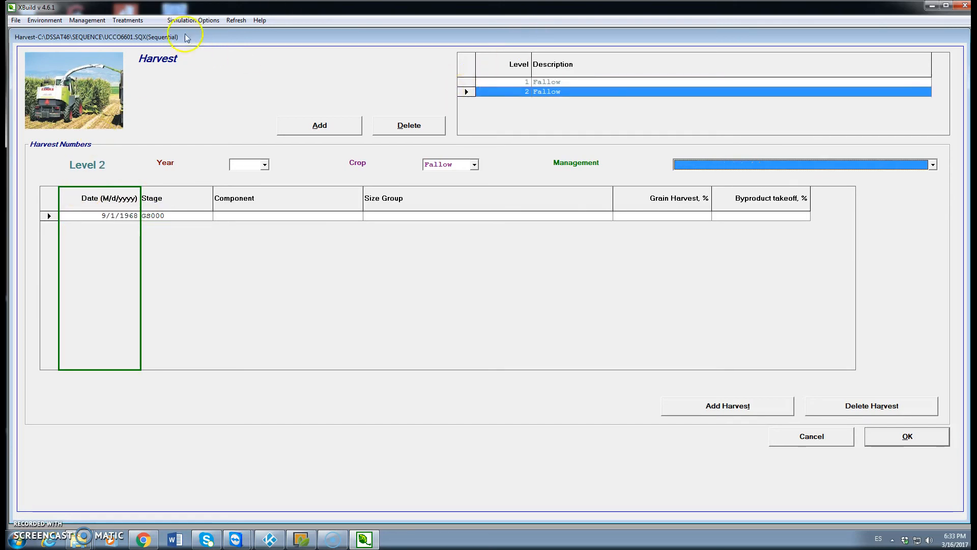
- Set harvest management of the fallow simulation level to On reported date(s) and accept the simulation options
click(195, 22)
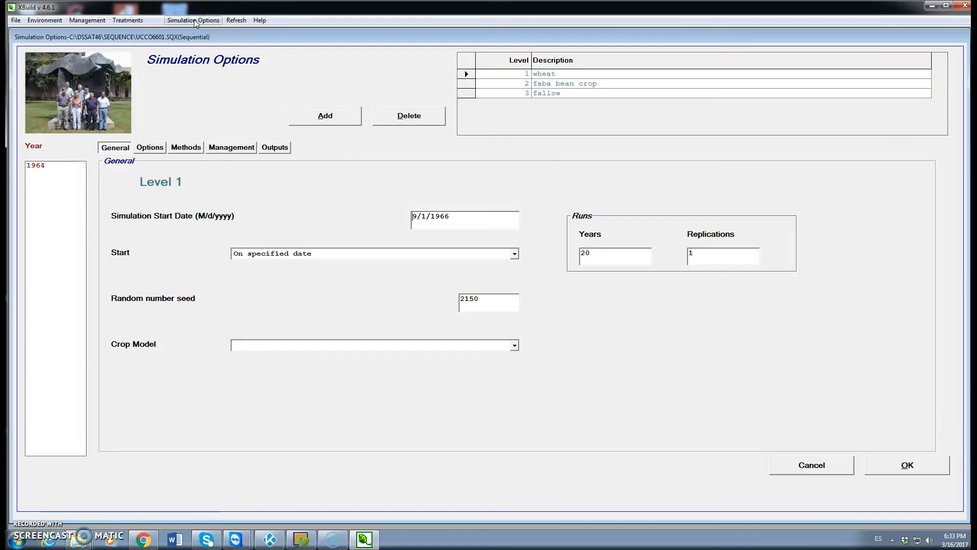
click(463, 94)
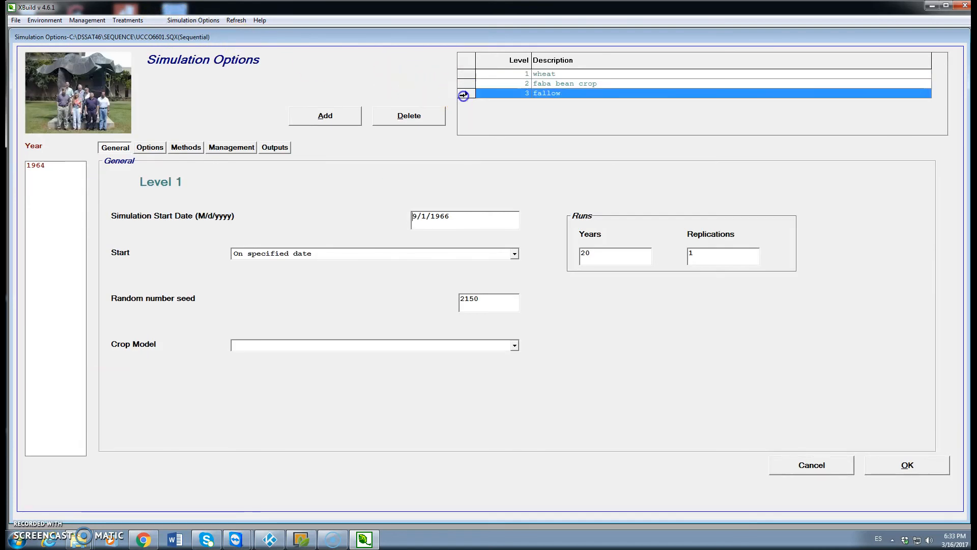
click(228, 147)
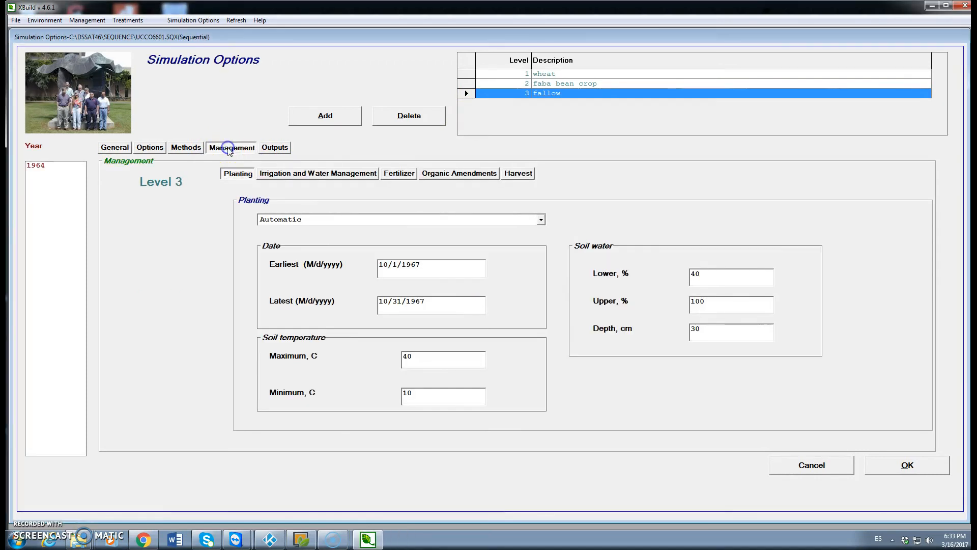
click(527, 175)
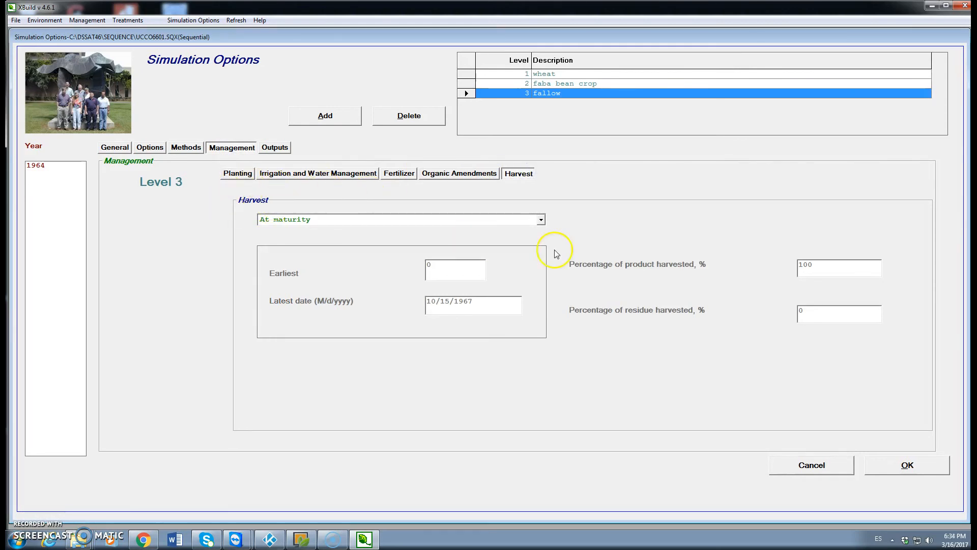
click(541, 219)
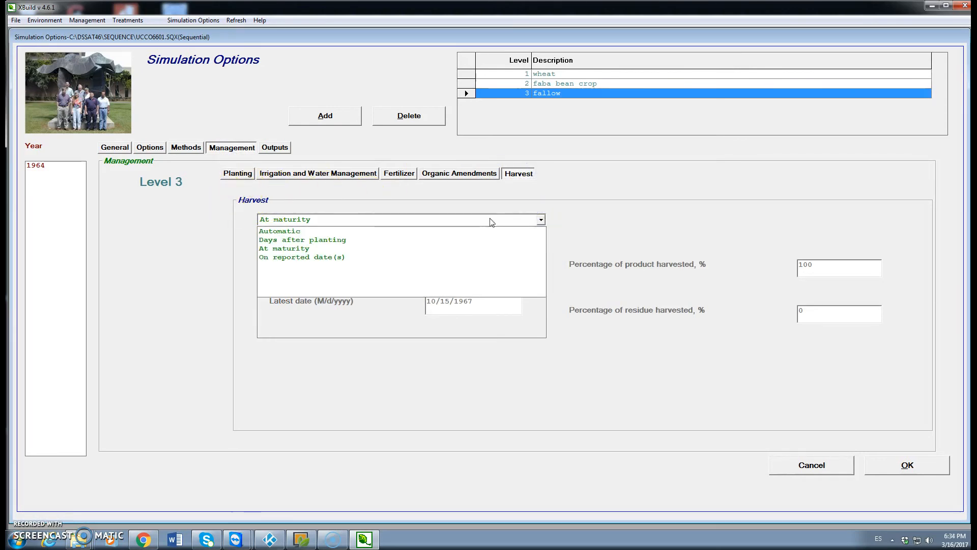
click(310, 257)
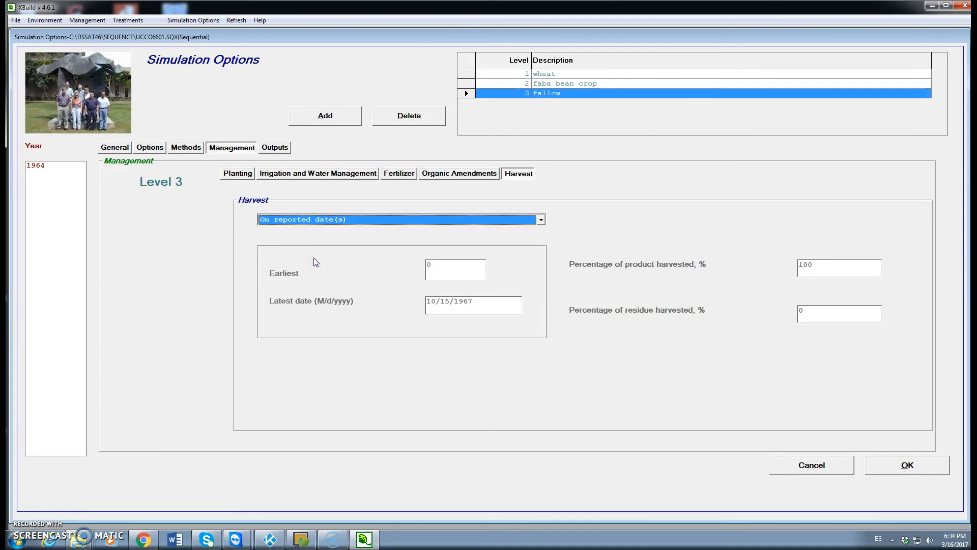
click(902, 473)
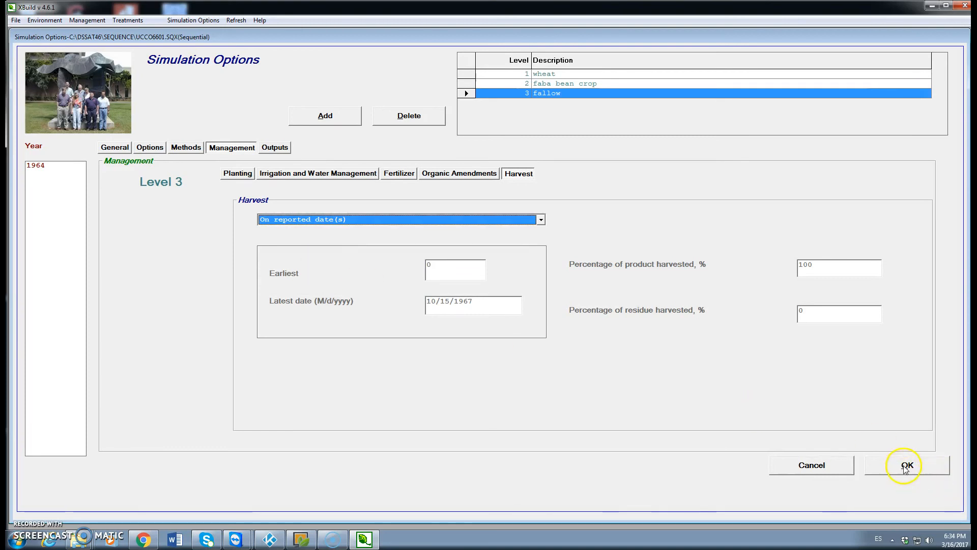
- In the treatments, assign harvest level 1 to rotation number 2 and harvest level 2 to rotation number 4
click(128, 20)
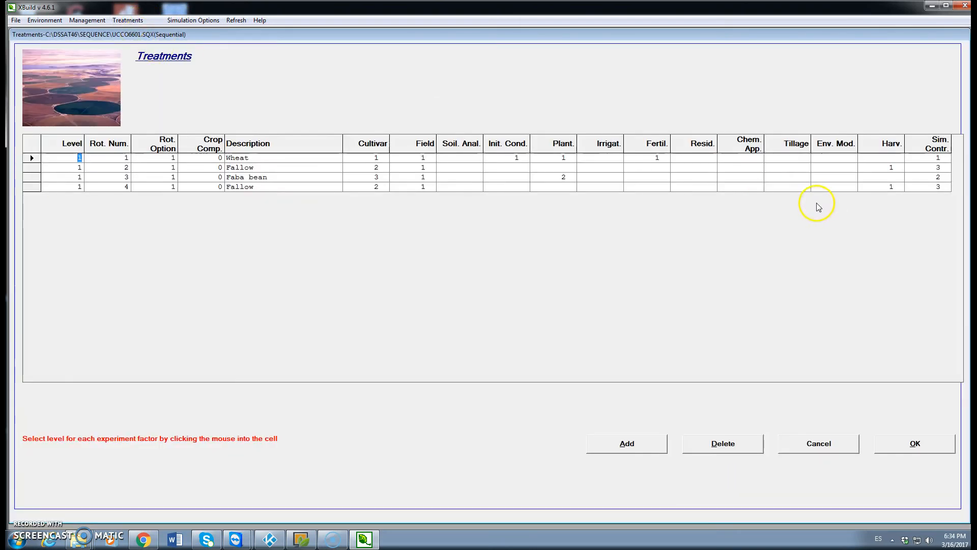
click(897, 168)
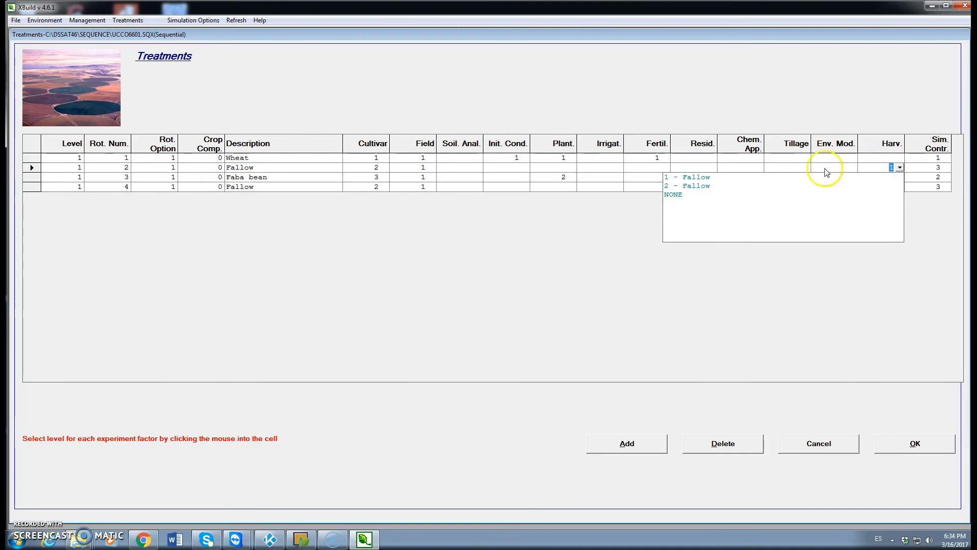
click(711, 177)
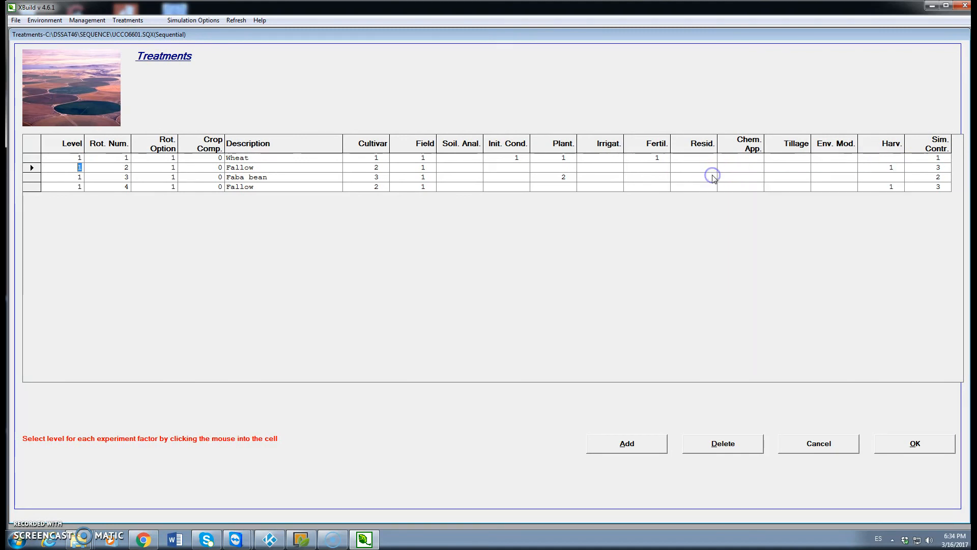
click(894, 186)
click(711, 205)
- Reselect simulation controls wheat, fallow, faba bean crop and fallow for rotation numbers 1 to 4, and accept the treatments
click(944, 158)
click(755, 167)
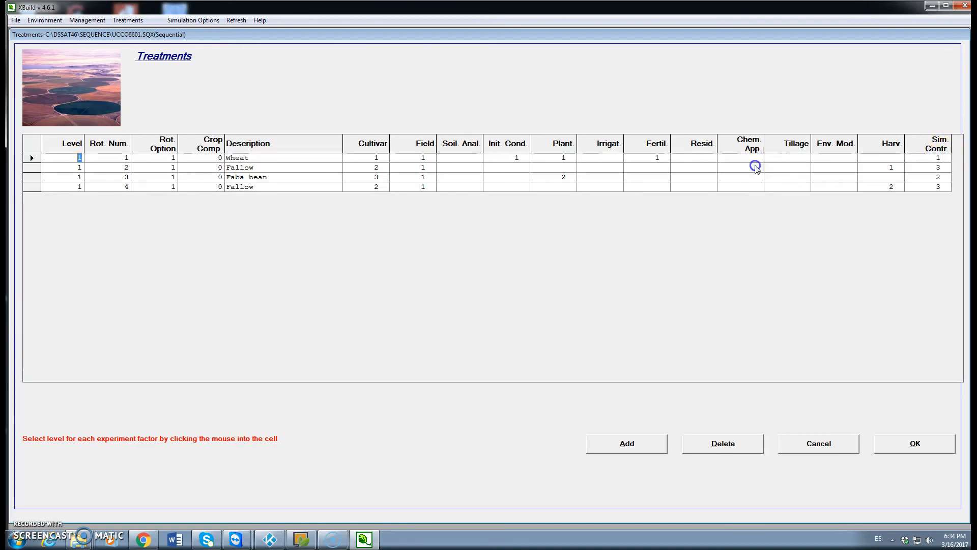
click(919, 167)
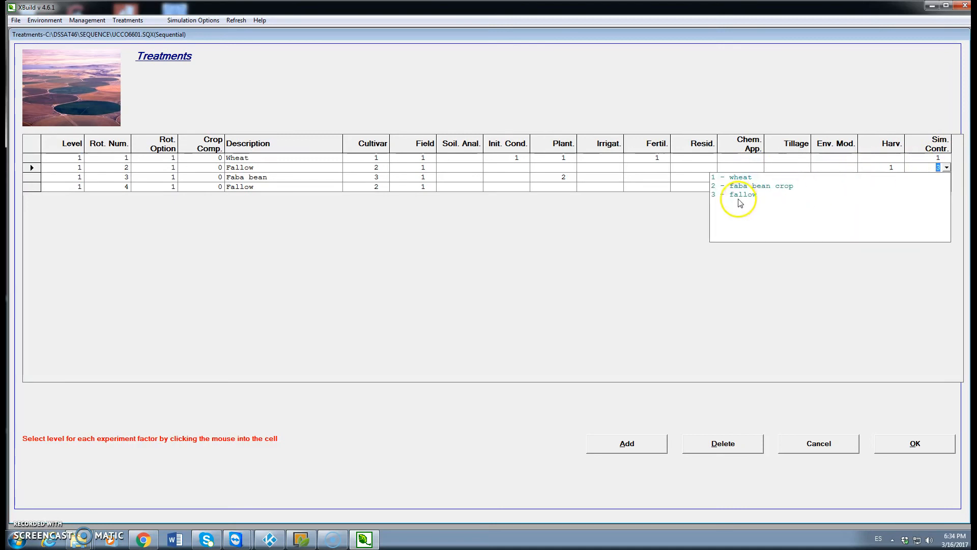
click(739, 194)
click(919, 177)
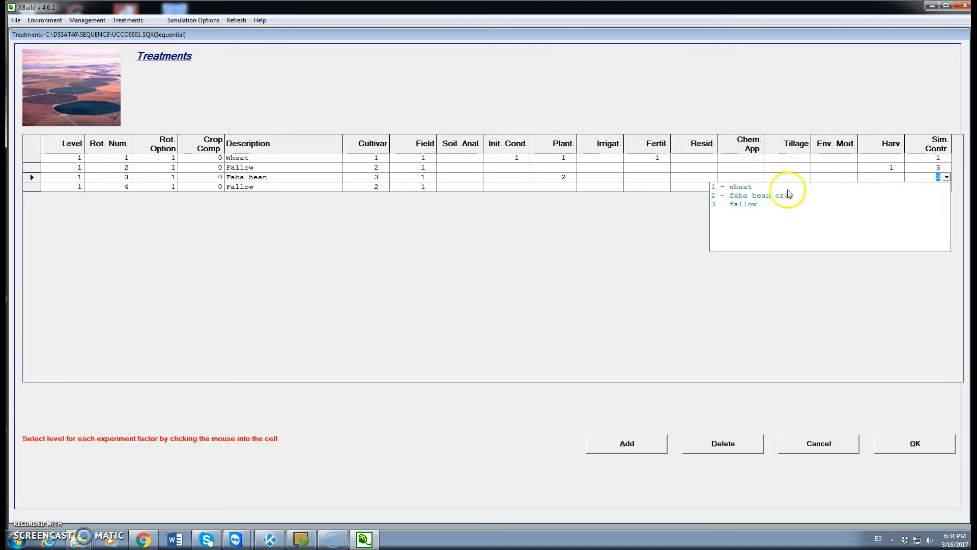
click(759, 195)
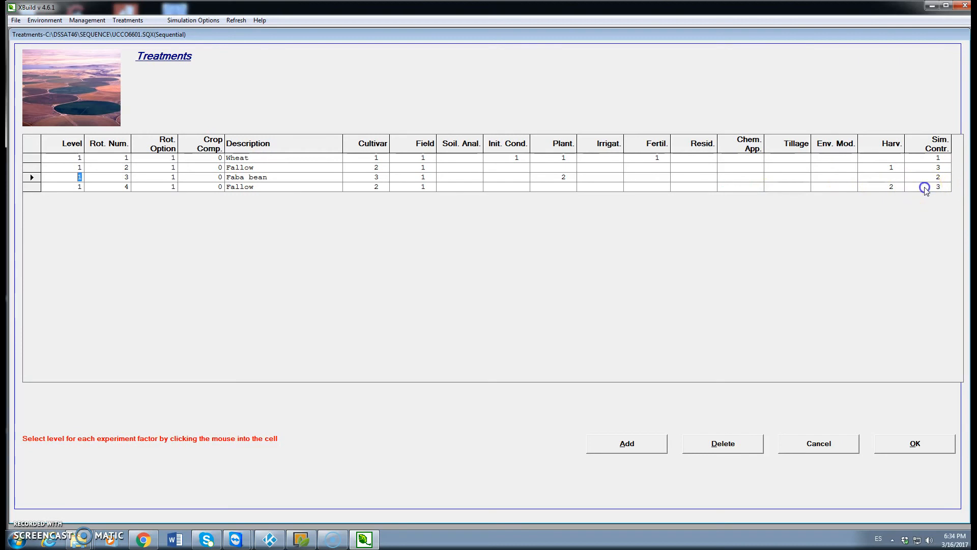
click(926, 190)
click(744, 214)
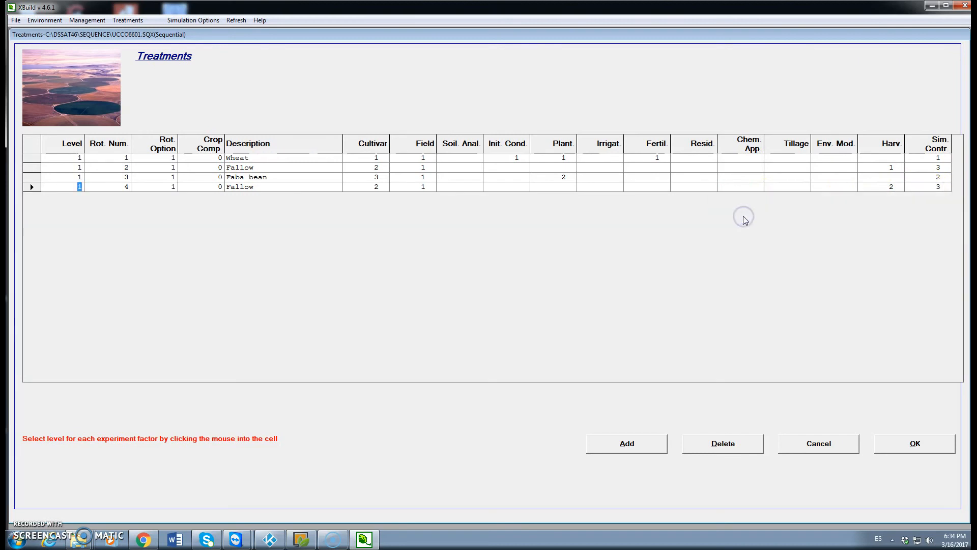
click(911, 443)
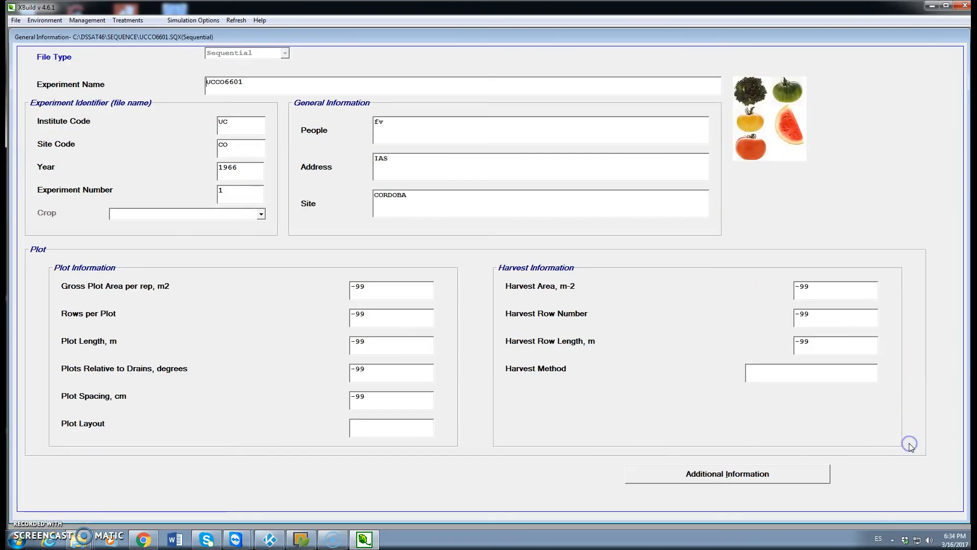
- Save the updated experiment over the existing UCCO6601.SQX in the Sequence folder
click(17, 20)
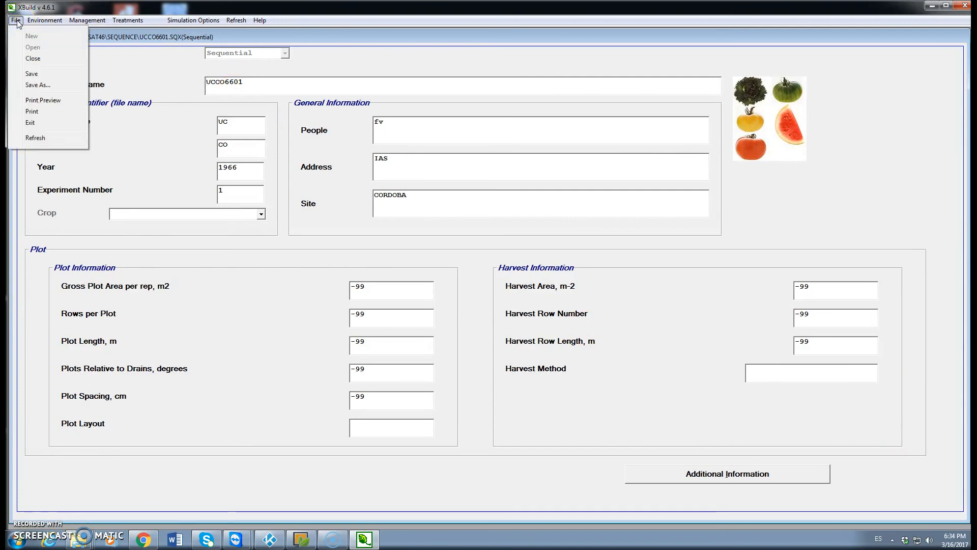
click(38, 85)
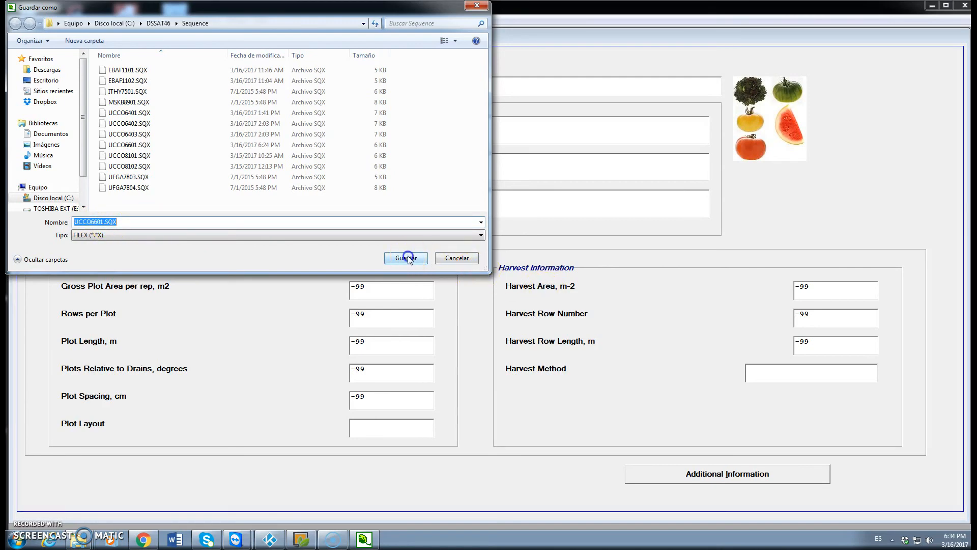
click(506, 303)
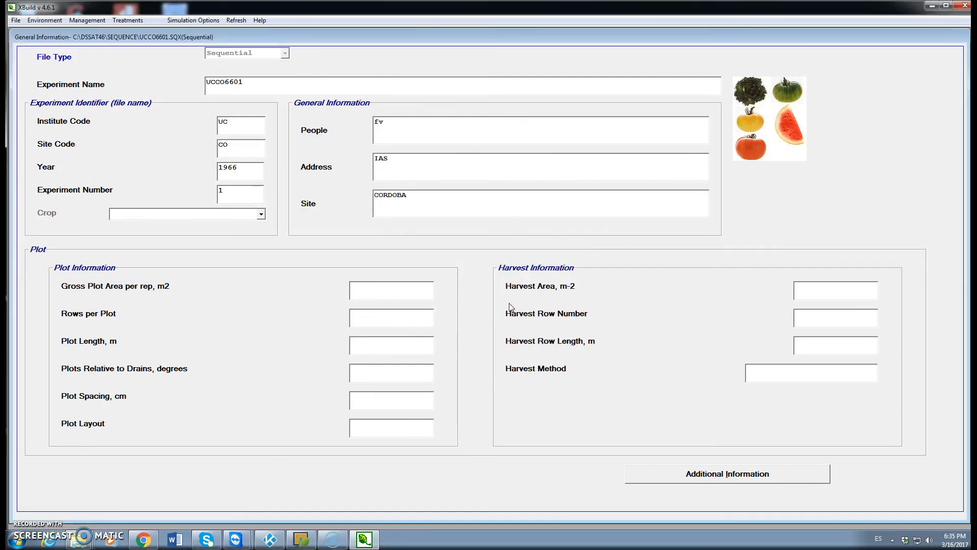
- Switch to DSSAT, reload the Sequence experiment list and select the updated UCCO6601.SQX experiment with all its treatments
click(302, 541)
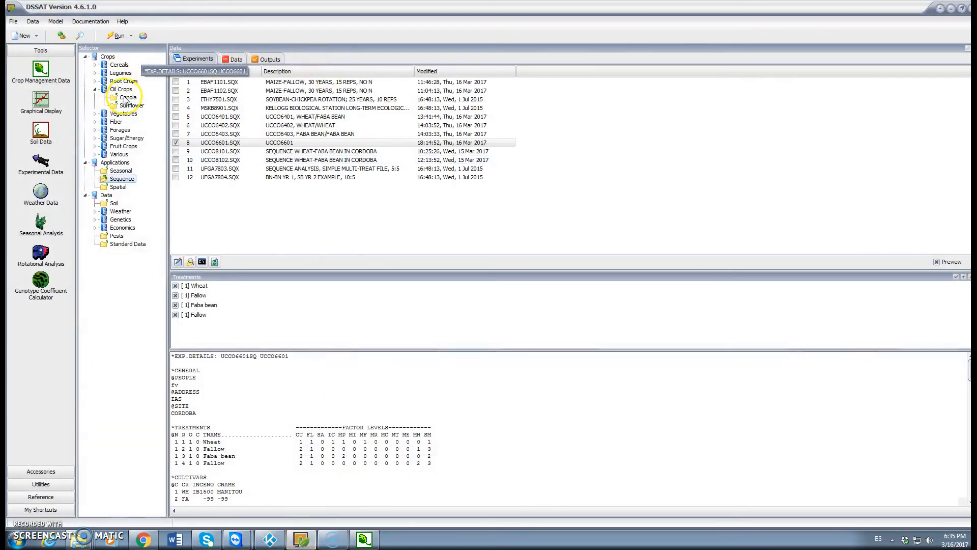
click(127, 97)
click(123, 179)
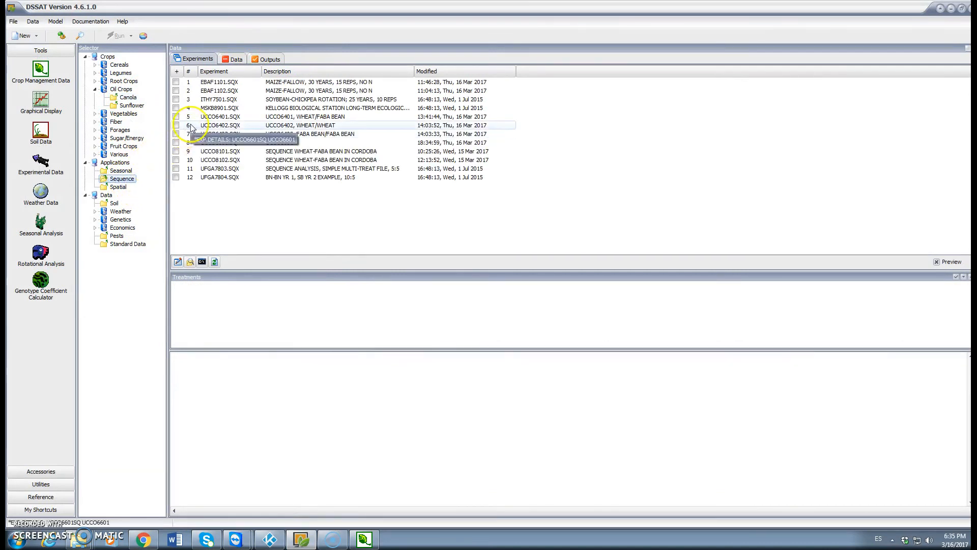
click(335, 144)
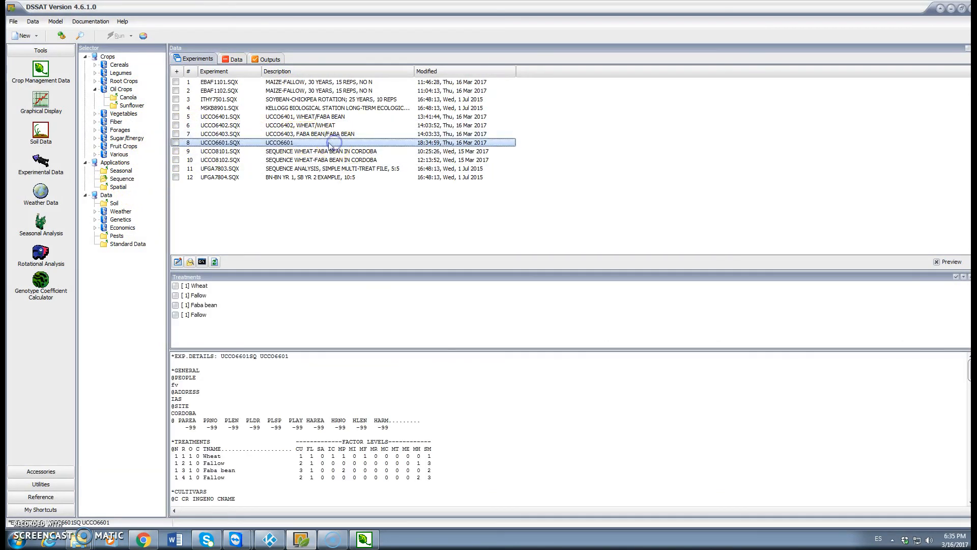
click(176, 142)
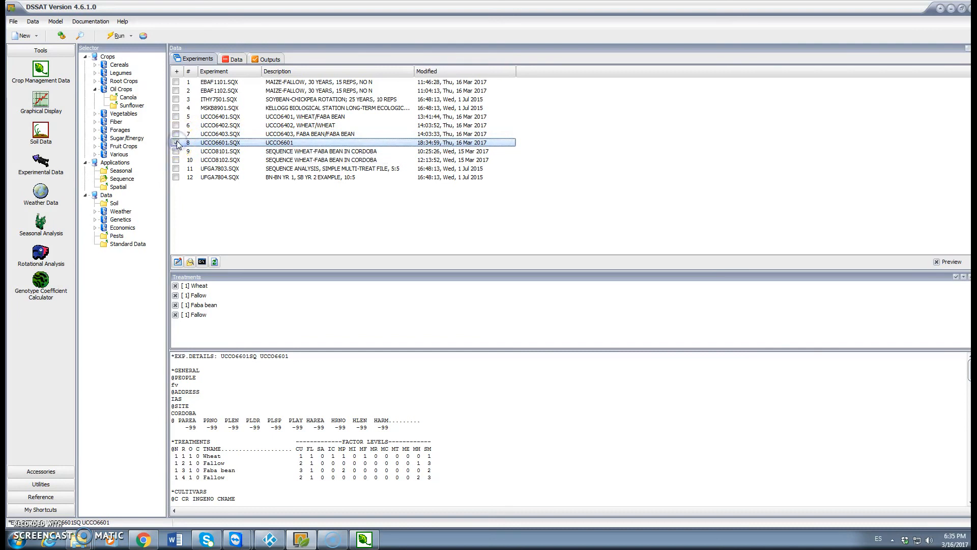
- Run the model for the wheat, fallow, faba bean and fallow treatments of UCCO6601 and dismiss the finished run
click(117, 36)
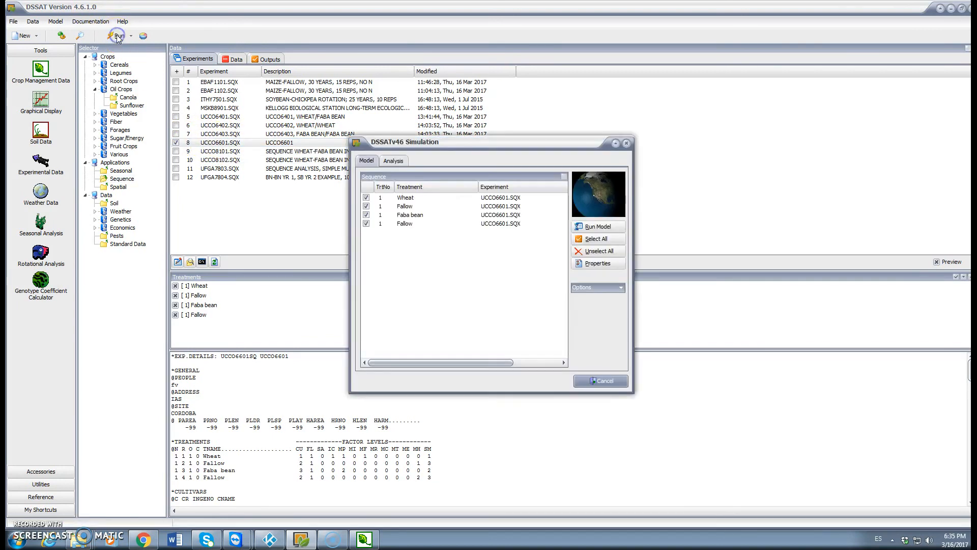
click(599, 227)
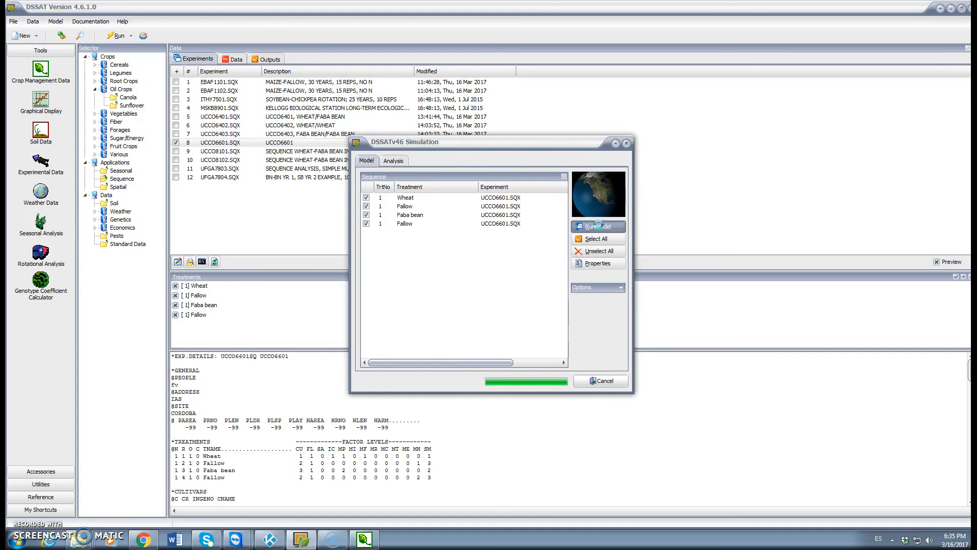
click(492, 283)
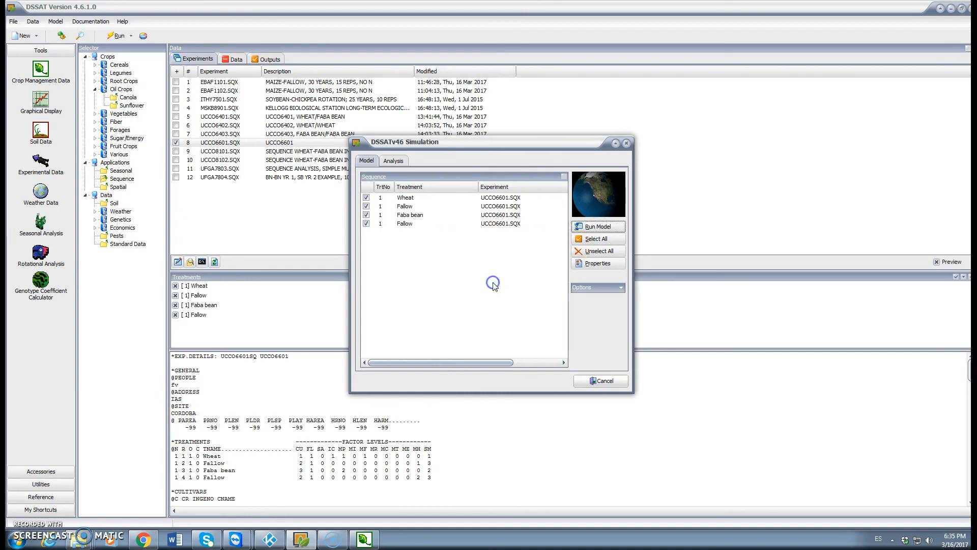
- Open the analysis of the run, accept its summary and save the sequence report as UCCO6601.OSR
click(393, 161)
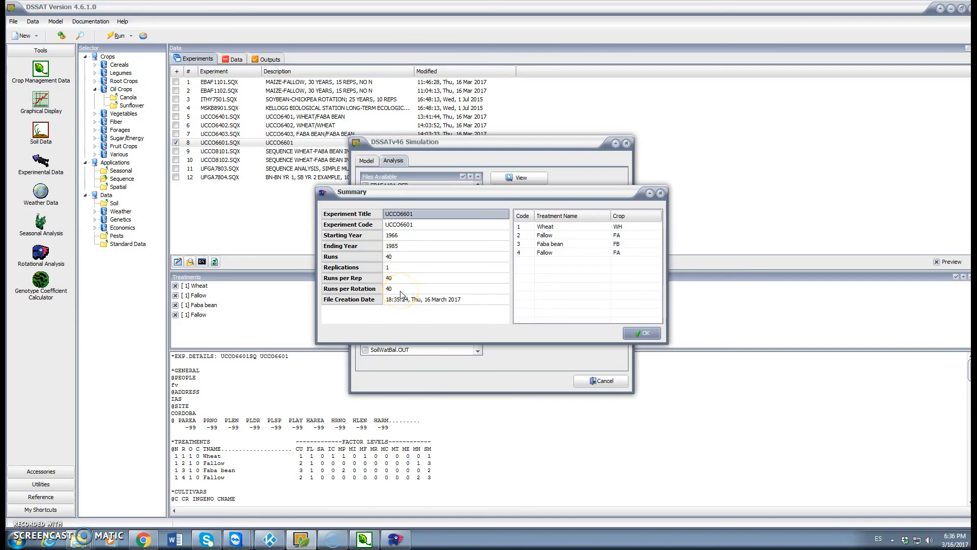
click(648, 333)
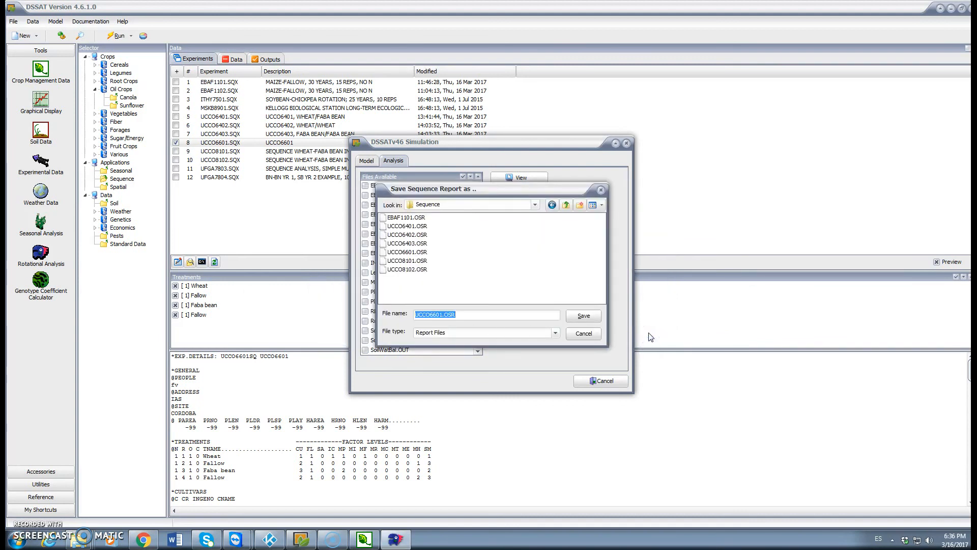
click(583, 316)
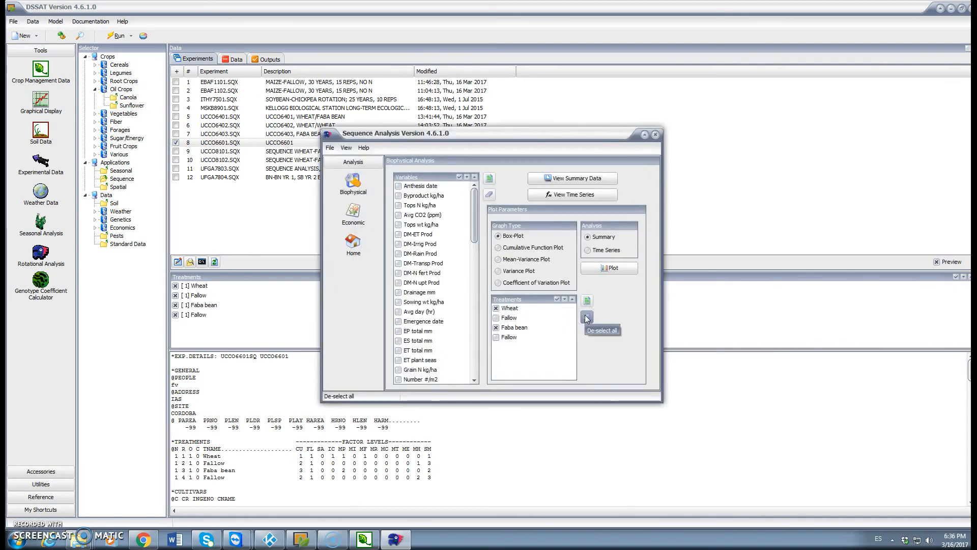
- Choose the Harvested yield variable and view its summary data for the wheat and faba bean treatments
drag(523, 132, 418, 117)
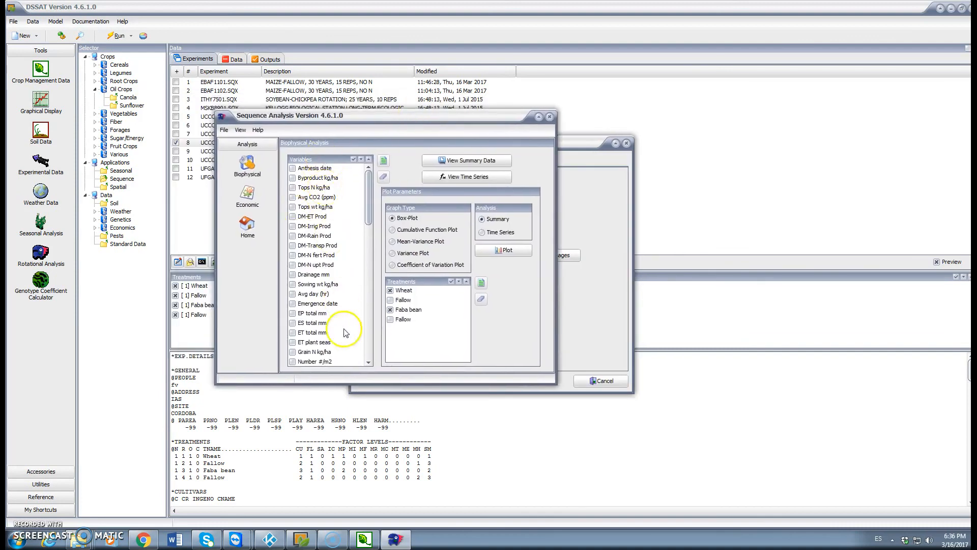
mouse_move(368, 203)
mouse_down()
mouse_move(373, 365)
mouse_move(370, 196)
mouse_up()
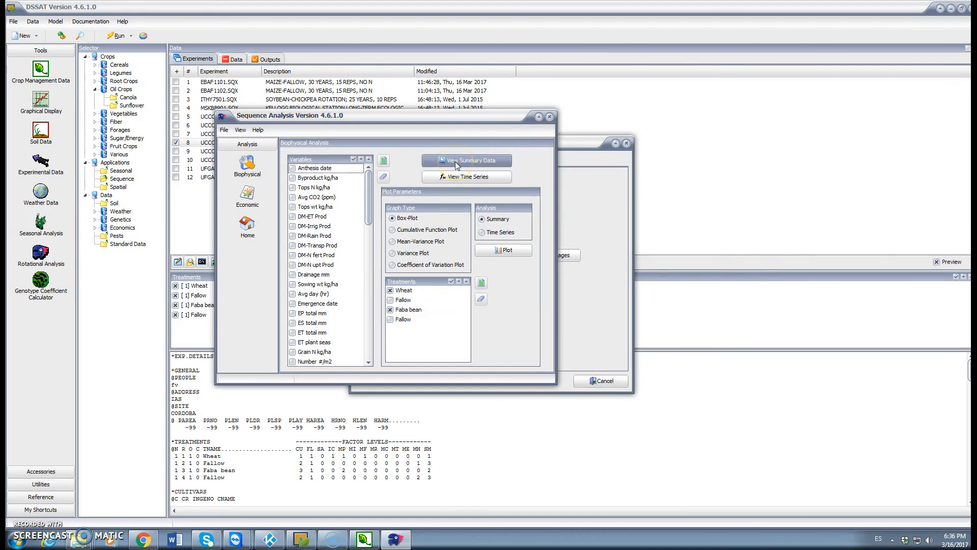
click(367, 346)
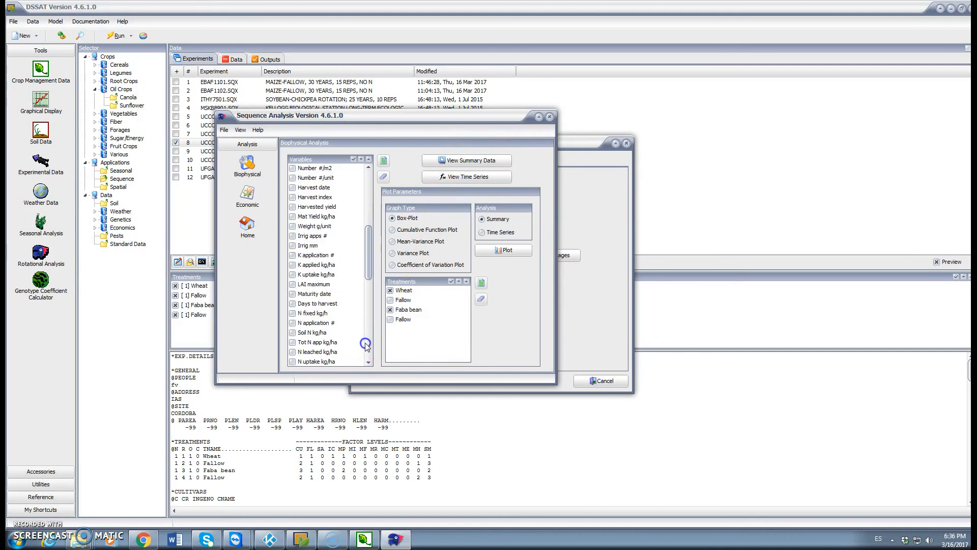
click(292, 207)
click(478, 161)
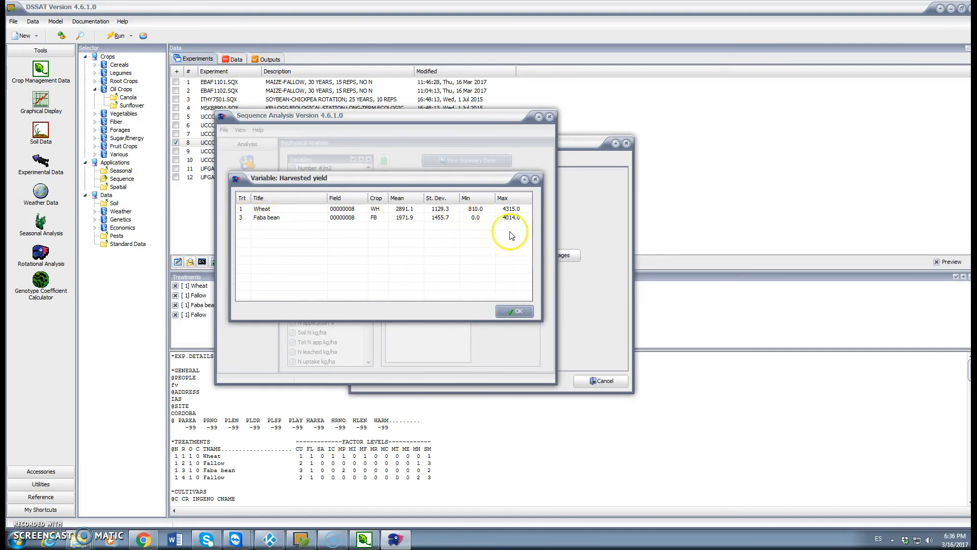
click(515, 311)
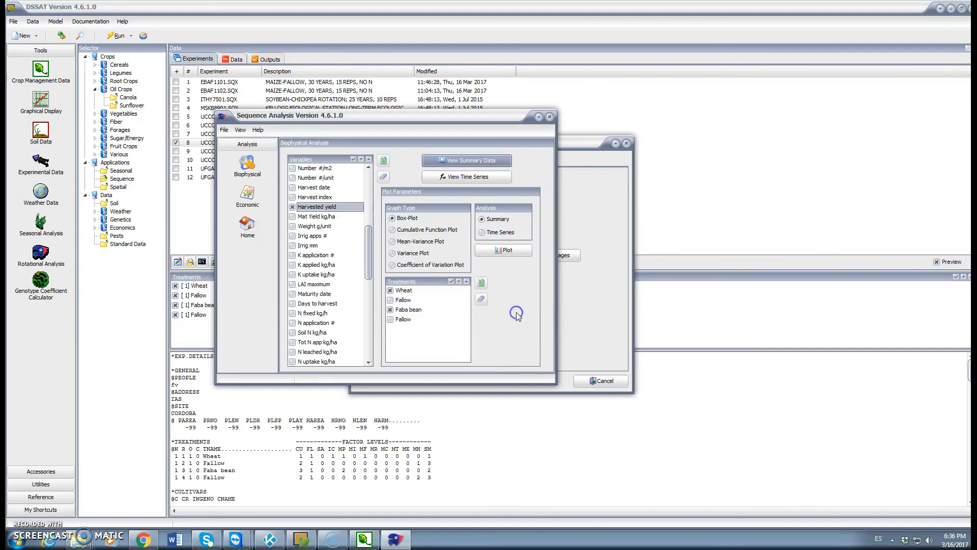
- View the Harvested yield time series for wheat and faba bean through the last simulated year and close it
click(292, 207)
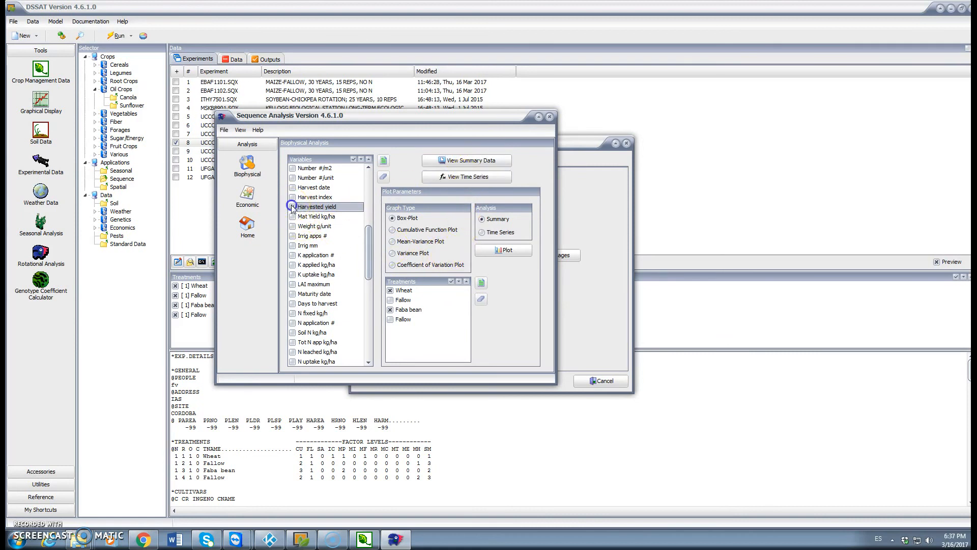
click(456, 178)
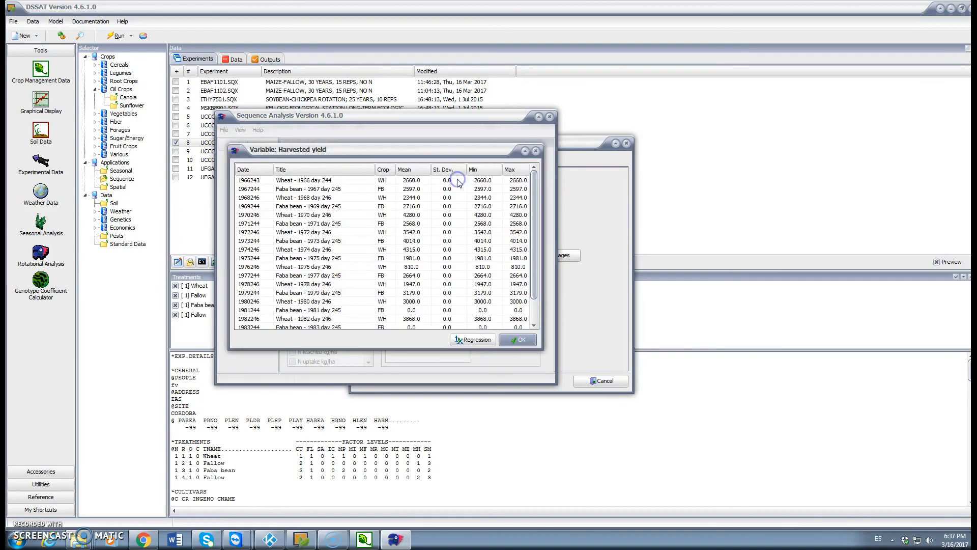
click(382, 187)
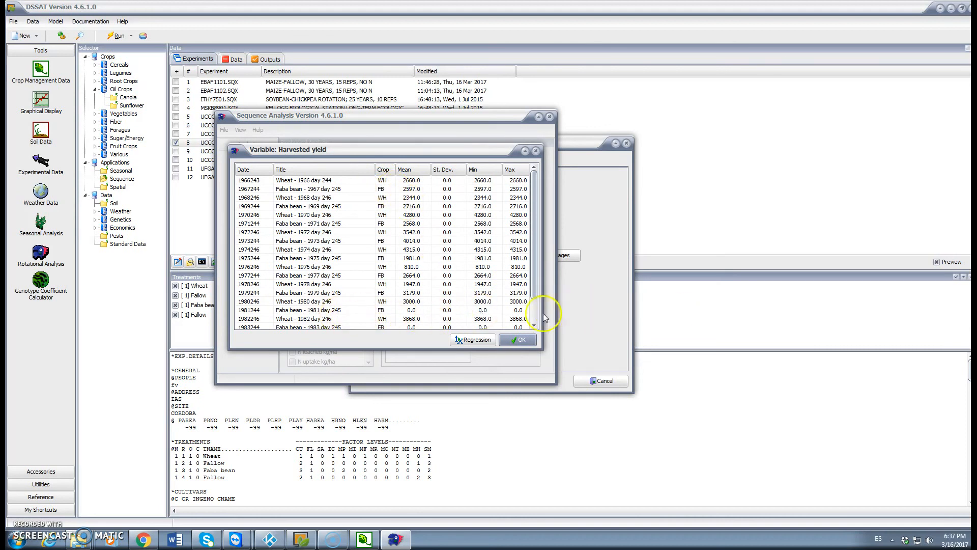
scroll(534, 325, down, 3)
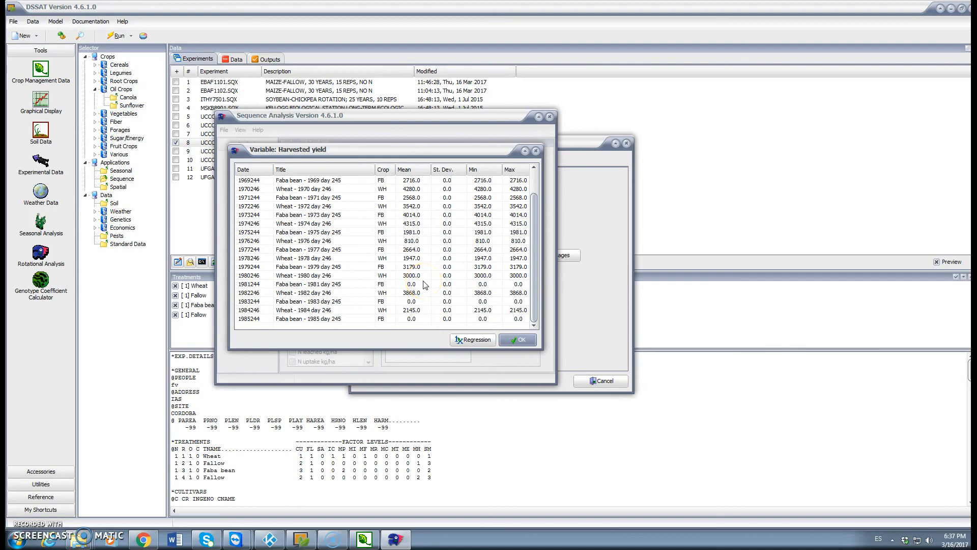
click(521, 340)
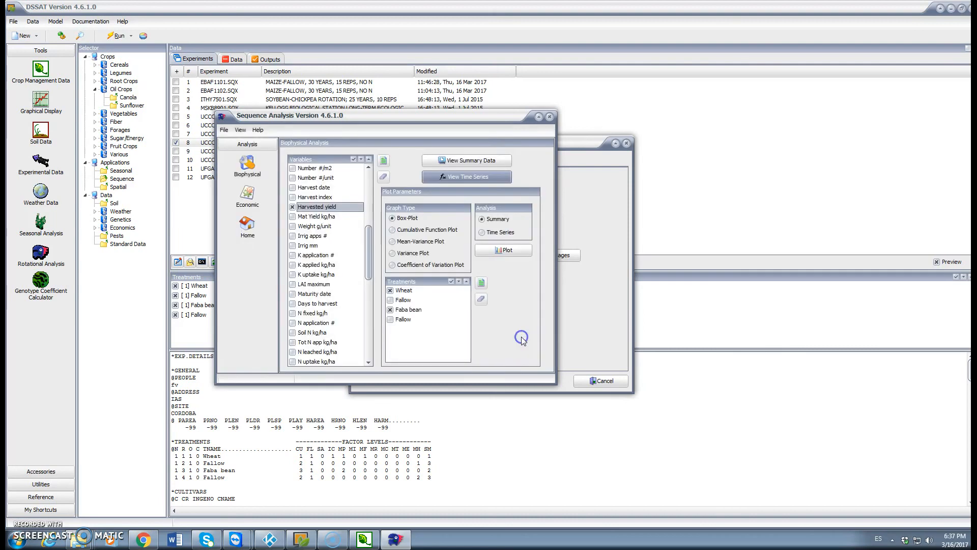
- Close the Sequence Analysis window and the simulation dialog to return to the experiment list
click(531, 251)
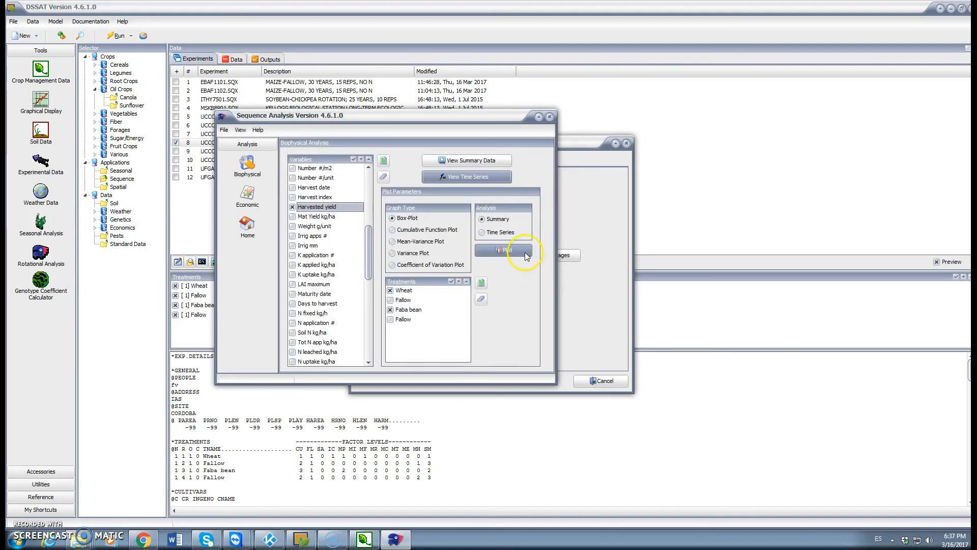
click(549, 116)
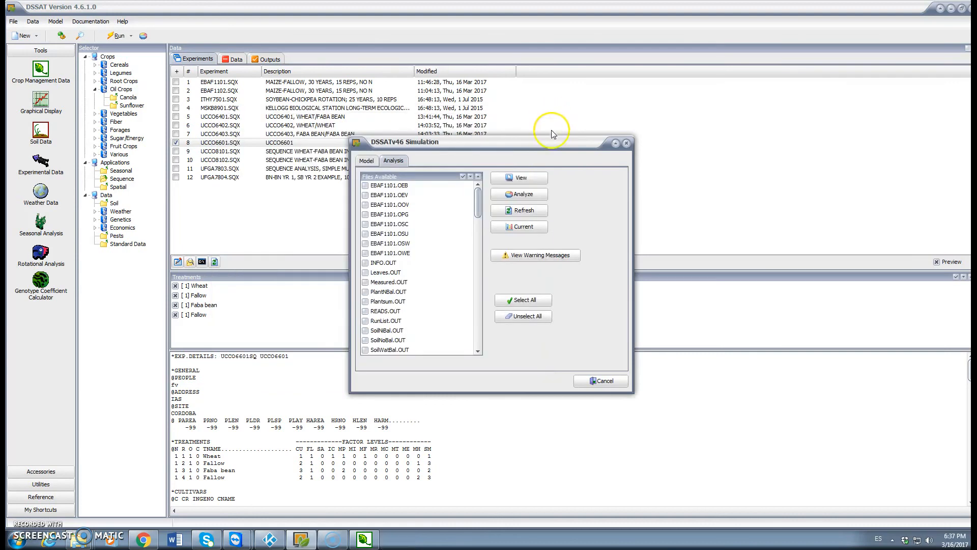
click(612, 380)
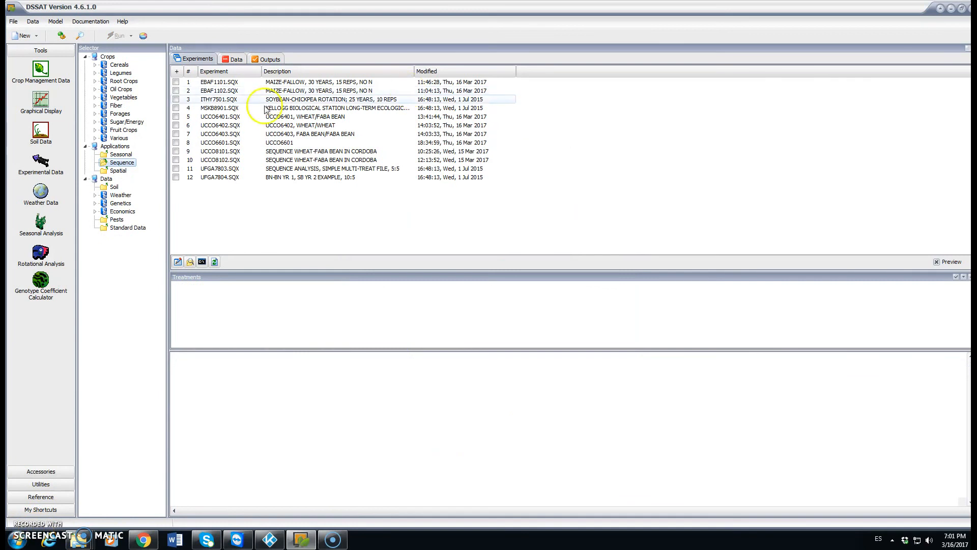
- Select the sequence experiments UCCO6401 wheat/faba bean, UCCO6402 wheat/wheat and UCCO6403 faba bean/faba bean together
click(176, 117)
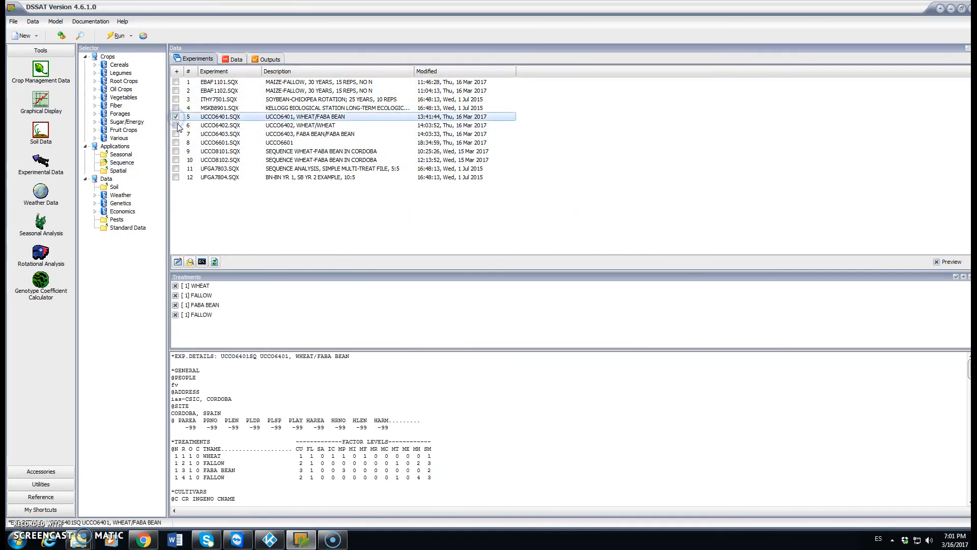
click(176, 126)
click(176, 135)
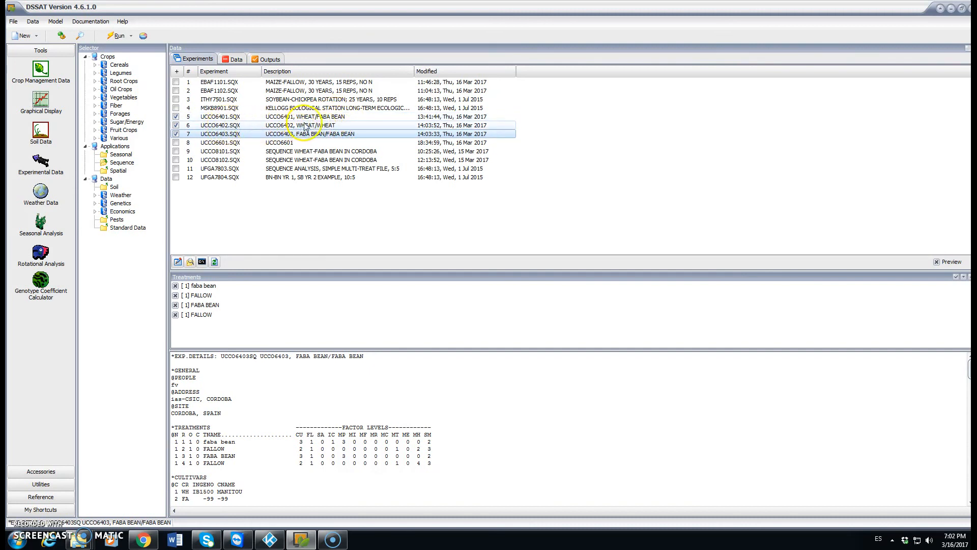
click(316, 135)
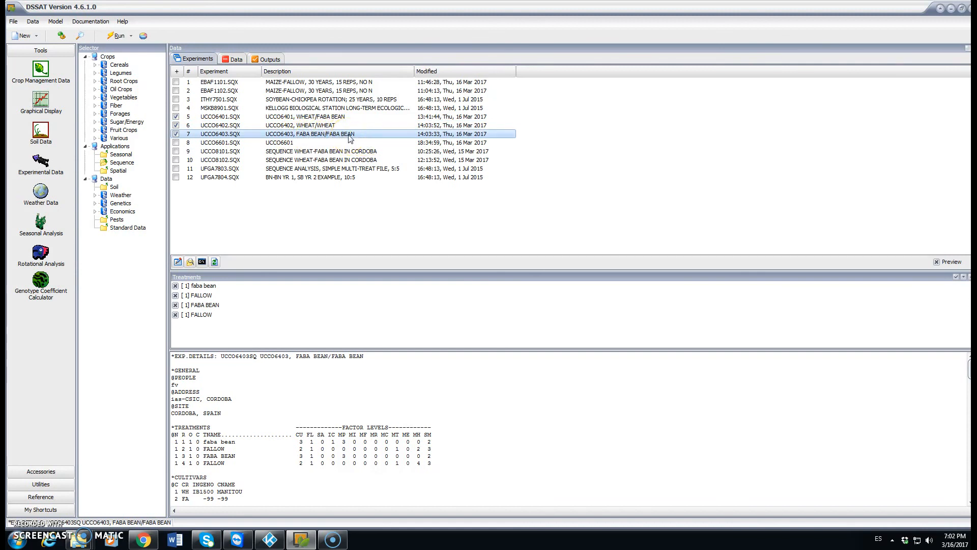
click(161, 131)
click(262, 134)
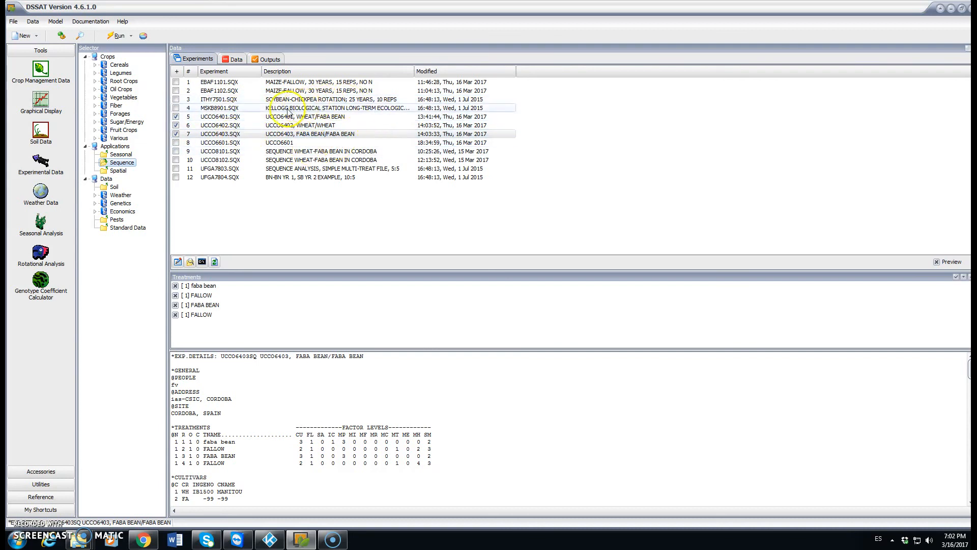
click(286, 135)
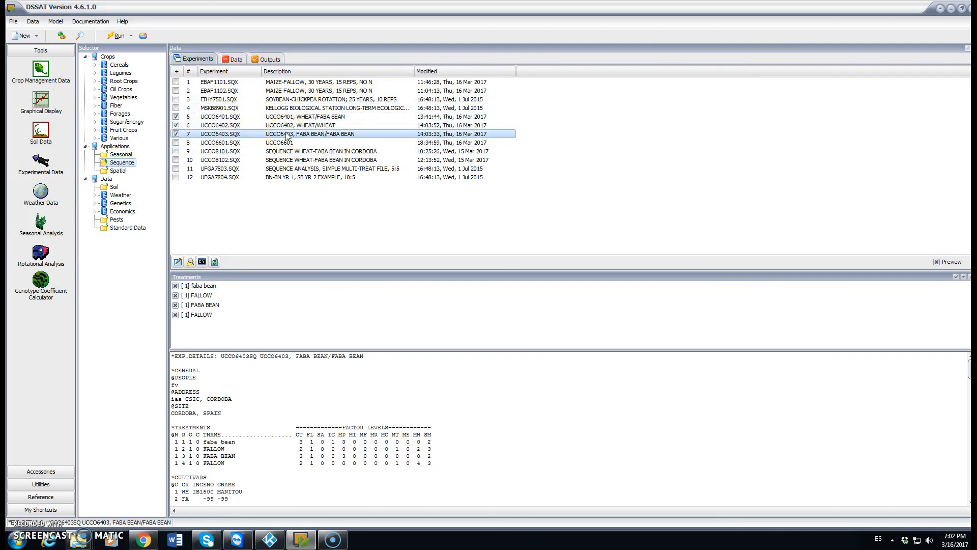